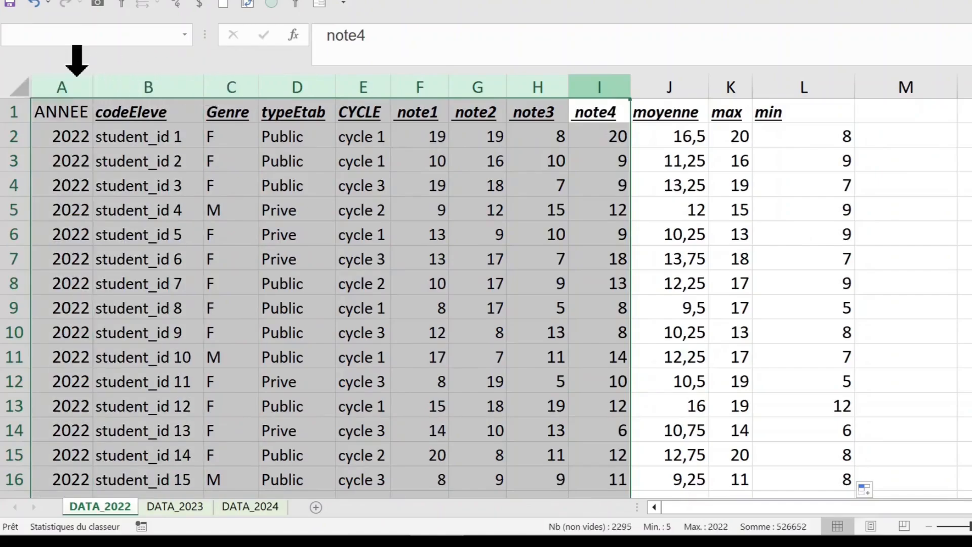
pyautogui.click(71, 114)
pyautogui.moveTo(70, 114); pyautogui.dragTo(111, 78)
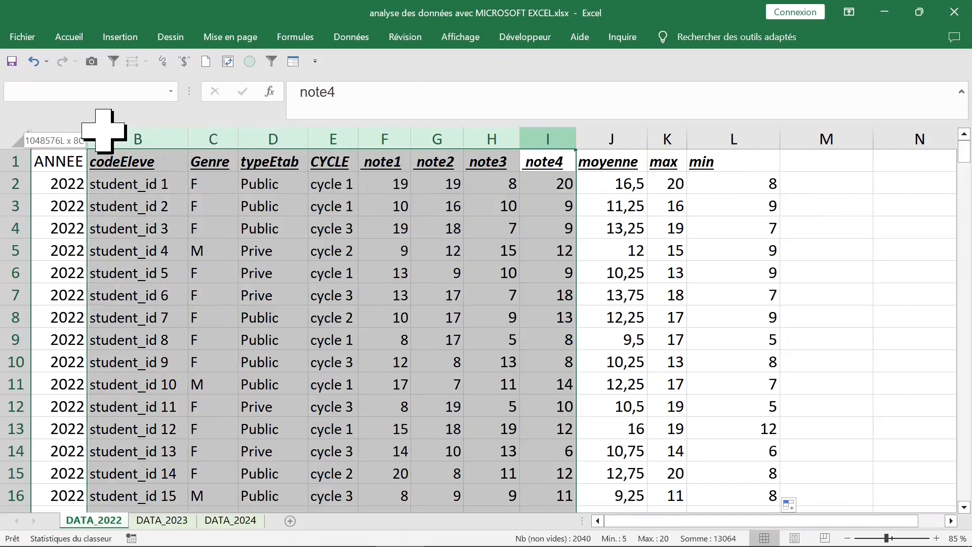
pyautogui.moveTo(97, 130); pyautogui.dragTo(71, 127)
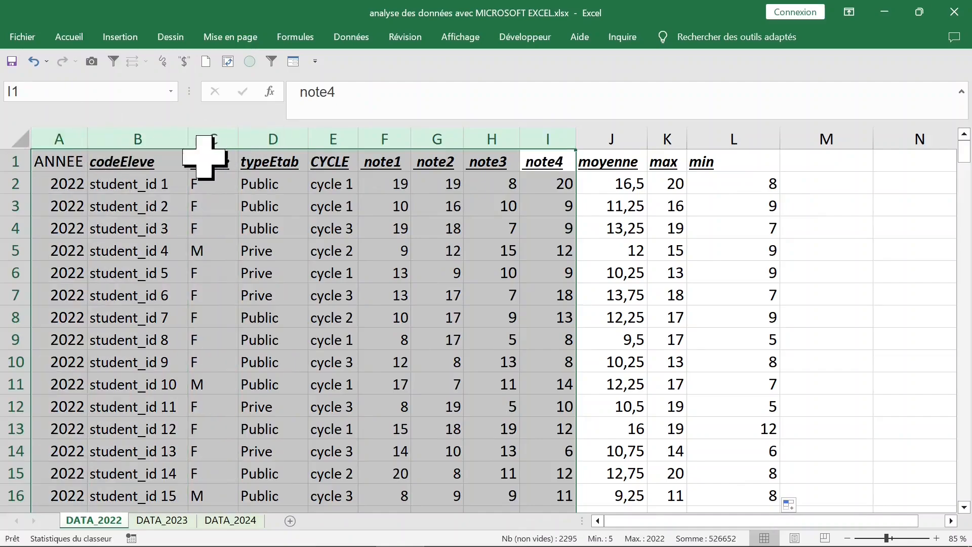
# - Create a pivot table on a new worksheet from the DATA_2022 range A1:I255, covering ANNEE through note4
pyautogui.click(66, 164)
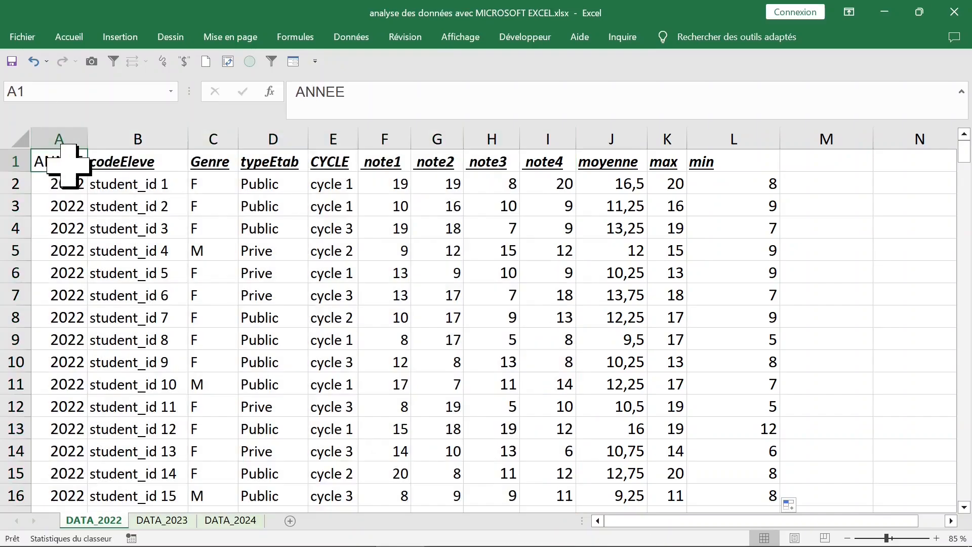
pyautogui.moveTo(69, 164); pyautogui.dragTo(555, 163)
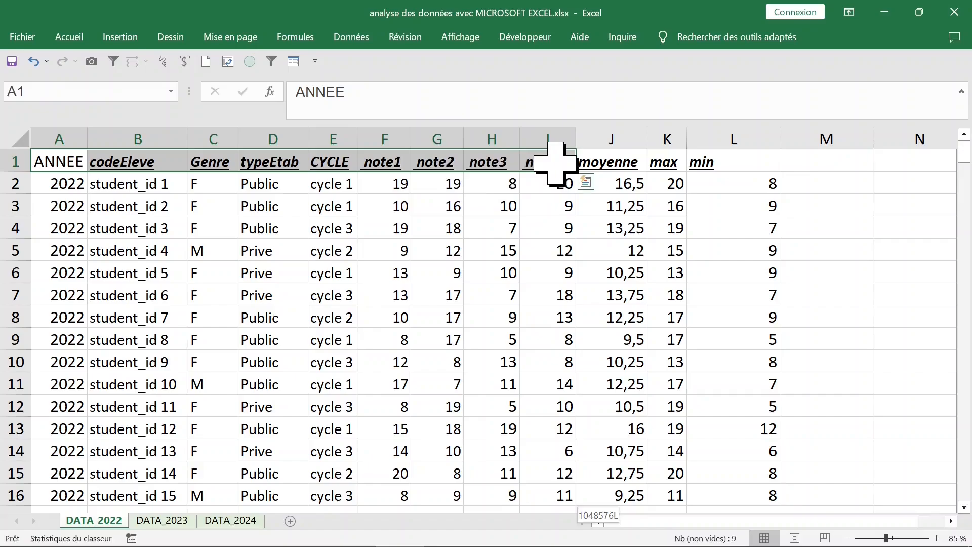
pyautogui.hotkey('ctrl', 'shift', 'Down')
pyautogui.hotkey('ctrl', 'BackSpace')
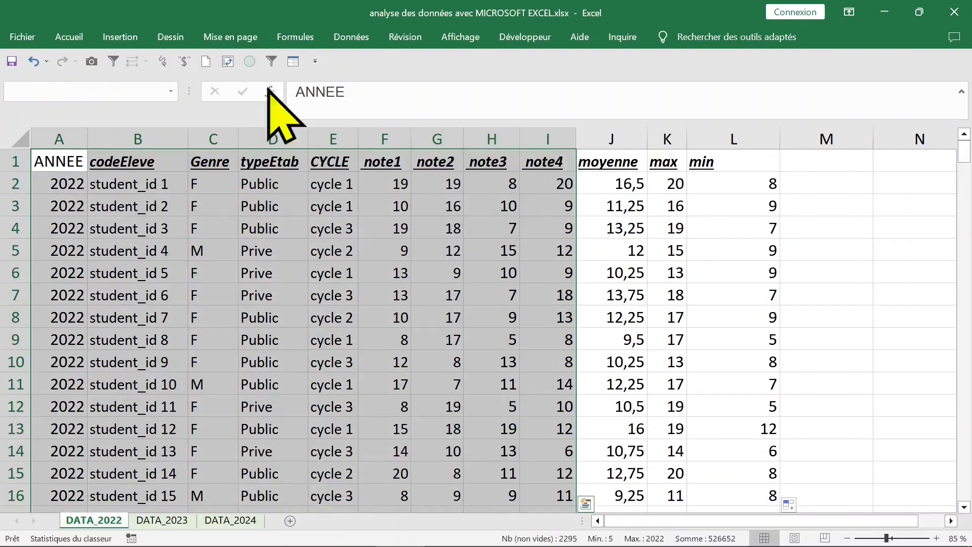
pyautogui.click(113, 37)
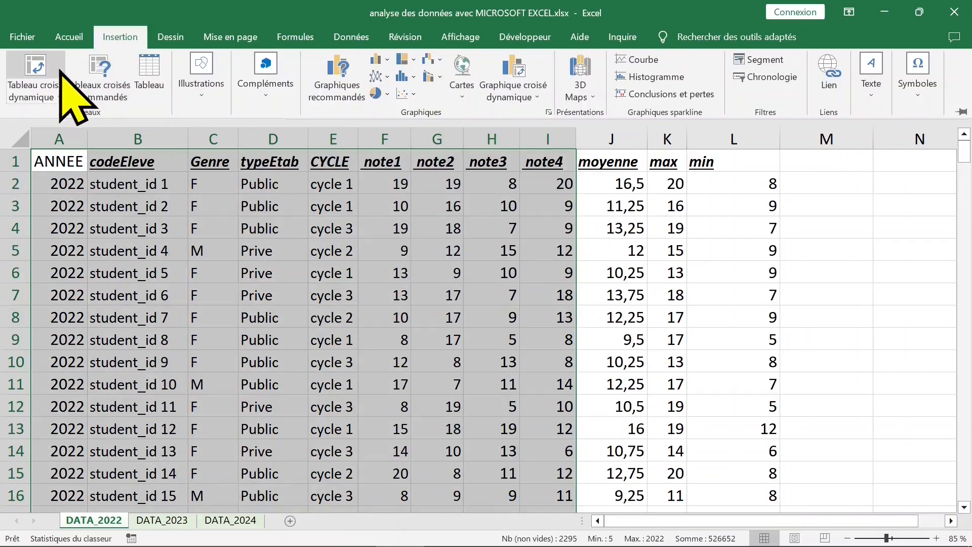
pyautogui.click(49, 84)
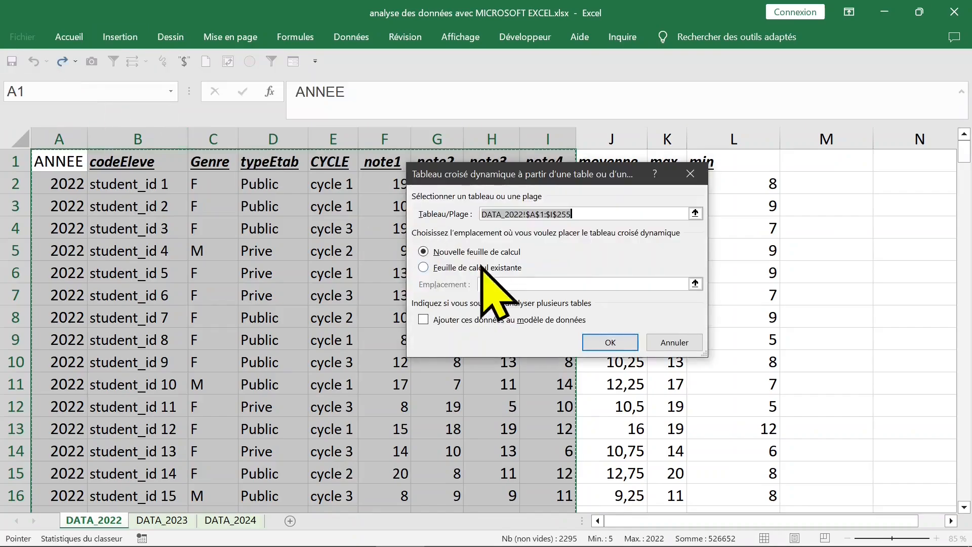
pyautogui.click(604, 342)
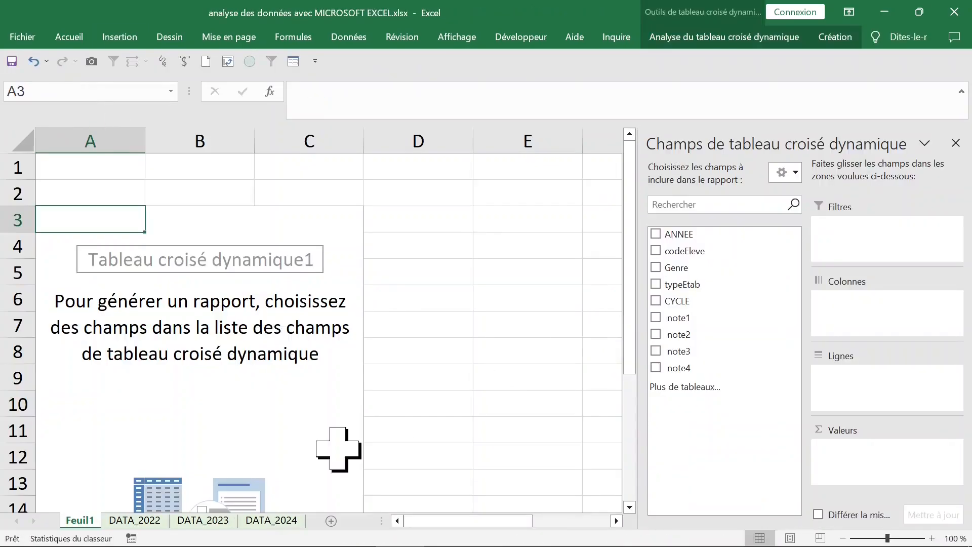
# - Rename the new pivot table worksheet as tcddata2022
pyautogui.doubleClick(86, 520)
pyautogui.write('tc')
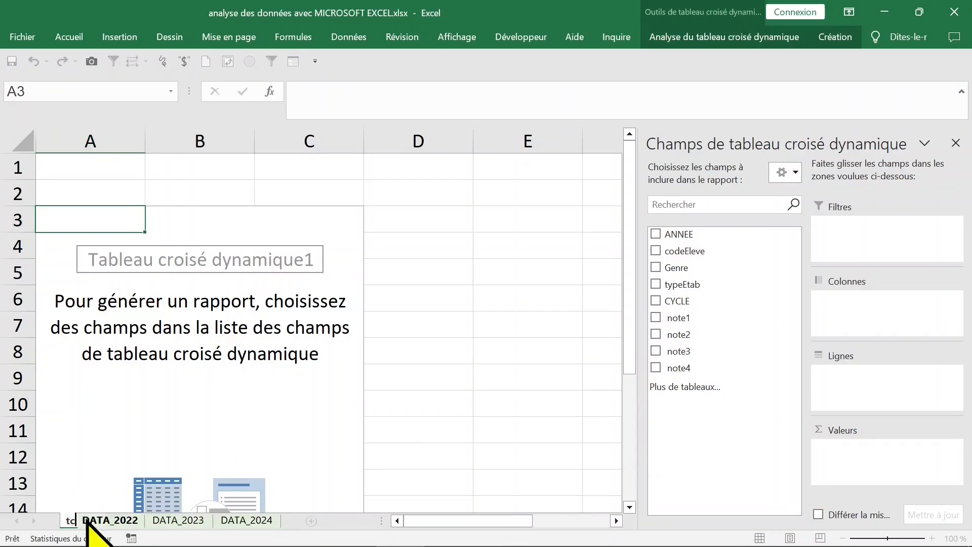
pyautogui.write('d_data')
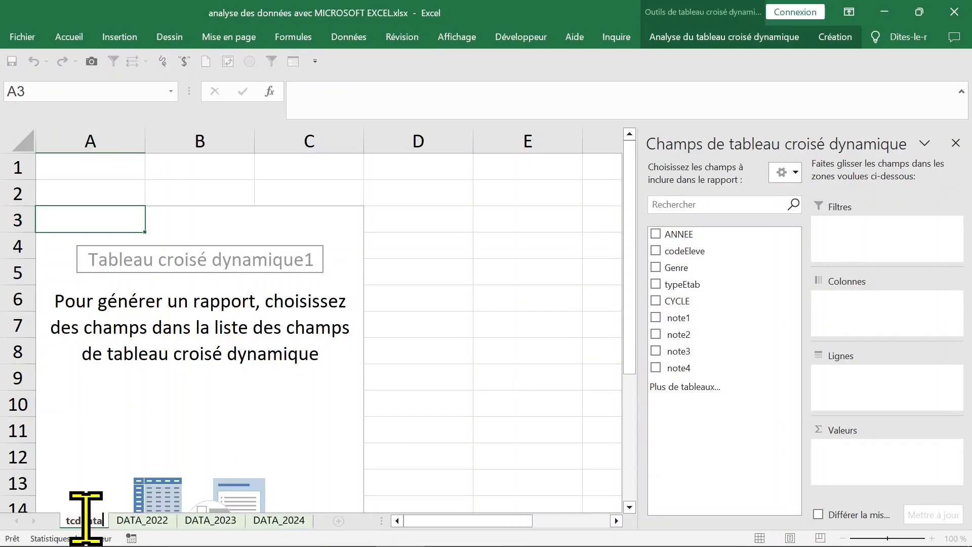
pyautogui.write('2022')
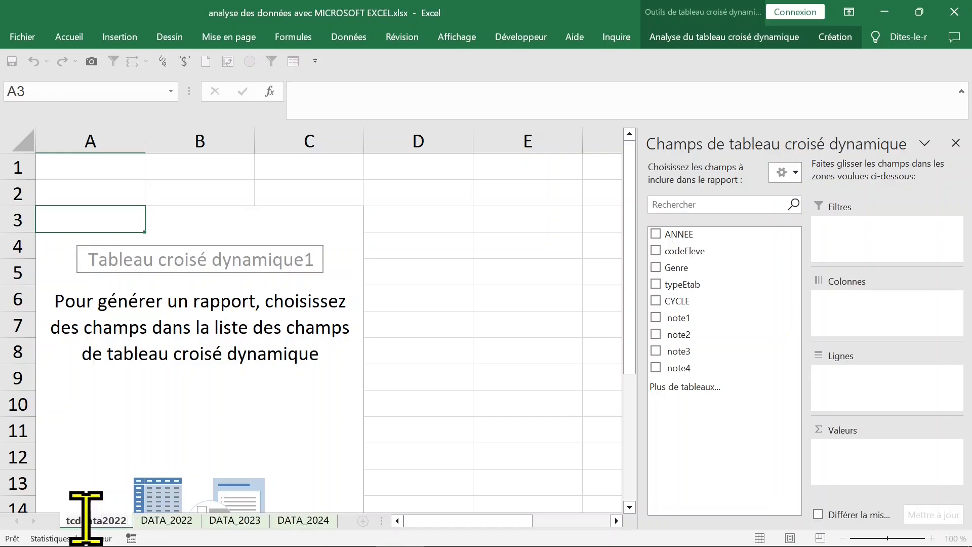
pyautogui.click(164, 521)
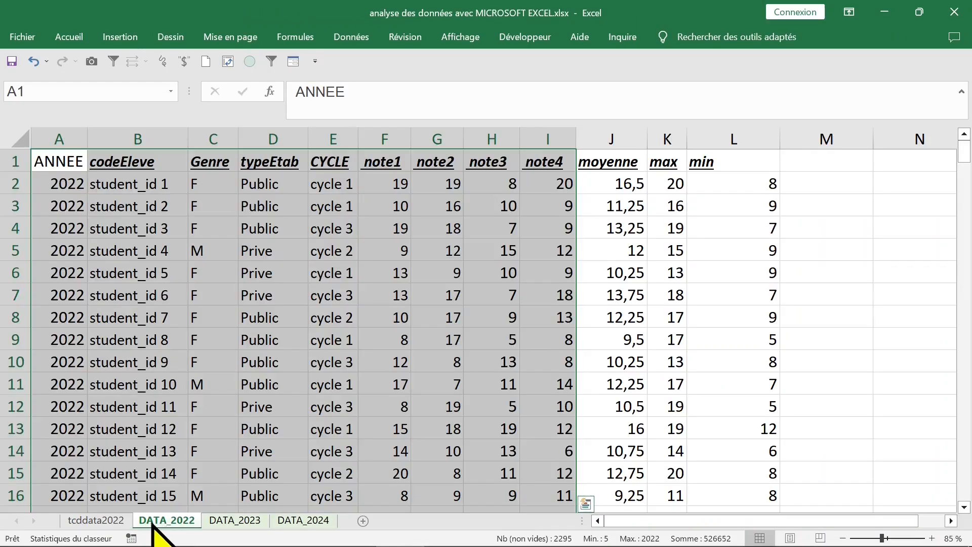
# - Add the ANNEE field to the values of the tcddata2022 pivot table and summarise it by Nombre
pyautogui.click(112, 525)
pyautogui.click(250, 324)
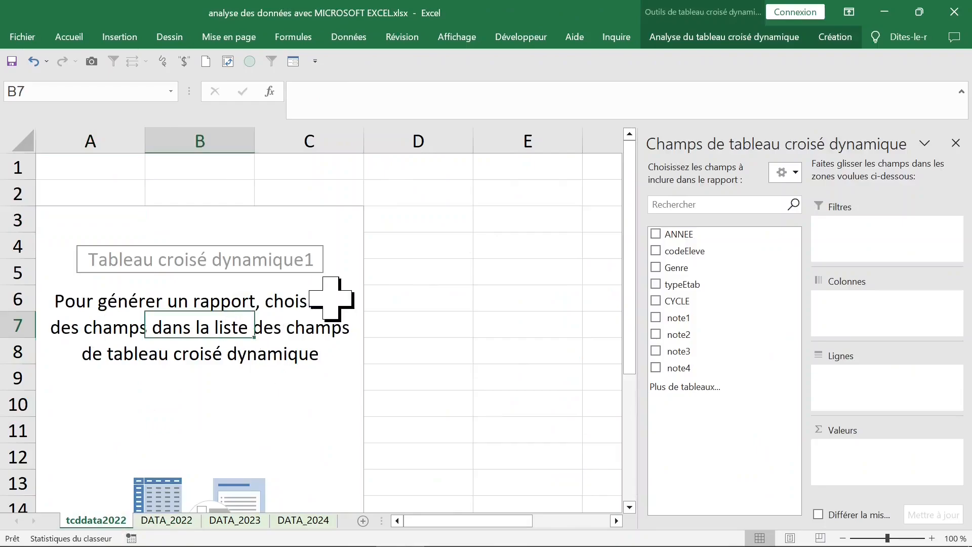
pyautogui.click(655, 234)
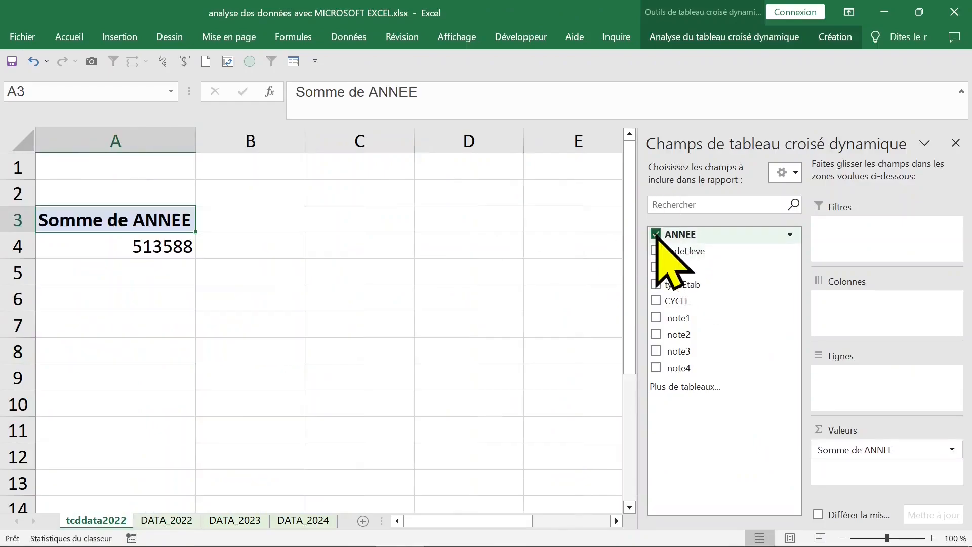
pyautogui.click(892, 448)
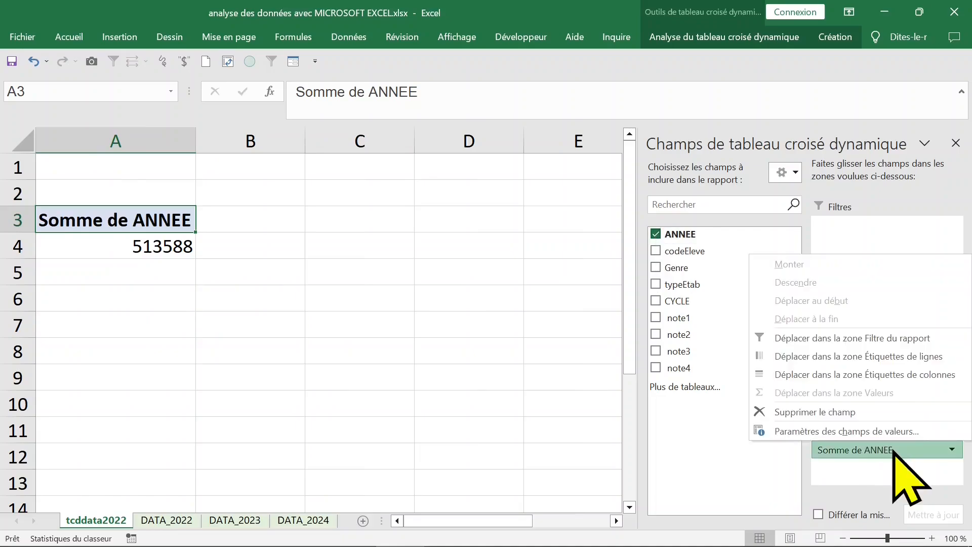
pyautogui.click(860, 430)
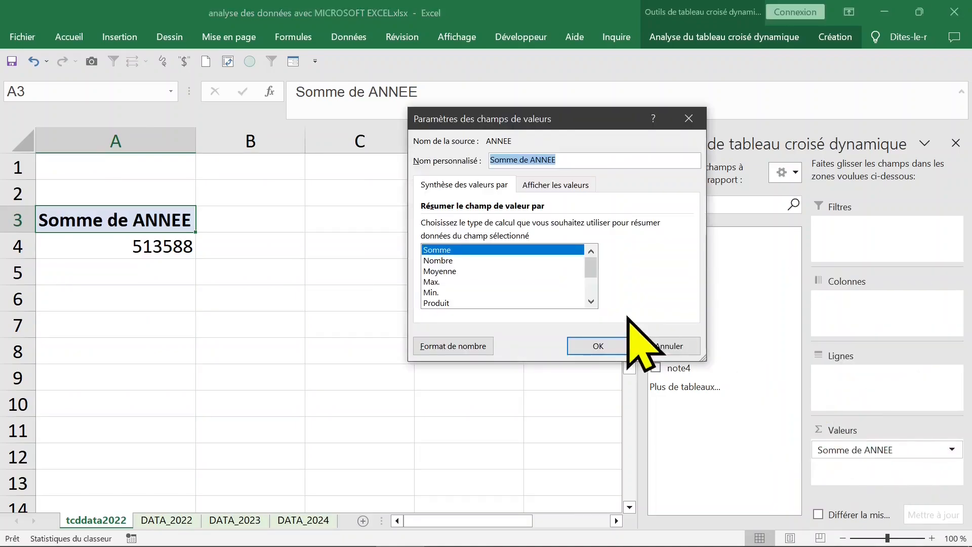
pyautogui.click(448, 261)
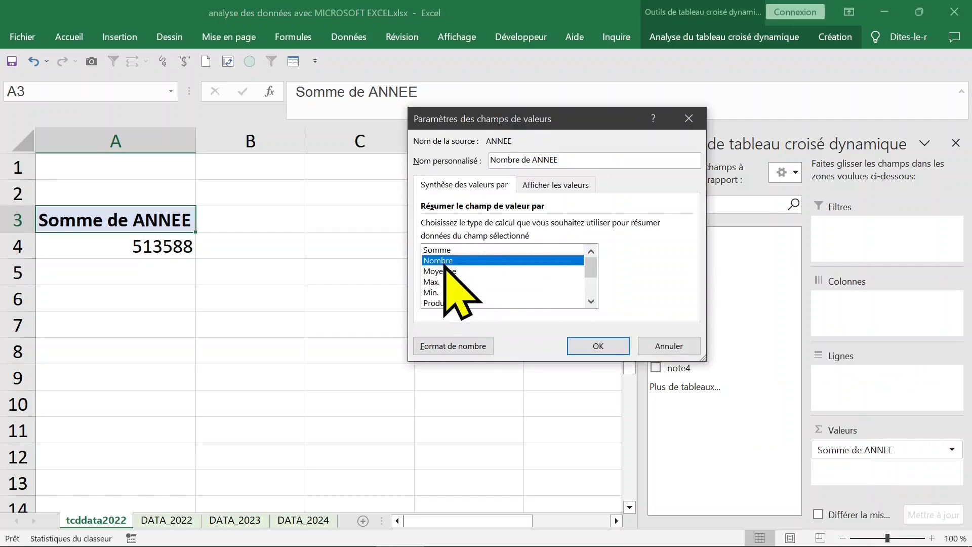
pyautogui.click(598, 345)
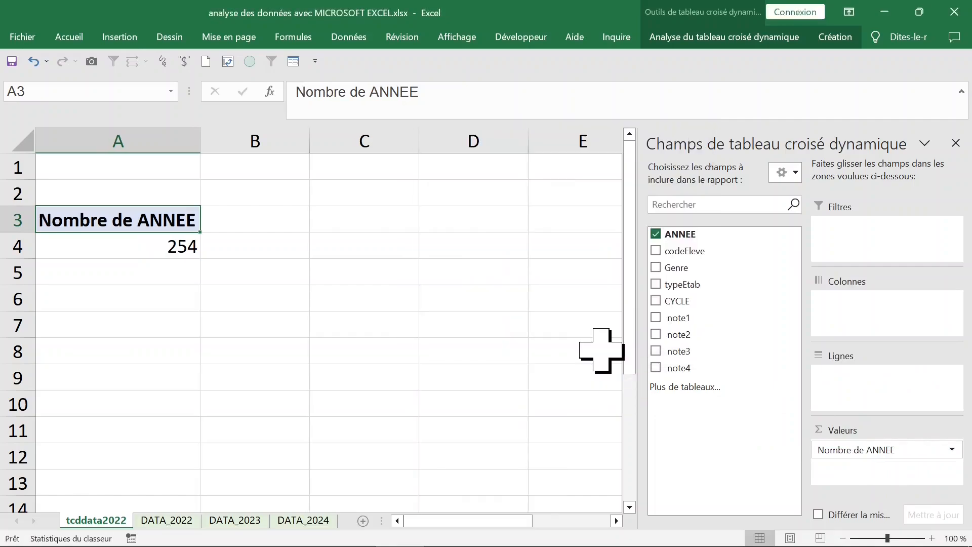
# - Examine column A of DATA_2022 from first to last record to check the count, and return to the pivot table
pyautogui.click(169, 520)
pyautogui.hotkey('ctrl', 'pageup')
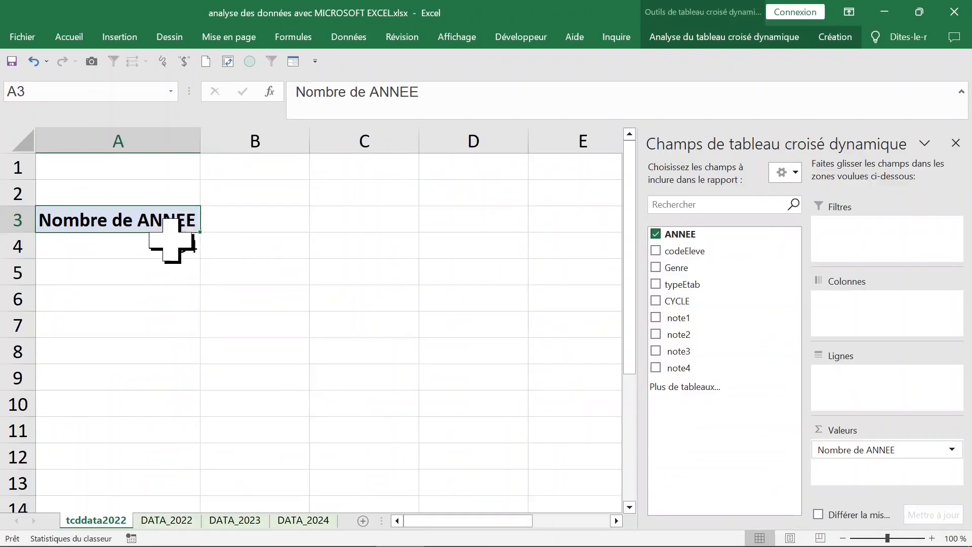
pyautogui.click(163, 520)
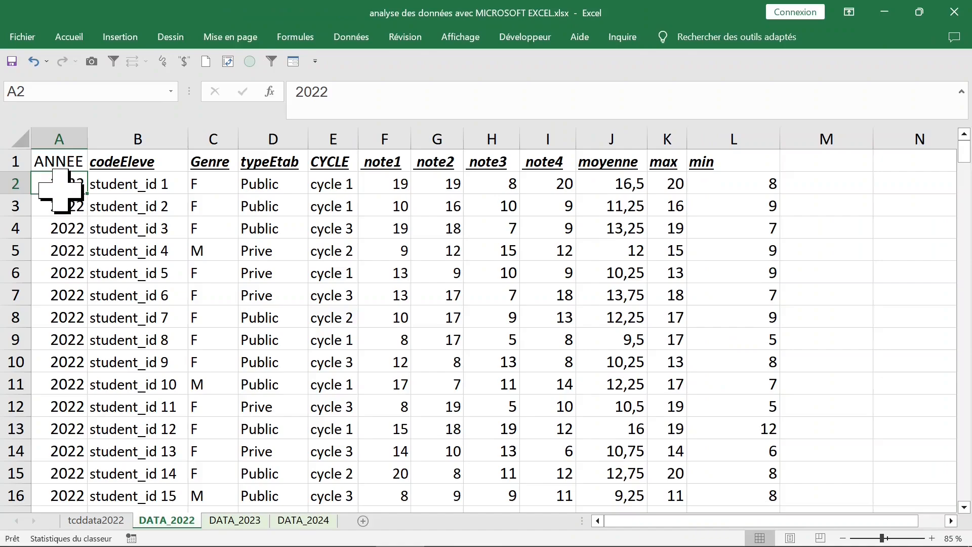
pyautogui.doubleClick(60, 195)
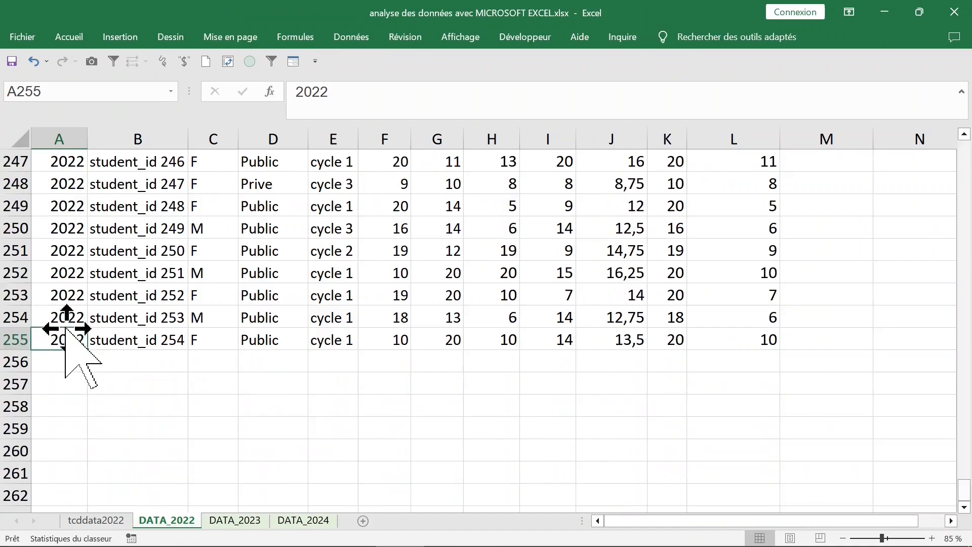
pyautogui.doubleClick(67, 328)
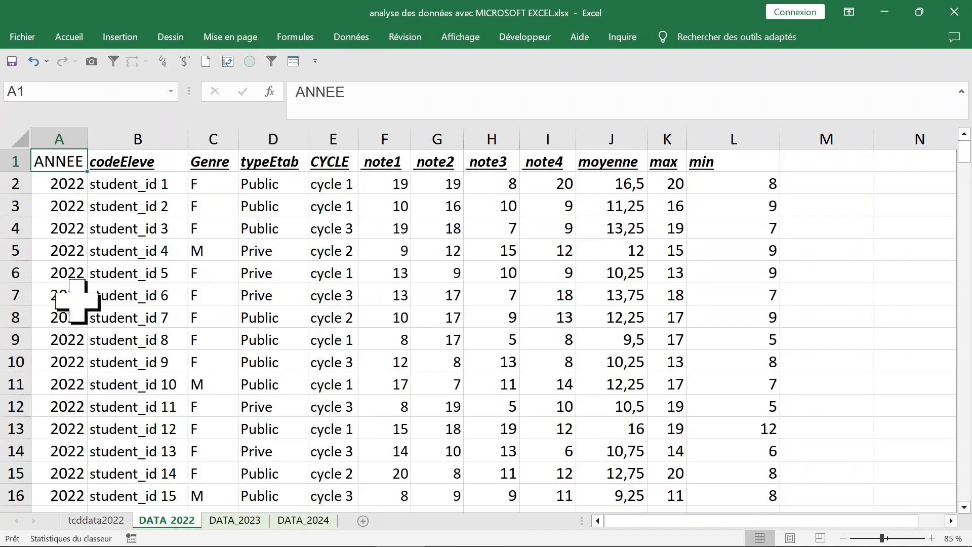
pyautogui.click(11, 161)
pyautogui.click(65, 184)
pyautogui.hotkey('ctrl', 'pageup')
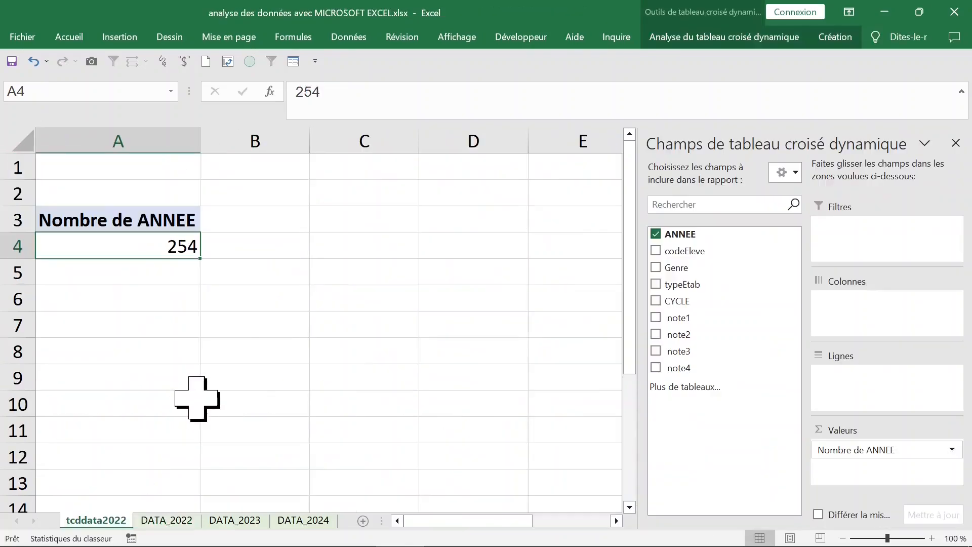
# - Replace ANNEE in the pivot table with typeEtab, used both as row labels and as a counted value
pyautogui.click(655, 234)
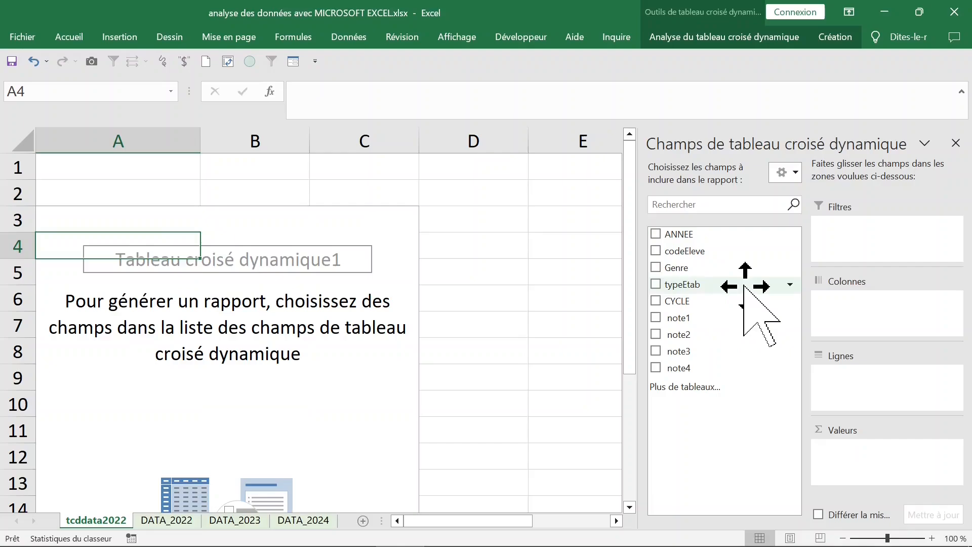
pyautogui.click(656, 283)
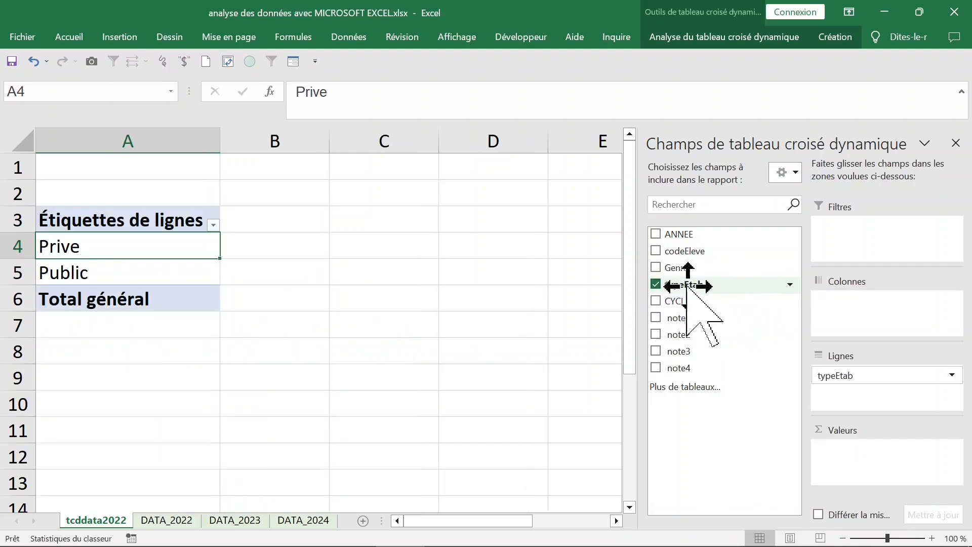
pyautogui.moveTo(690, 286); pyautogui.dragTo(843, 449)
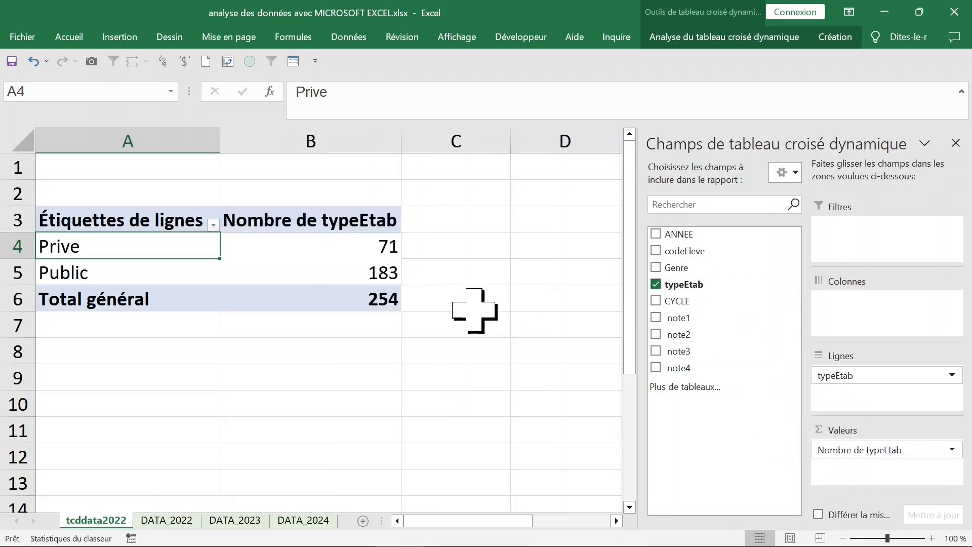
# - Show the pivot table's typeEtab counts as % du total de la colonne
pyautogui.click(341, 252)
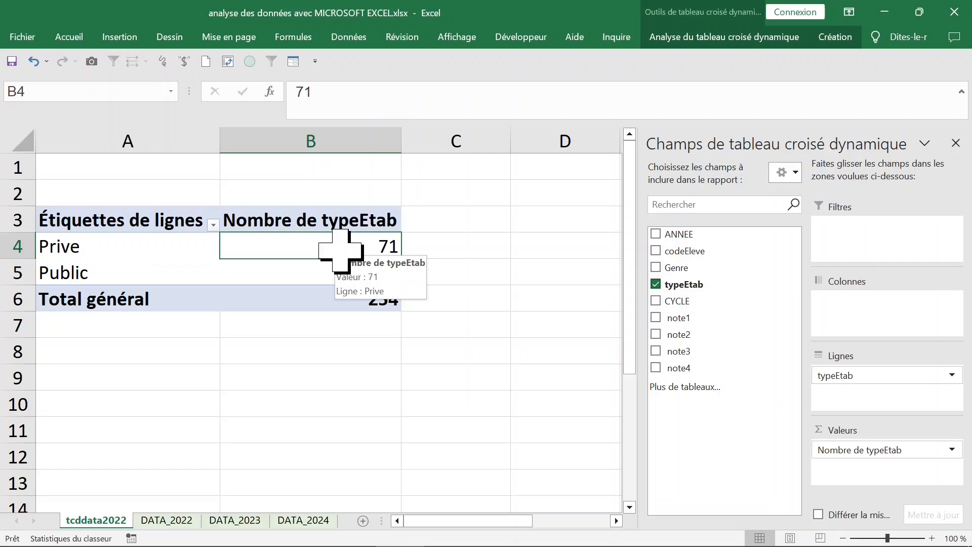
pyautogui.click(360, 277)
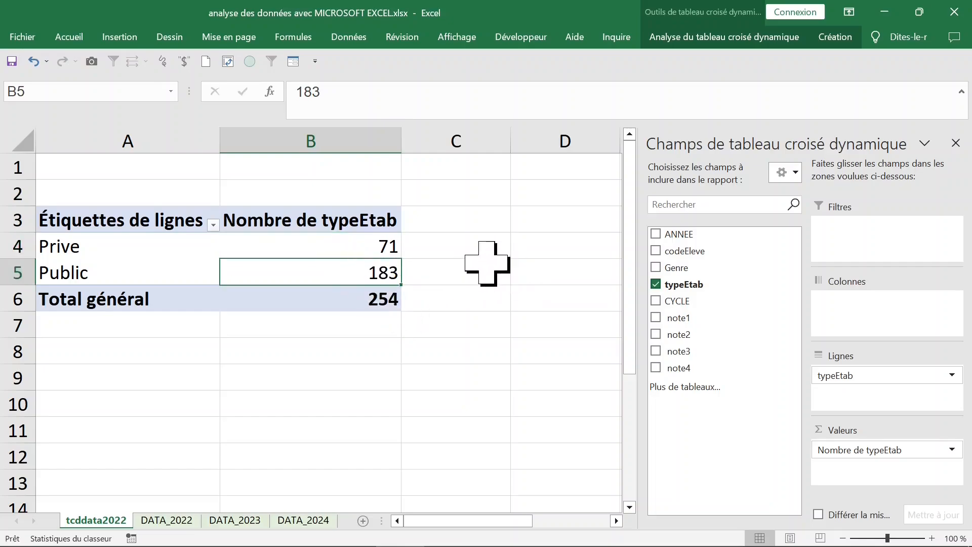
pyautogui.click(373, 241)
pyautogui.click(364, 269)
pyautogui.click(354, 244)
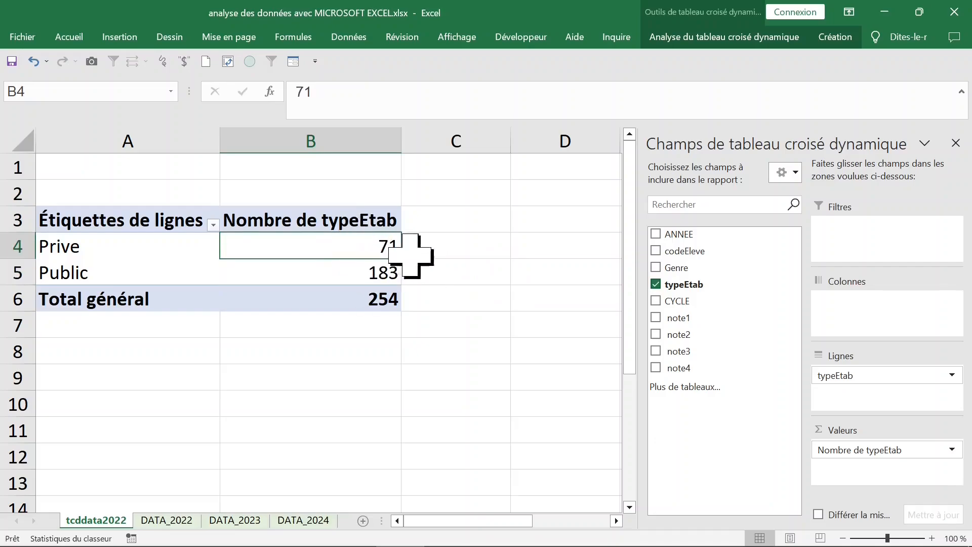
pyautogui.rightClick(327, 247)
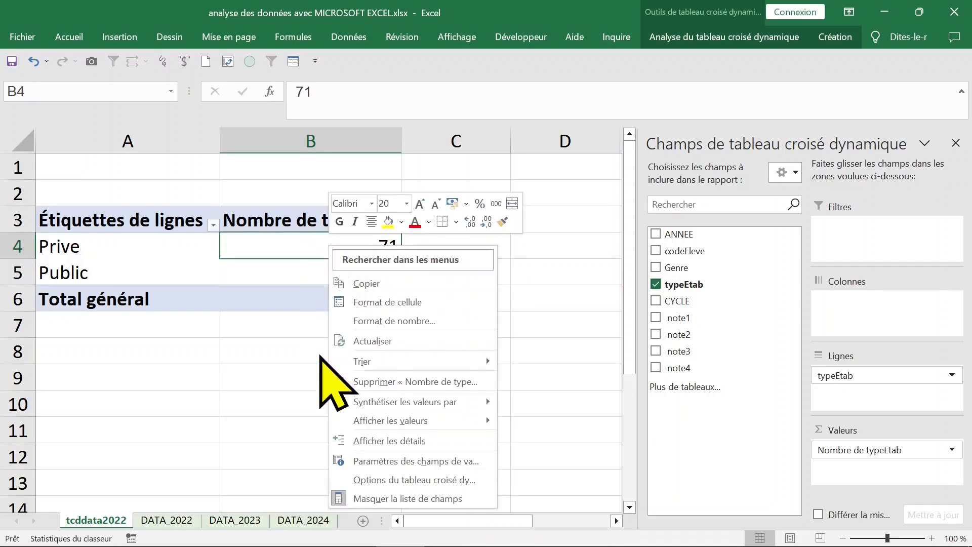
pyautogui.moveTo(357, 424)
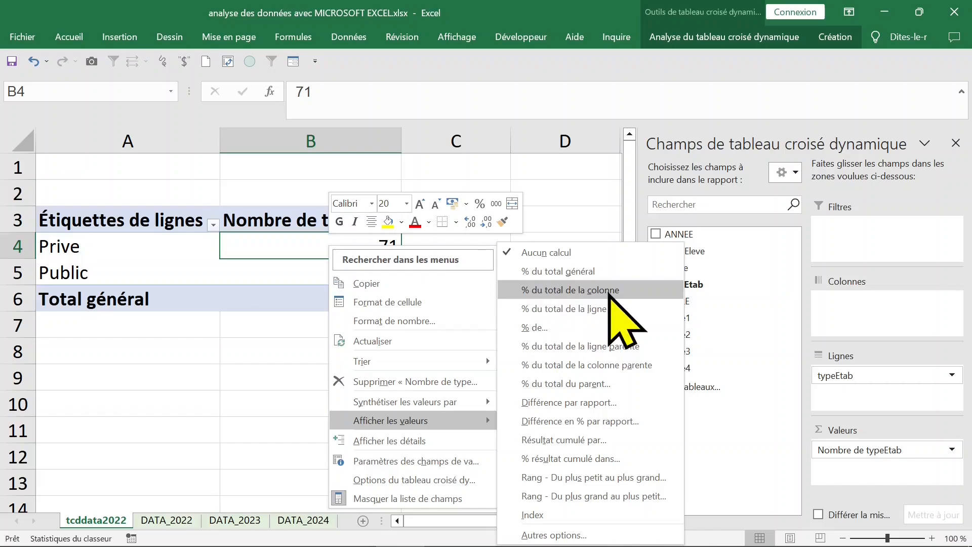
pyautogui.click(608, 290)
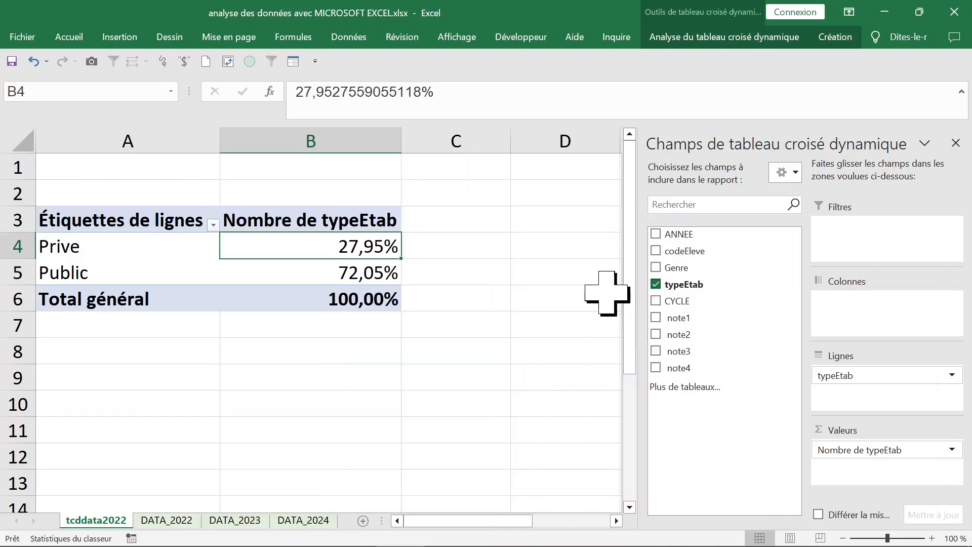
# - Hide the pivot table field list and display it again
pyautogui.rightClick(326, 246)
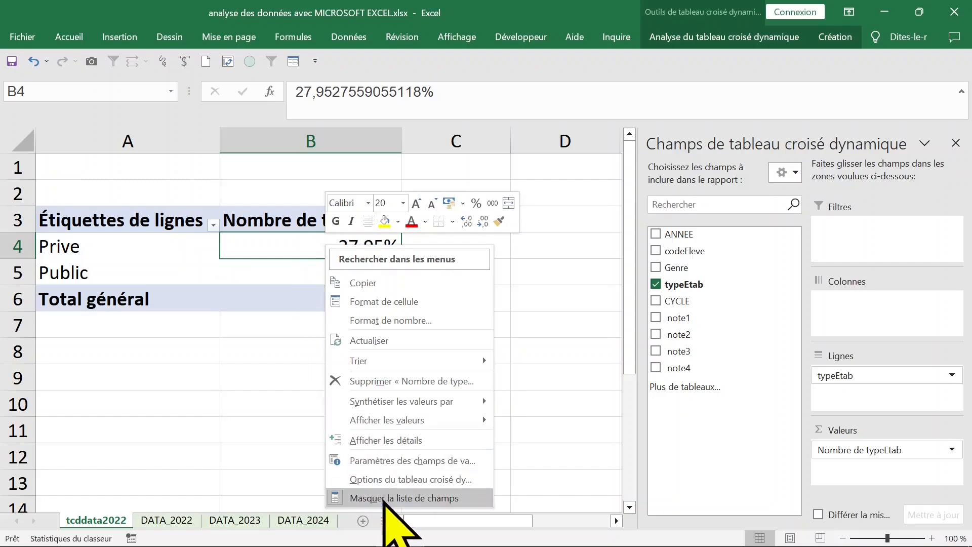
pyautogui.click(437, 498)
pyautogui.rightClick(328, 249)
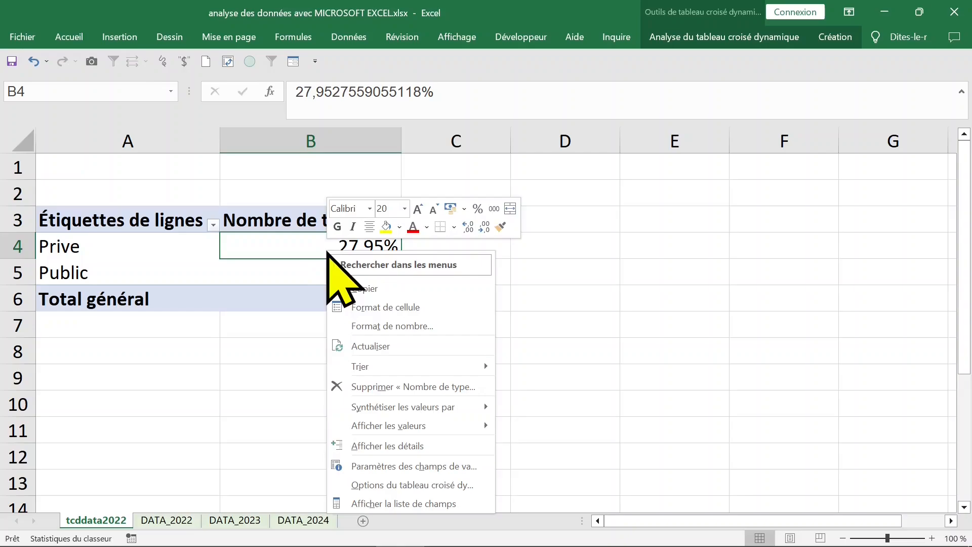
pyautogui.click(380, 504)
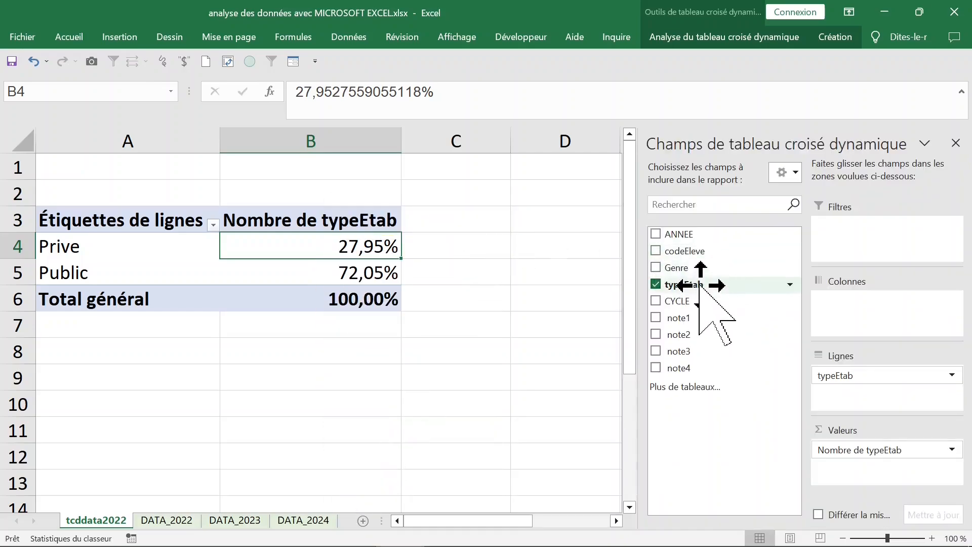
# - Add a second typeEtab count to the pivot table values, hide the field list, and rename the new column effectif
pyautogui.moveTo(700, 285); pyautogui.dragTo(880, 468)
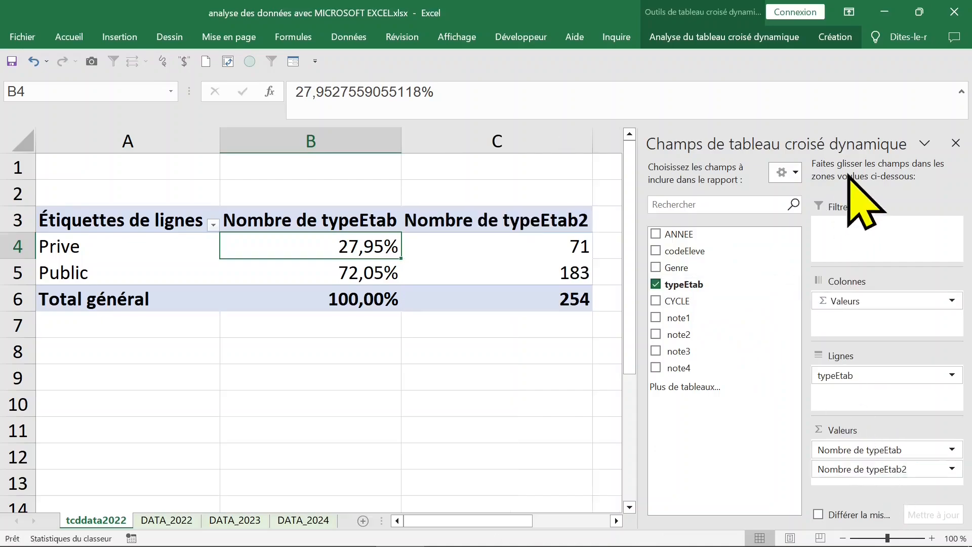
pyautogui.click(955, 143)
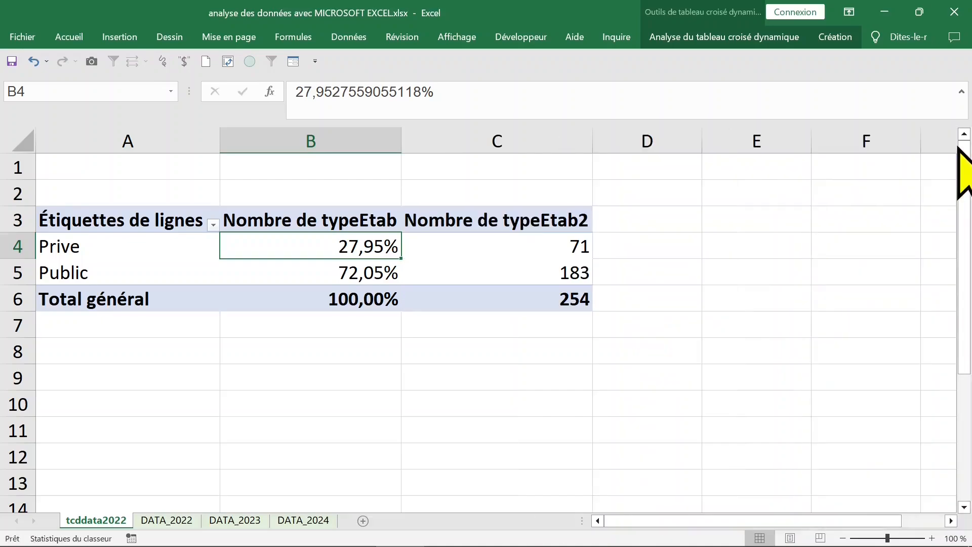
pyautogui.click(514, 207)
pyautogui.click(514, 220)
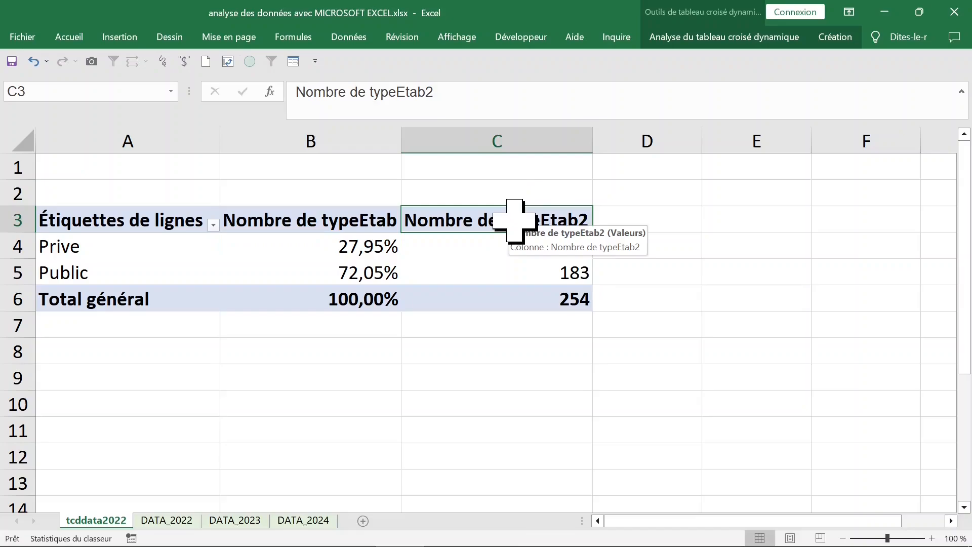
pyautogui.write('effectif')
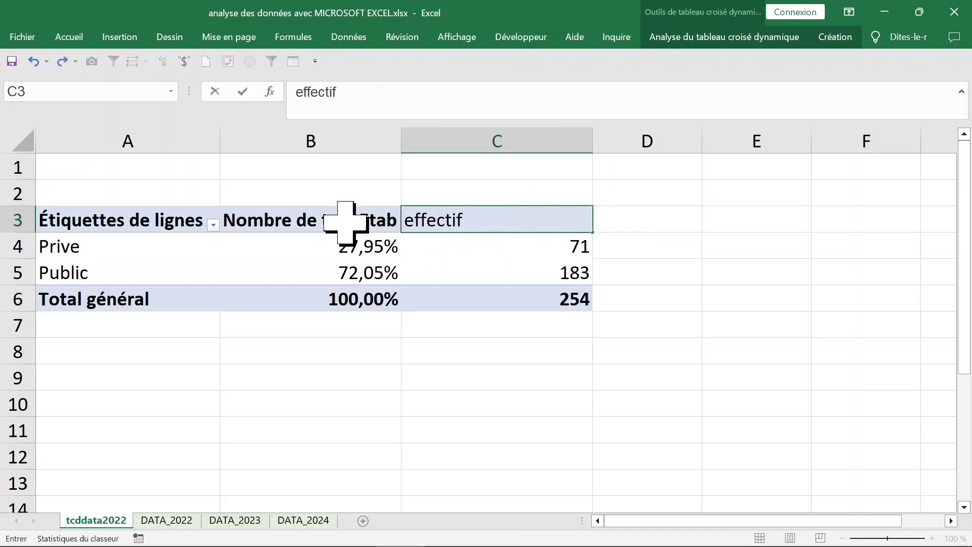
# - Rename the percentage column header as % and autofit the widths of columns B and C
pyautogui.click(396, 223)
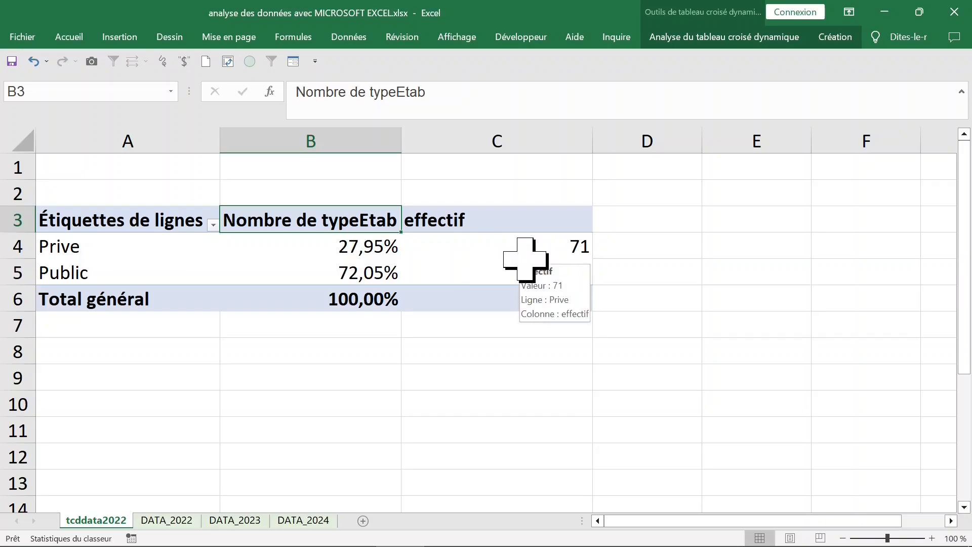
pyautogui.write('%')
pyautogui.press('Return')
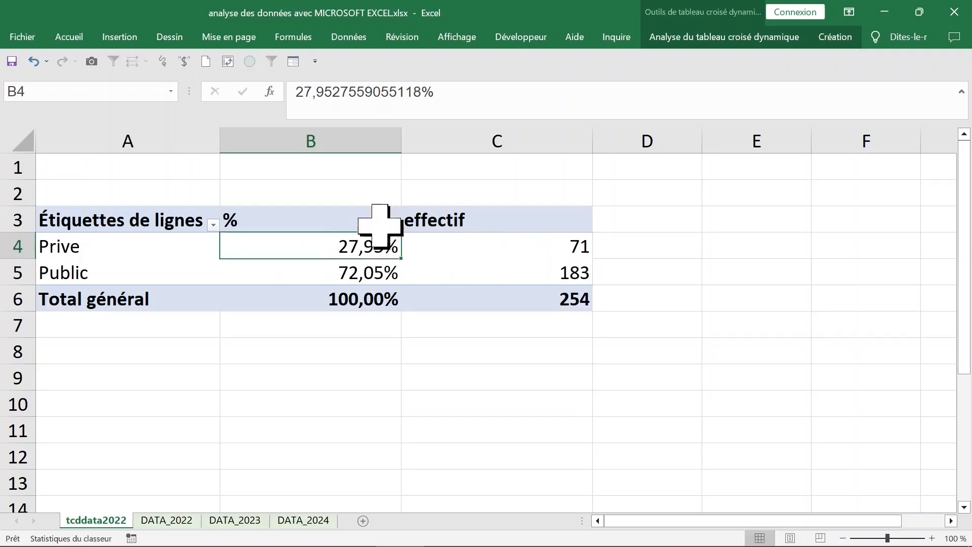
pyautogui.doubleClick(401, 142)
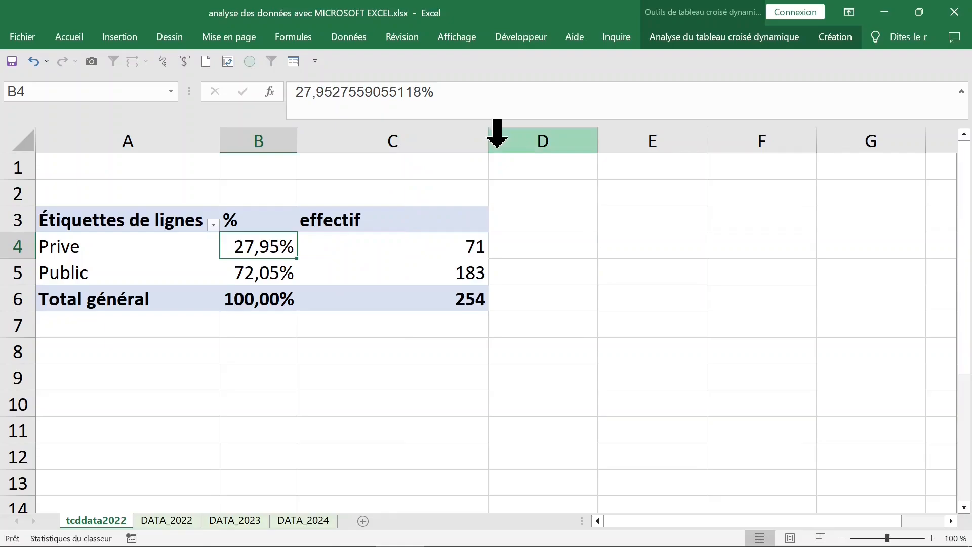
pyautogui.doubleClick(488, 142)
# - Set the pivot table's report layout to tabular form (Afficher sous forme tabulaire)
pyautogui.click(344, 247)
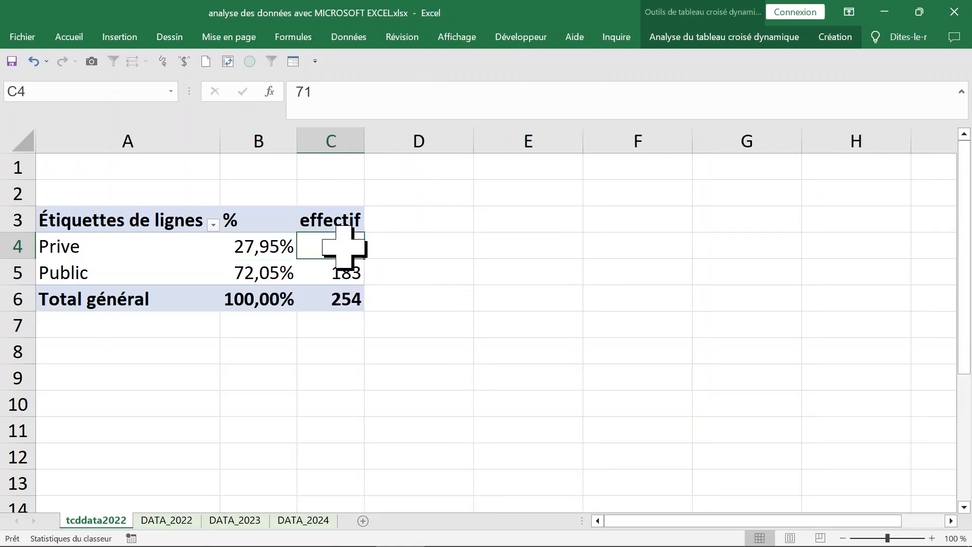
pyautogui.click(836, 37)
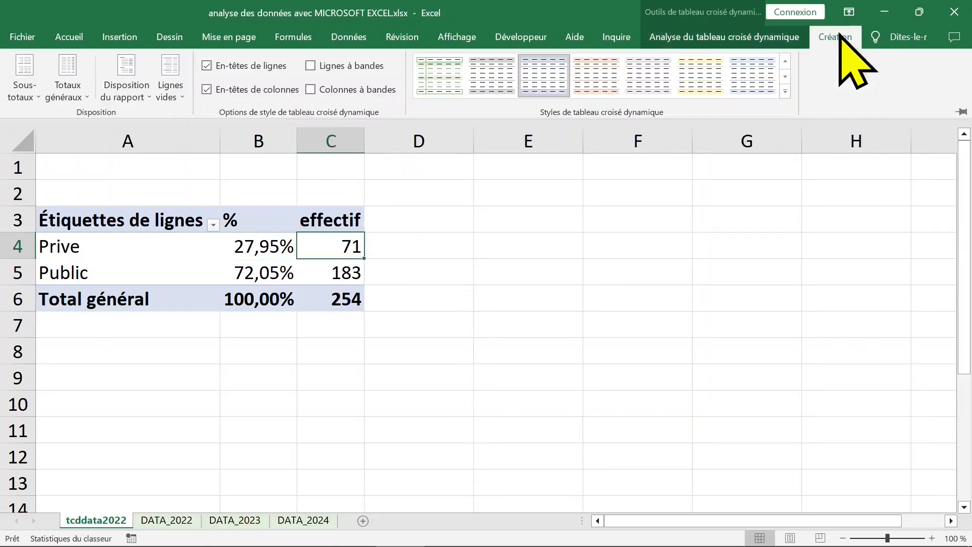
pyautogui.click(146, 96)
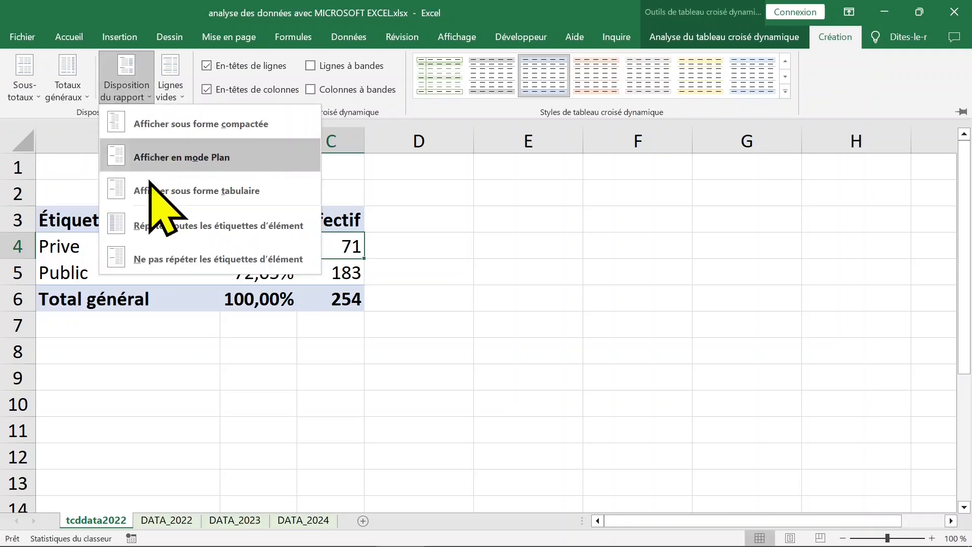
pyautogui.click(167, 192)
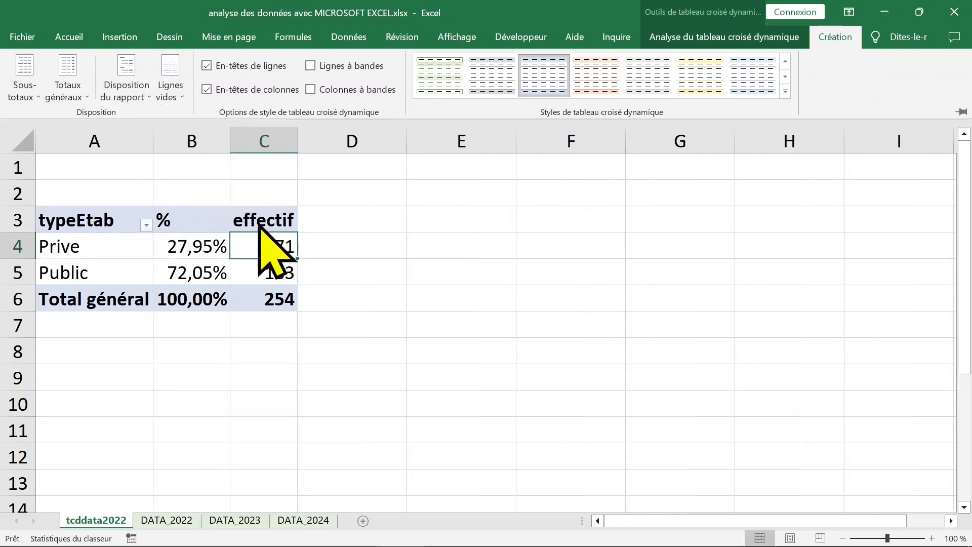
# - Reorder the typeEtab rows so that Public comes before Prive by entering public over the first row label
pyautogui.click(93, 246)
pyautogui.click(91, 278)
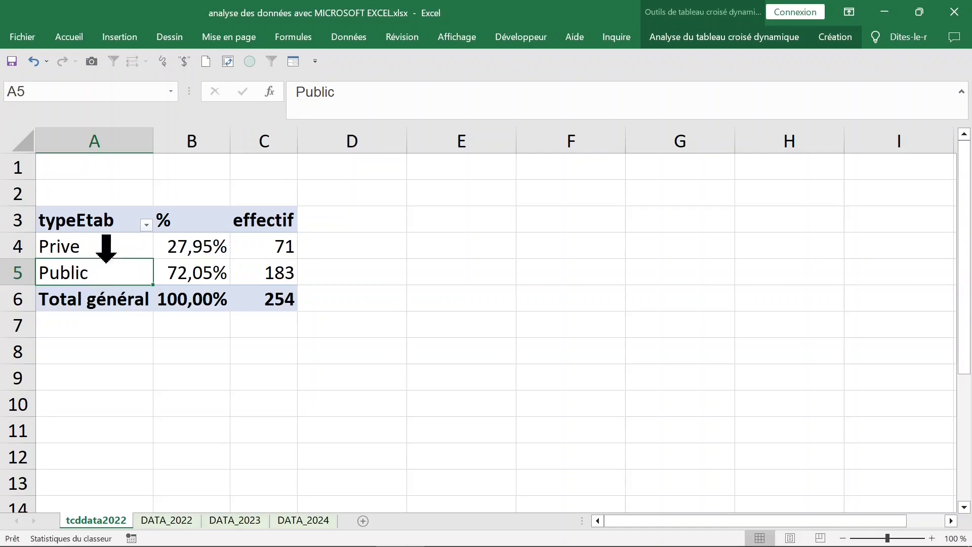
pyautogui.click(106, 248)
pyautogui.write('p')
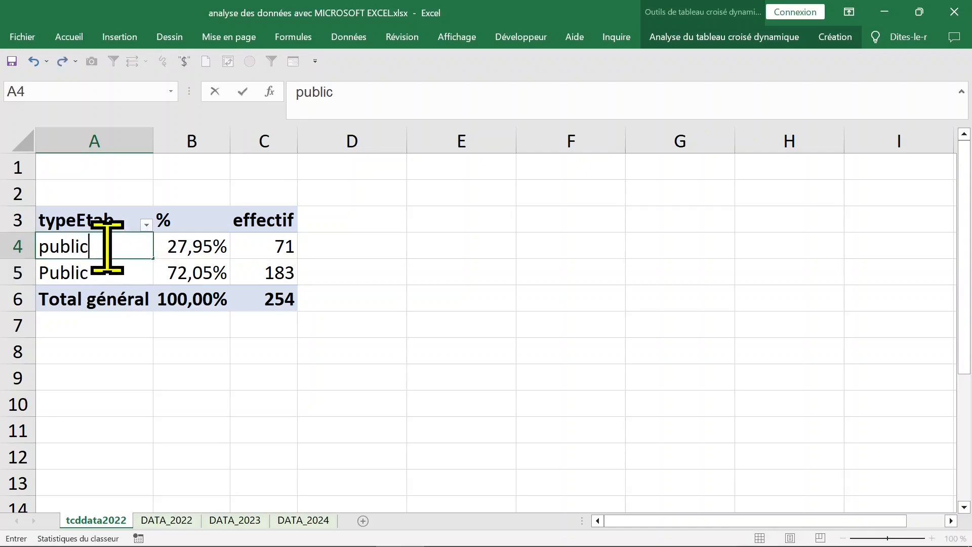
pyautogui.write('ublic')
pyautogui.press('Return')
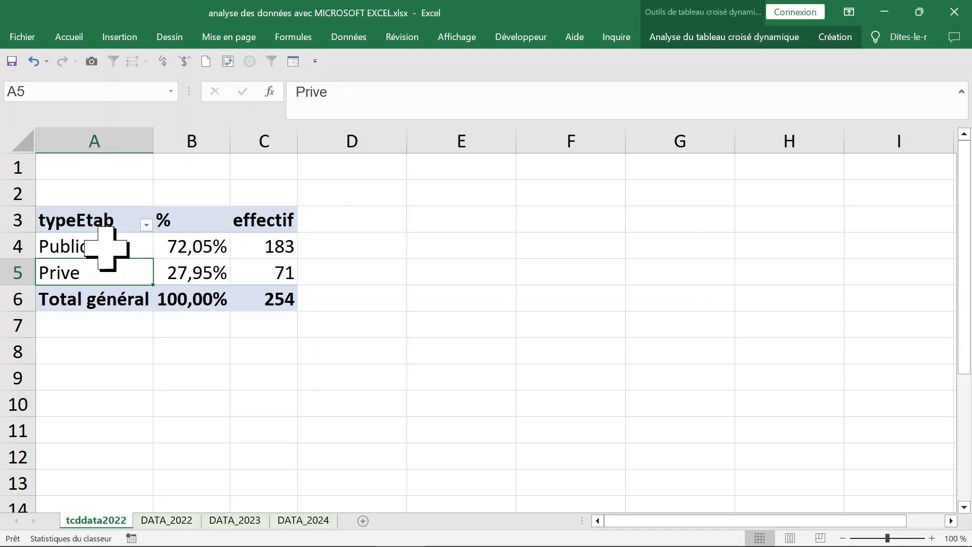
# - Examine the Public and Prive rows of the pivot table with their % and effectif values
pyautogui.click(106, 248)
pyautogui.click(104, 268)
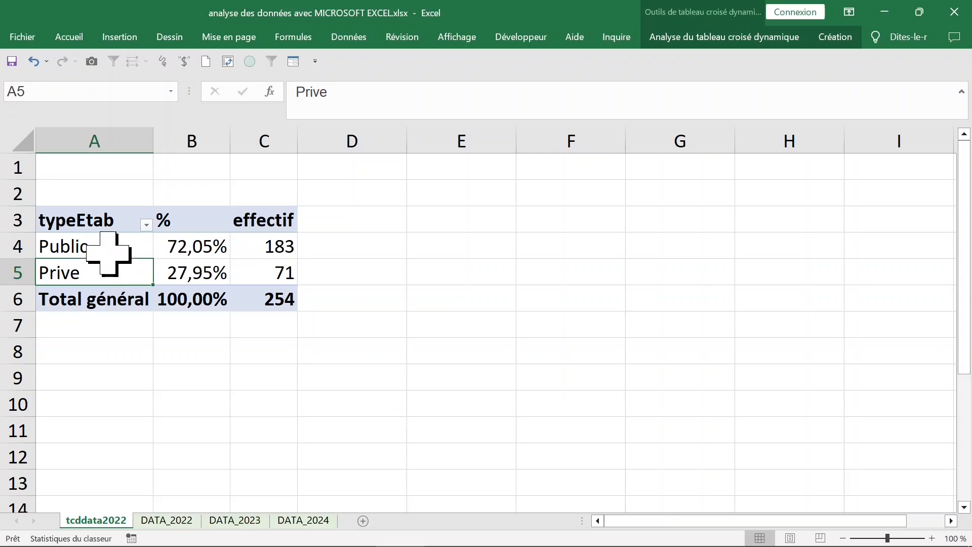
pyautogui.click(105, 248)
pyautogui.click(104, 266)
pyautogui.click(268, 250)
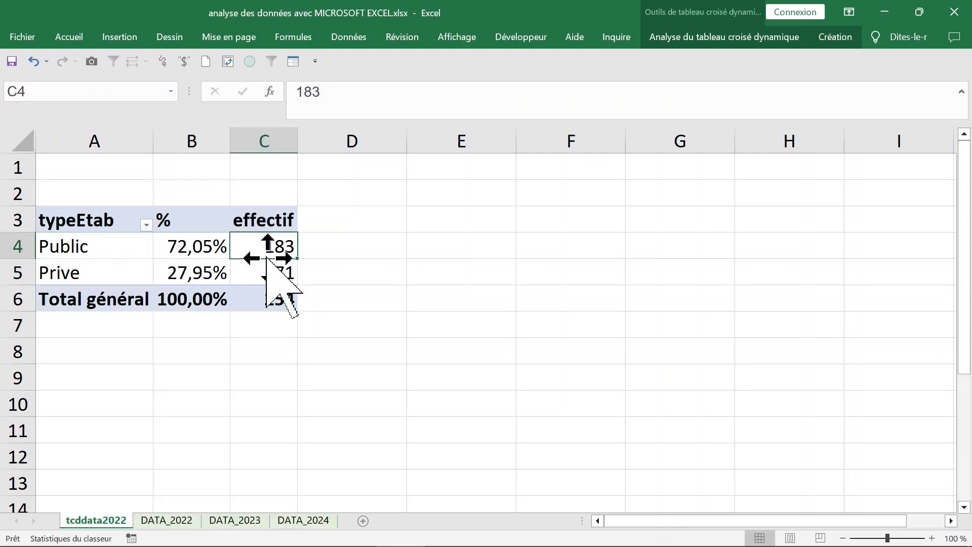
pyautogui.click(207, 251)
pyautogui.moveTo(76, 244); pyautogui.dragTo(195, 271)
# - Examine the typeEtab and CYCLE columns in DATA_2022 and return to the pivot table sheet
pyautogui.click(167, 520)
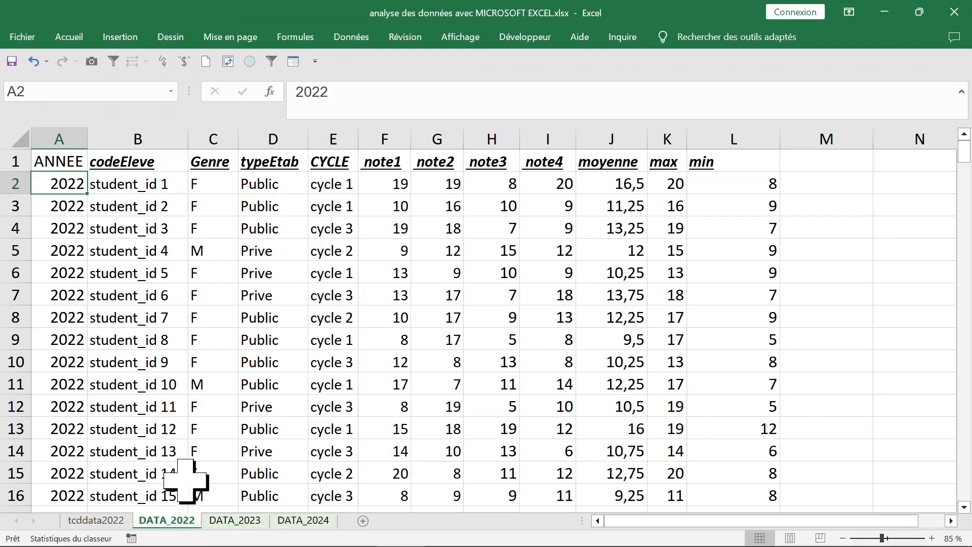
pyautogui.click(258, 250)
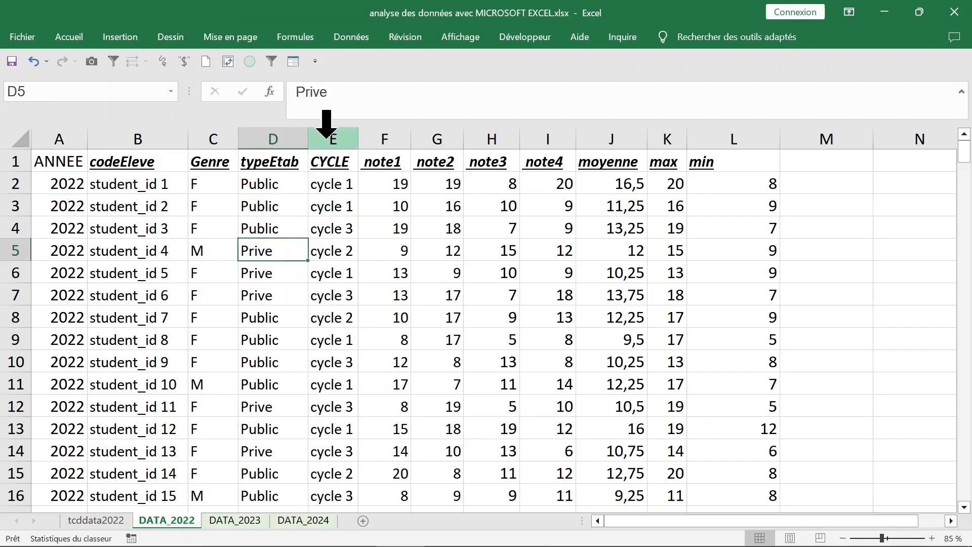
pyautogui.click(318, 124)
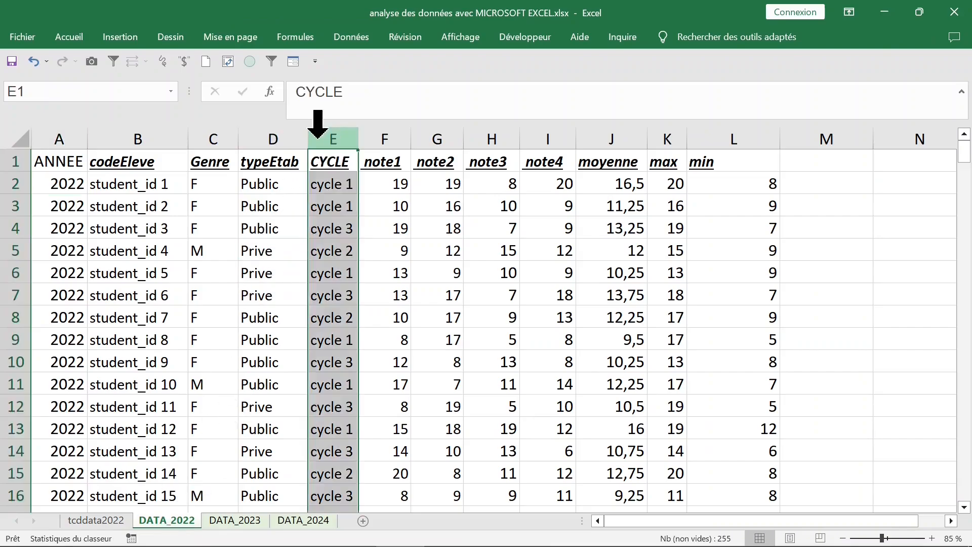
pyautogui.click(100, 522)
# - Display the pivot table field list and add CYCLE as a second row field under typeEtab
pyautogui.click(151, 260)
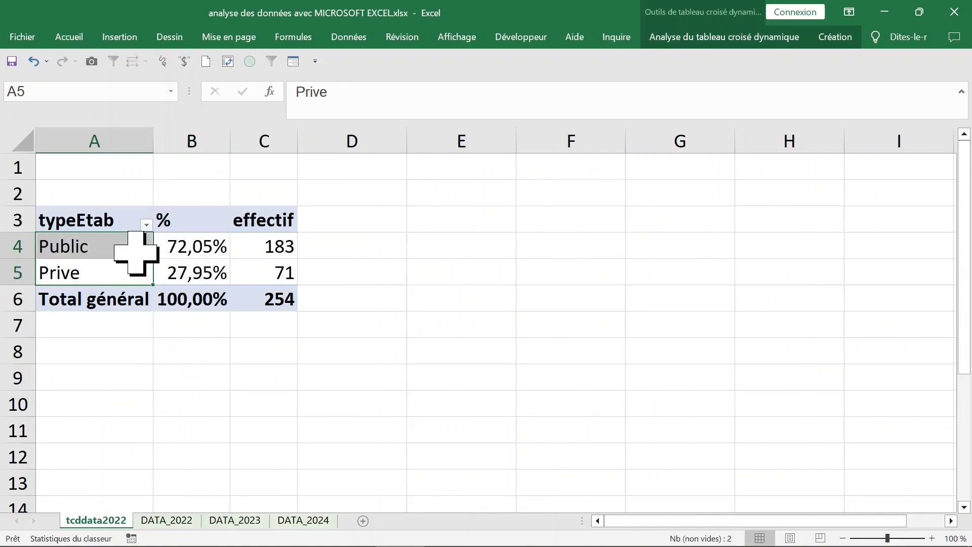
pyautogui.click(136, 254)
pyautogui.rightClick(135, 251)
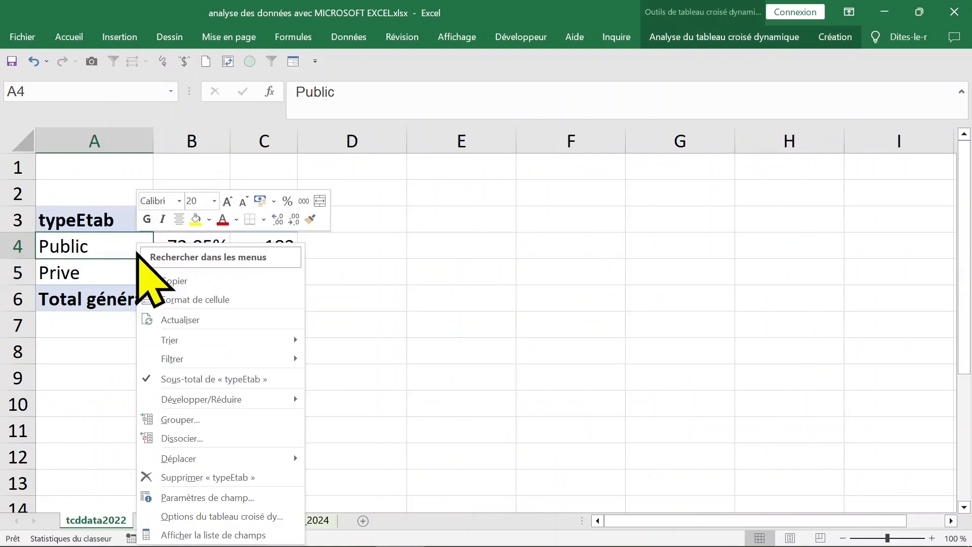
pyautogui.click(196, 534)
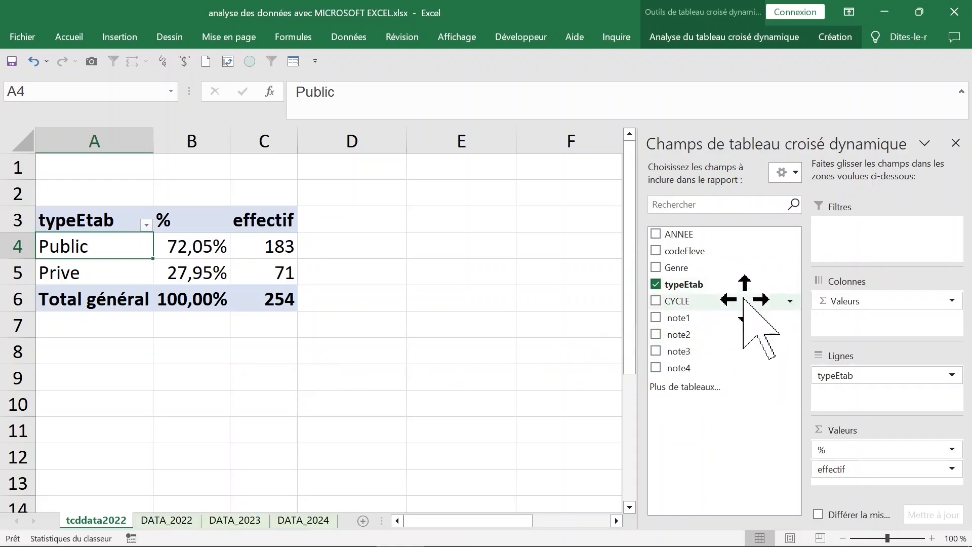
pyautogui.click(655, 301)
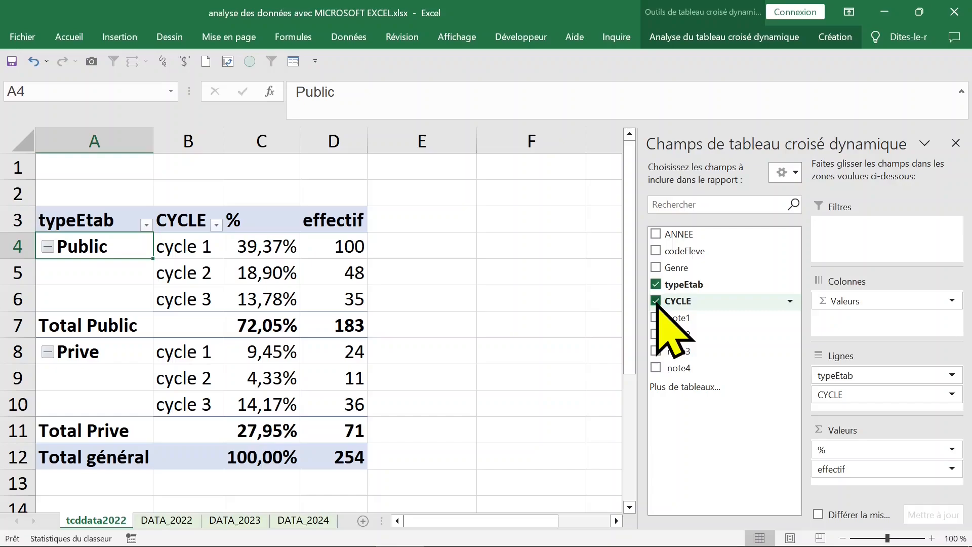
# - Show the values of the % column as plain counts instead of percentages
pyautogui.click(264, 247)
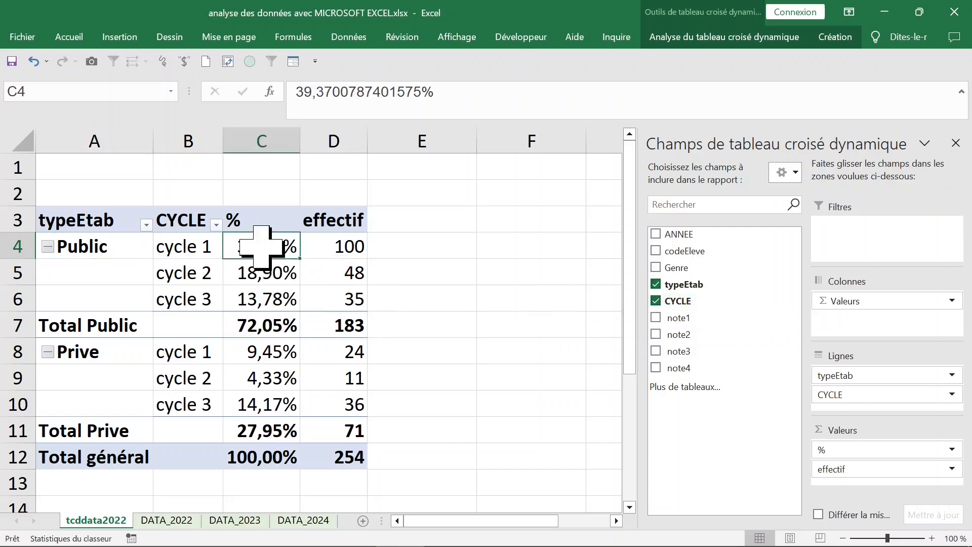
pyautogui.rightClick(262, 247)
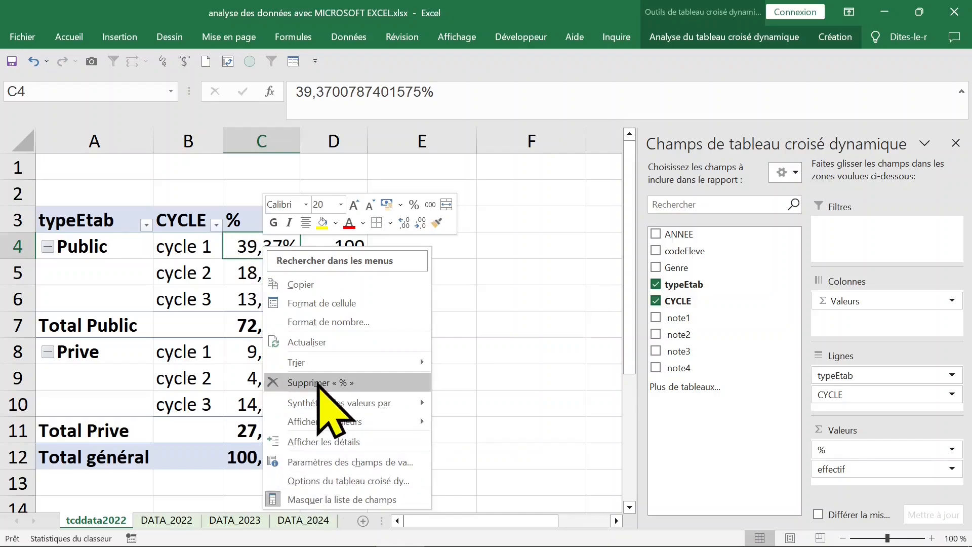
pyautogui.moveTo(375, 403)
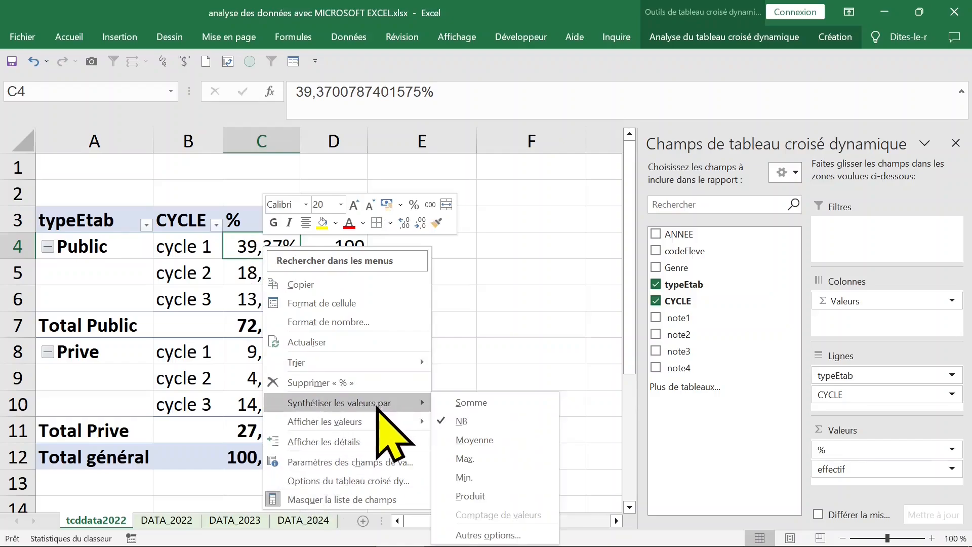
pyautogui.moveTo(384, 421)
pyautogui.click(529, 252)
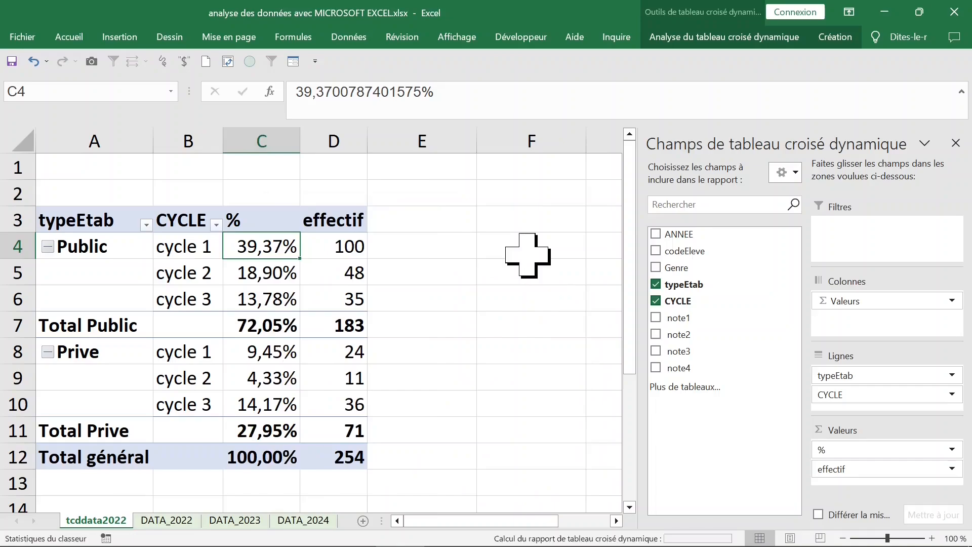
# - Remove the % value field from the pivot table, keeping only effectif
pyautogui.rightClick(246, 225)
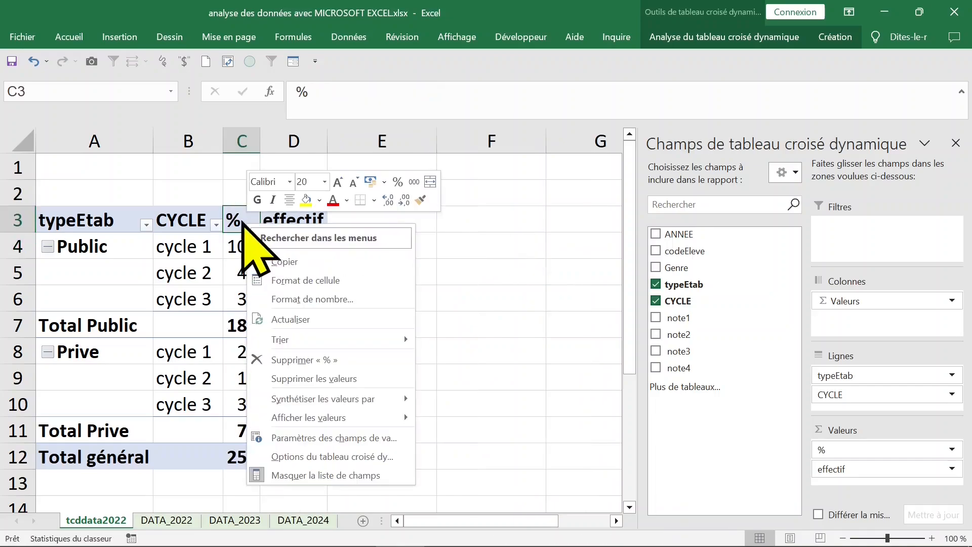
pyautogui.click(324, 360)
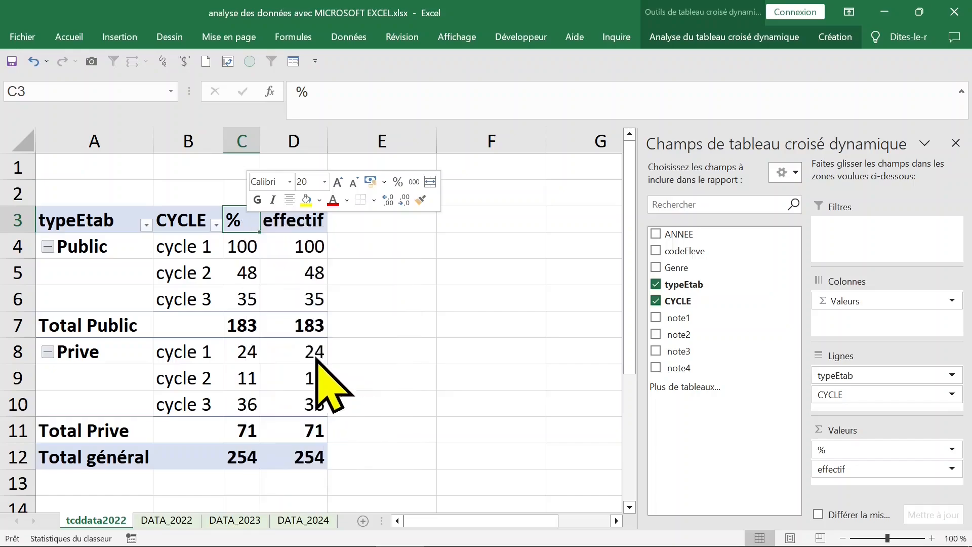
pyautogui.press('Down')
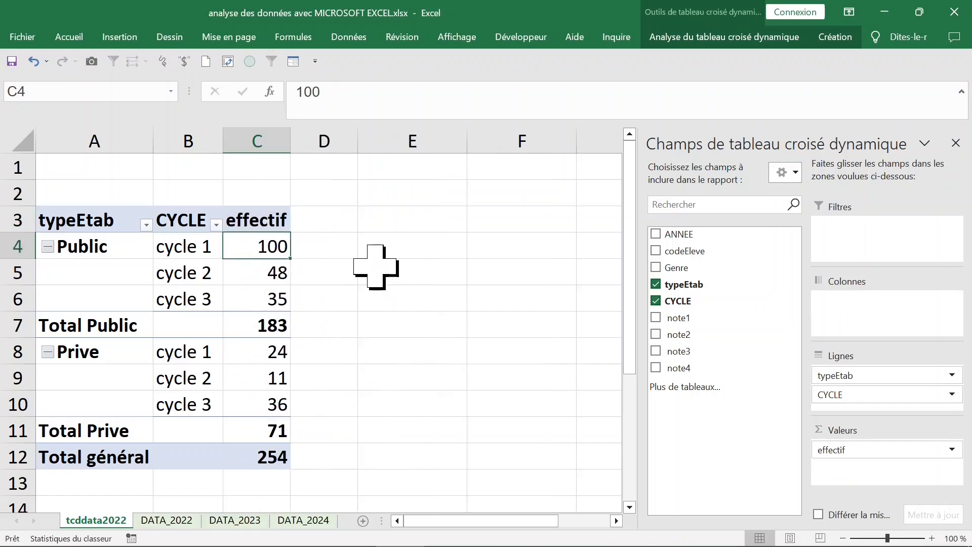
# - Examine the effectif values per cycle for the Public and Prive establishments
pyautogui.click(196, 248)
pyautogui.click(212, 302)
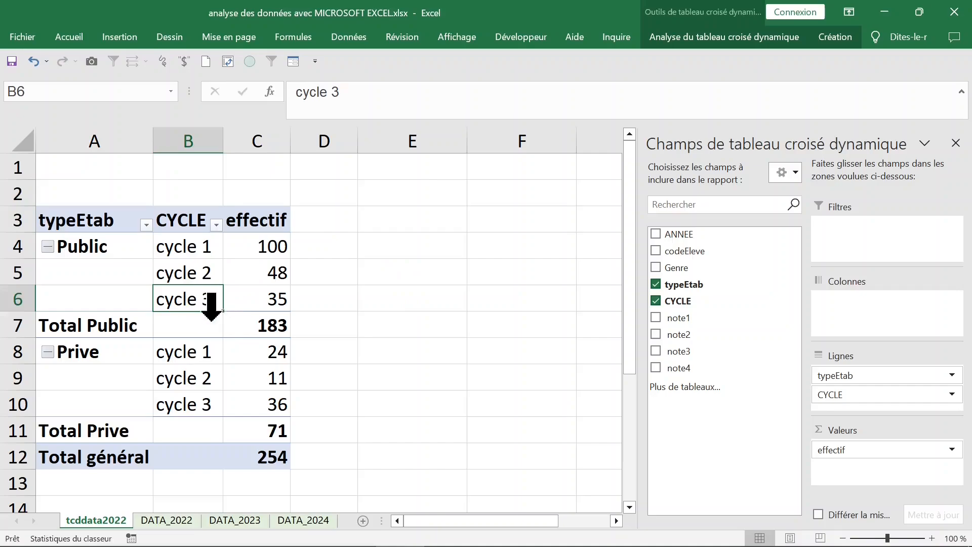
pyautogui.click(203, 344)
pyautogui.click(132, 248)
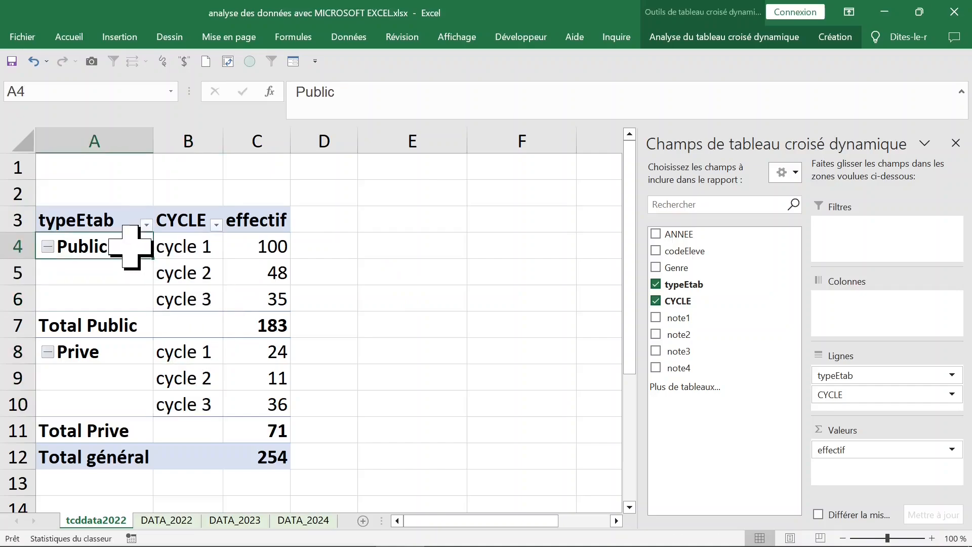
pyautogui.moveTo(185, 246); pyautogui.dragTo(262, 334)
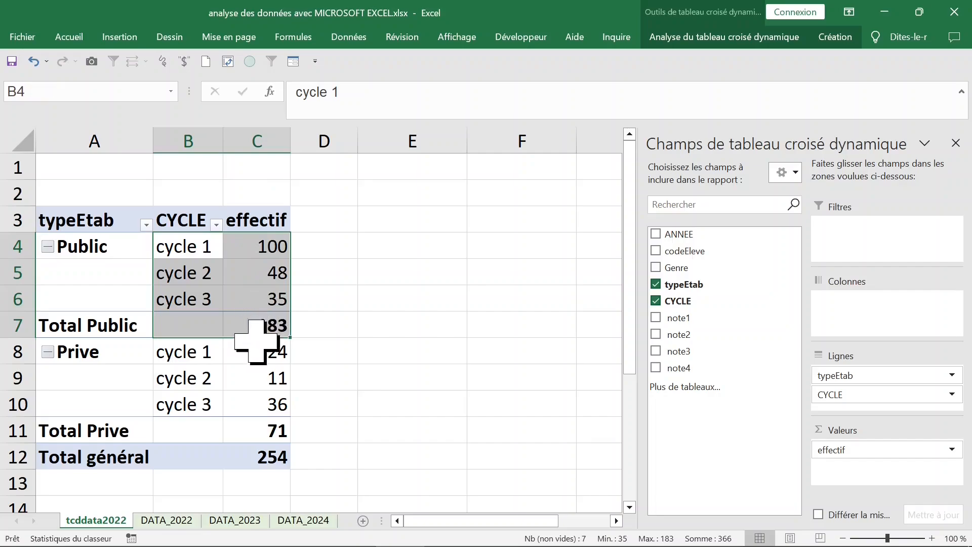
pyautogui.moveTo(190, 355); pyautogui.dragTo(255, 415)
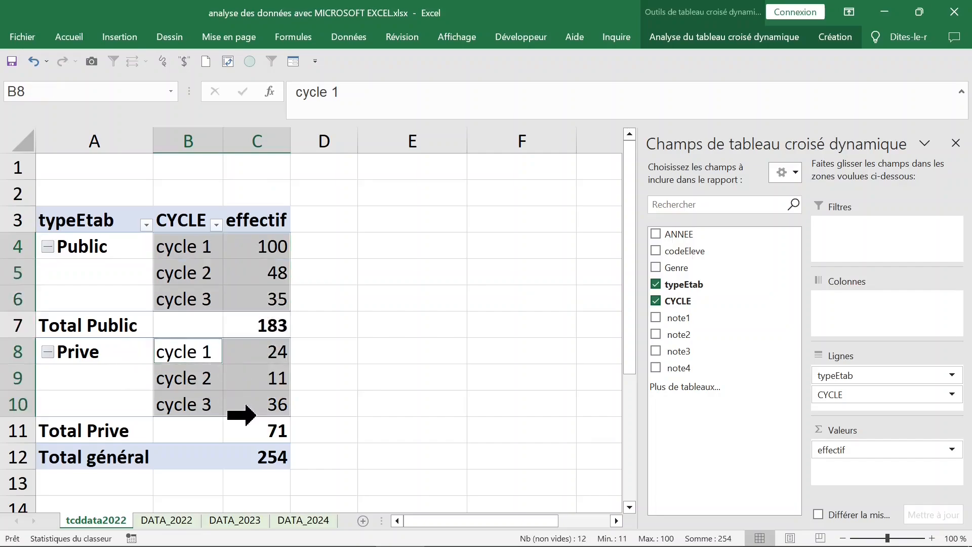
pyautogui.click(197, 361)
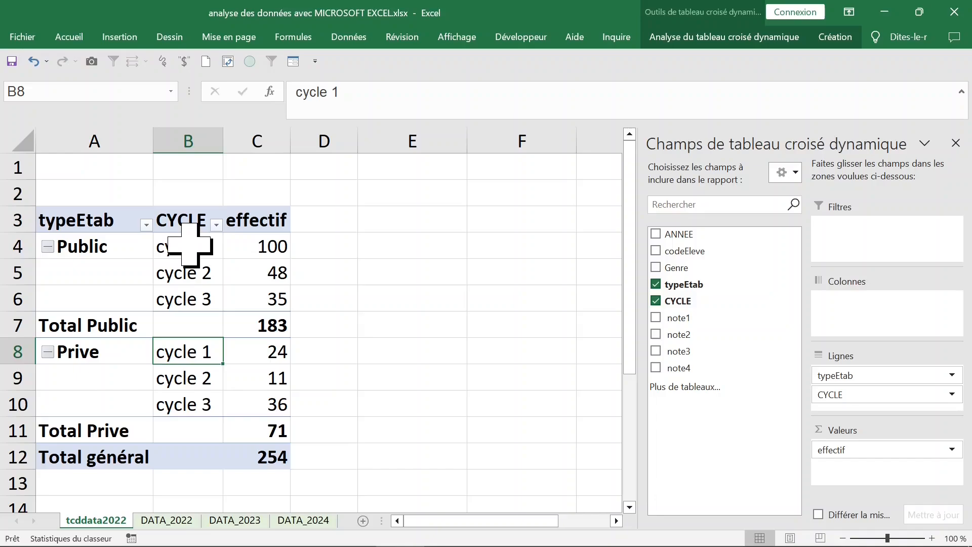
# - Move CYCLE above typeEtab in the pivot table's row fields
pyautogui.click(215, 246)
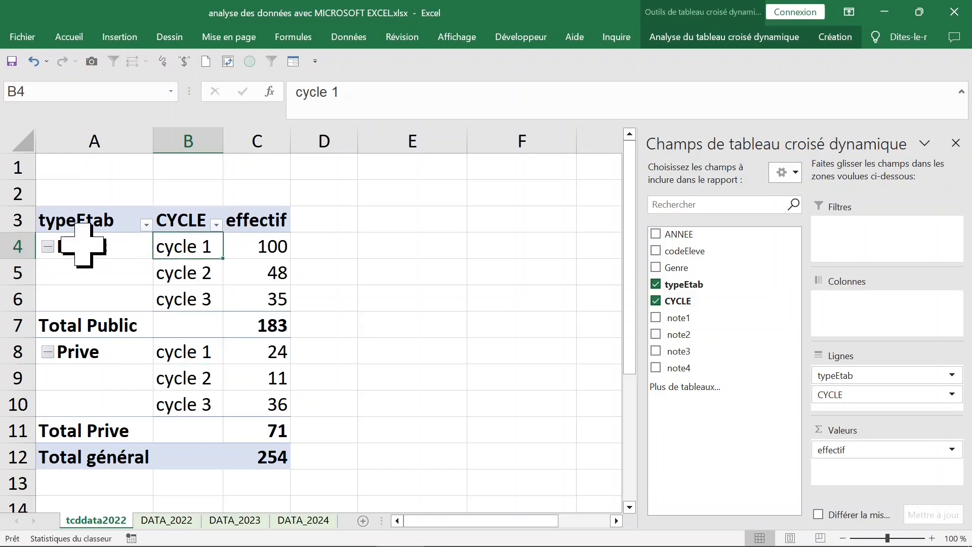
pyautogui.rightClick(186, 248)
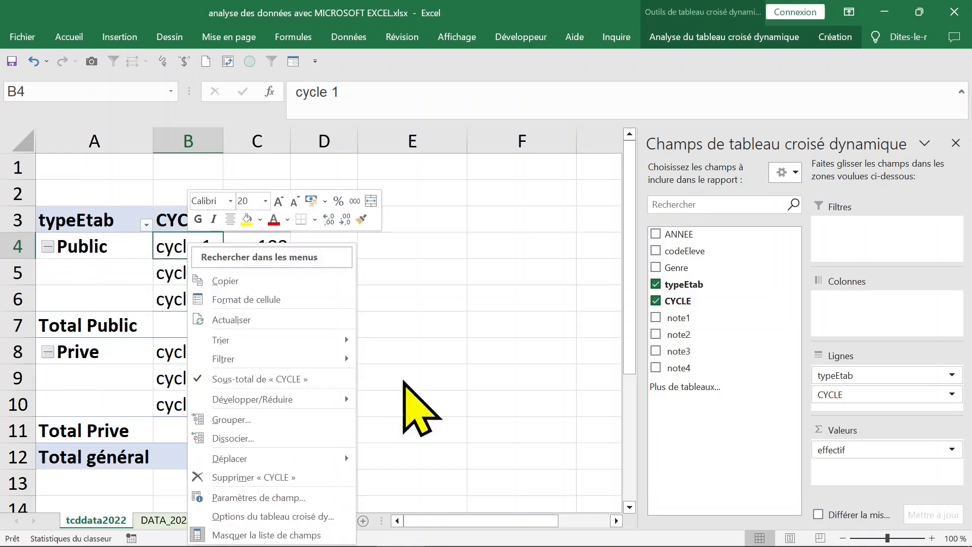
pyautogui.click(880, 395)
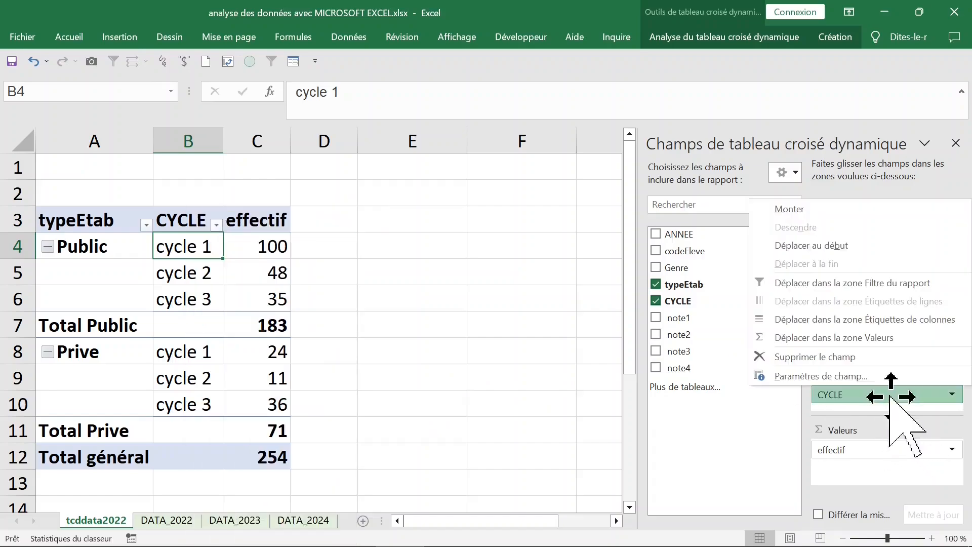
pyautogui.click(881, 396)
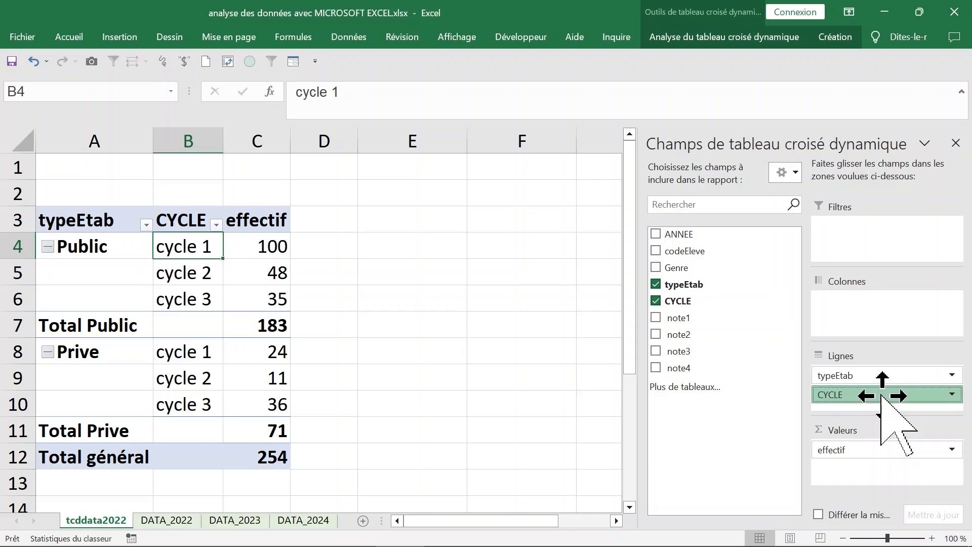
pyautogui.moveTo(881, 396); pyautogui.dragTo(893, 403)
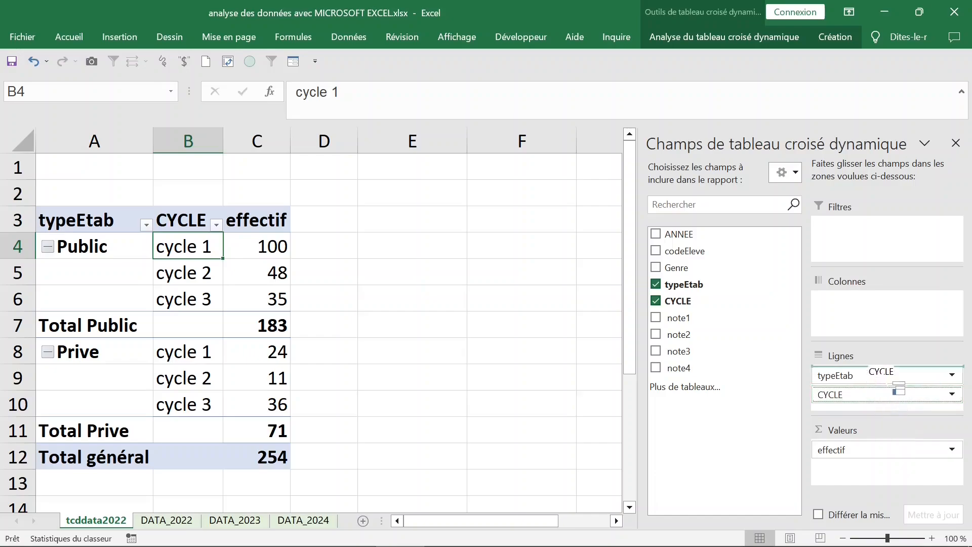
pyautogui.moveTo(892, 378); pyautogui.dragTo(882, 373)
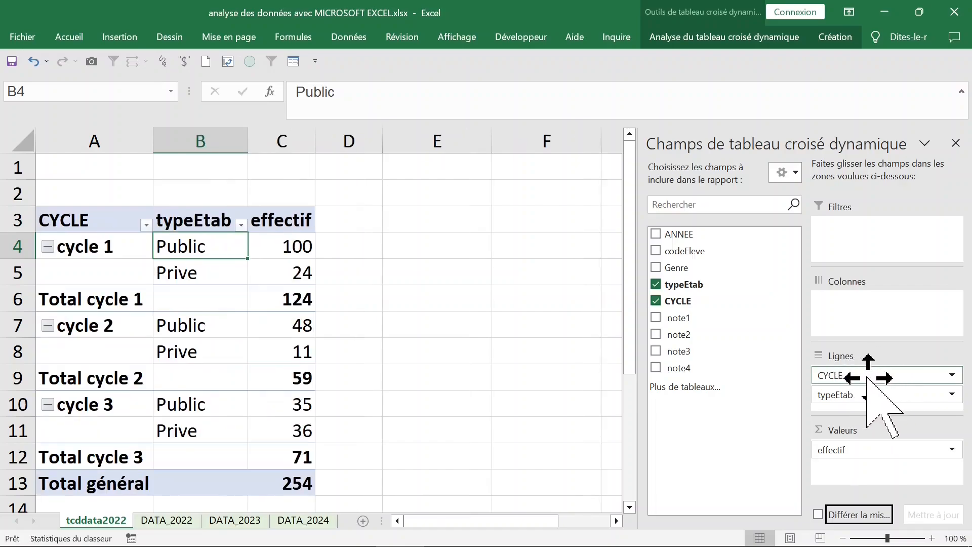
# - Move CYCLE from the row fields to the column fields and close the field list
pyautogui.moveTo(868, 374); pyautogui.dragTo(867, 319)
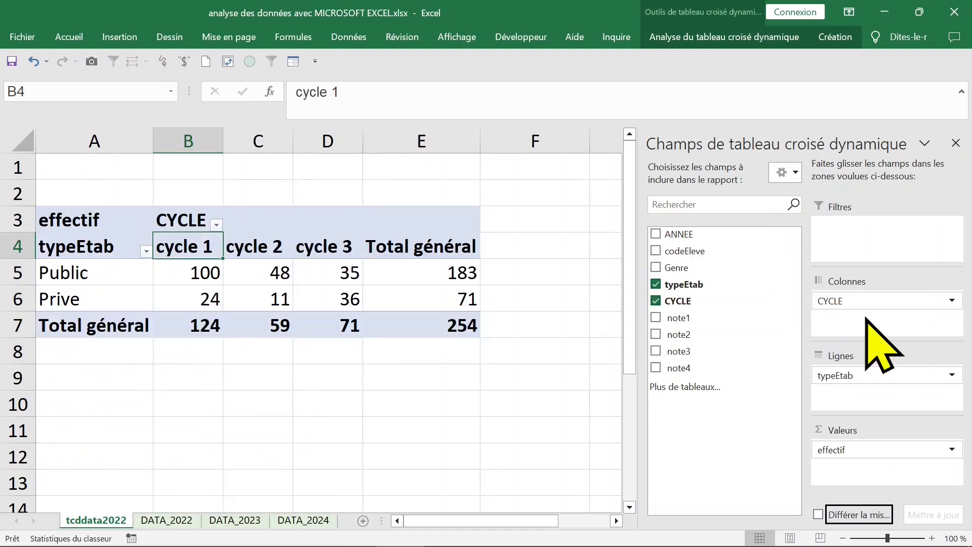
pyautogui.click(955, 144)
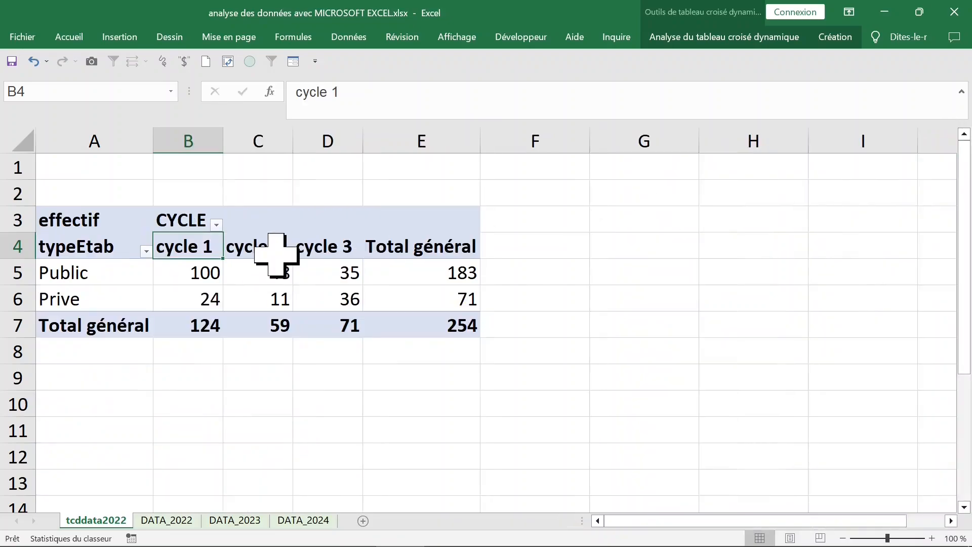
# - Examine the cycle 1 effectif values for Public, Prive and the grand total
pyautogui.click(191, 277)
pyautogui.click(130, 278)
pyautogui.click(97, 294)
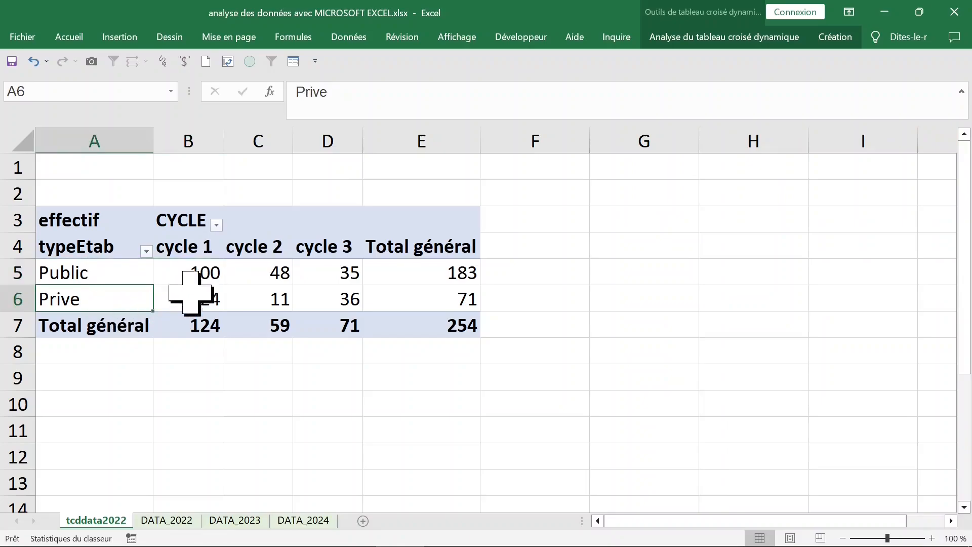
pyautogui.click(202, 274)
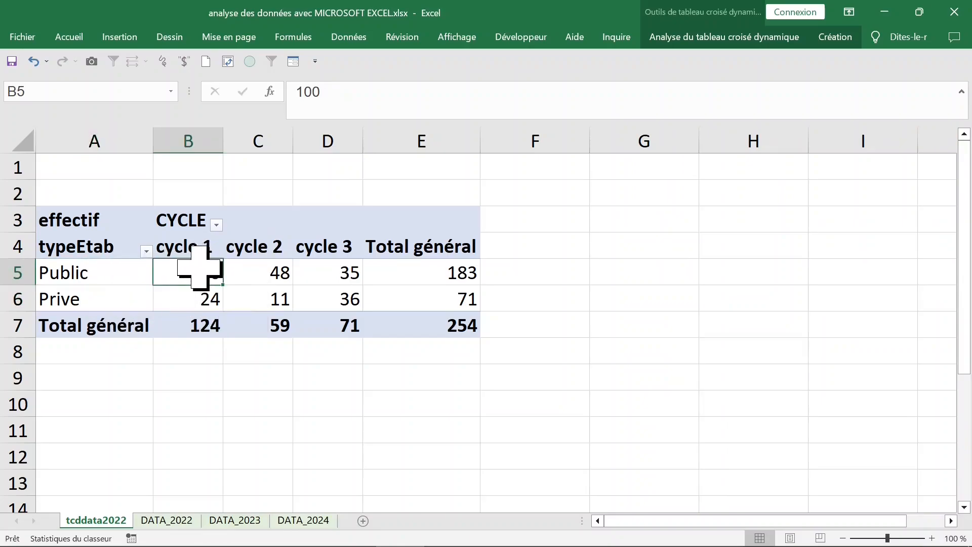
pyautogui.click(194, 138)
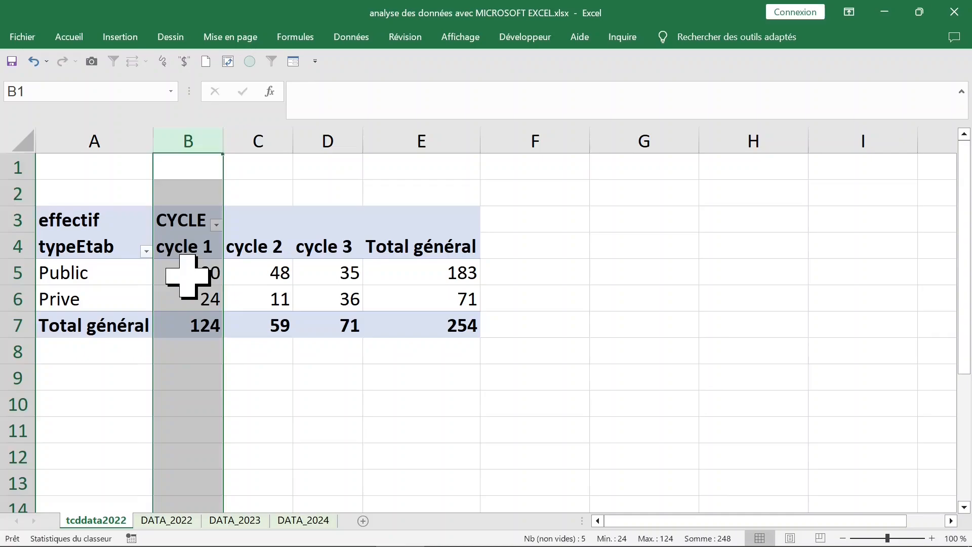
pyautogui.moveTo(187, 276)
pyautogui.mouseDown()
pyautogui.moveTo(199, 287)
pyautogui.moveTo(192, 278)
pyautogui.mouseUp()
pyautogui.click(195, 291)
pyautogui.click(194, 323)
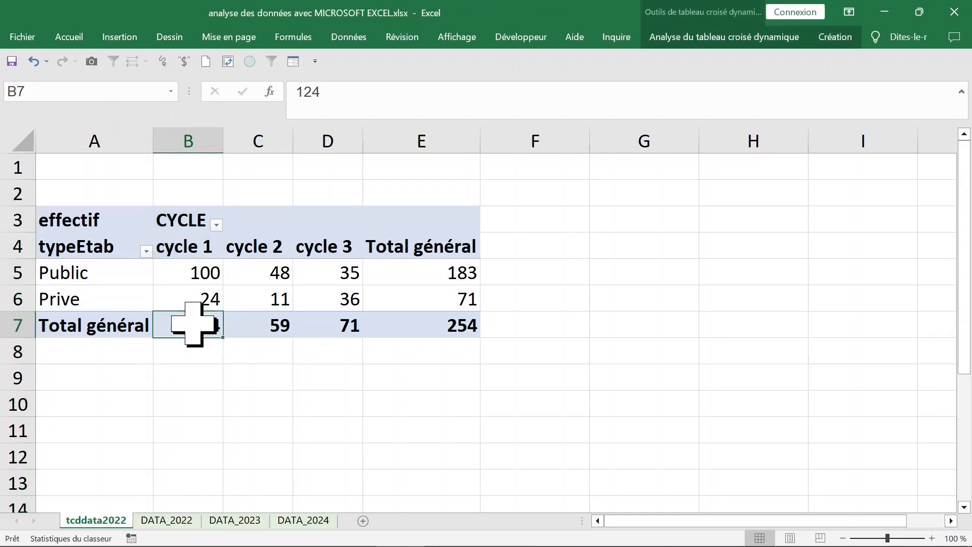
# - Show the effectif values as % du total de la colonne
pyautogui.click(191, 271)
pyautogui.rightClick(187, 276)
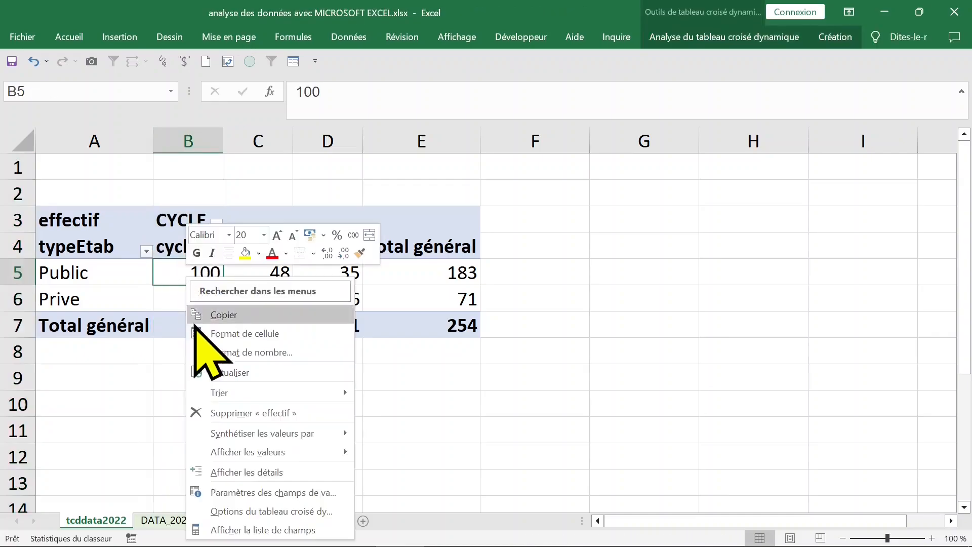
pyautogui.moveTo(260, 455)
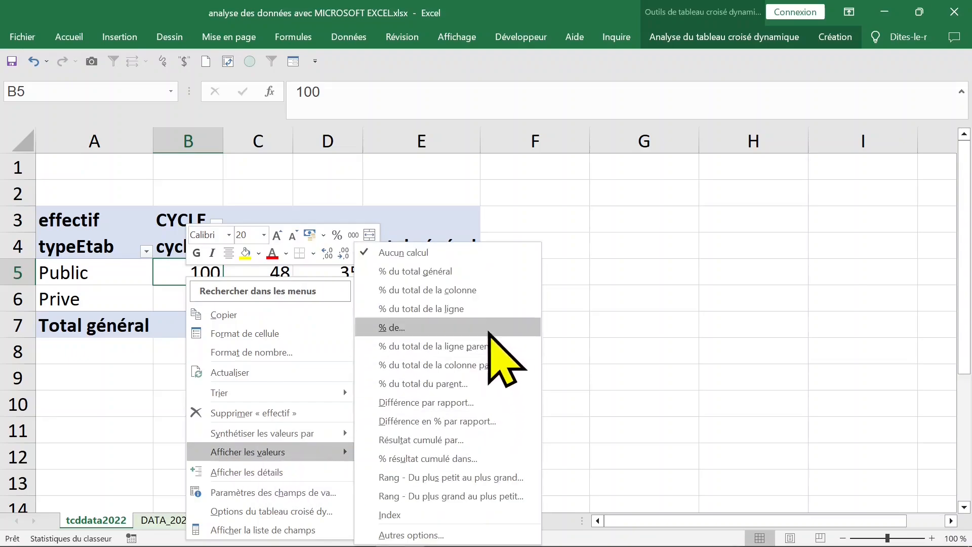
pyautogui.click(483, 289)
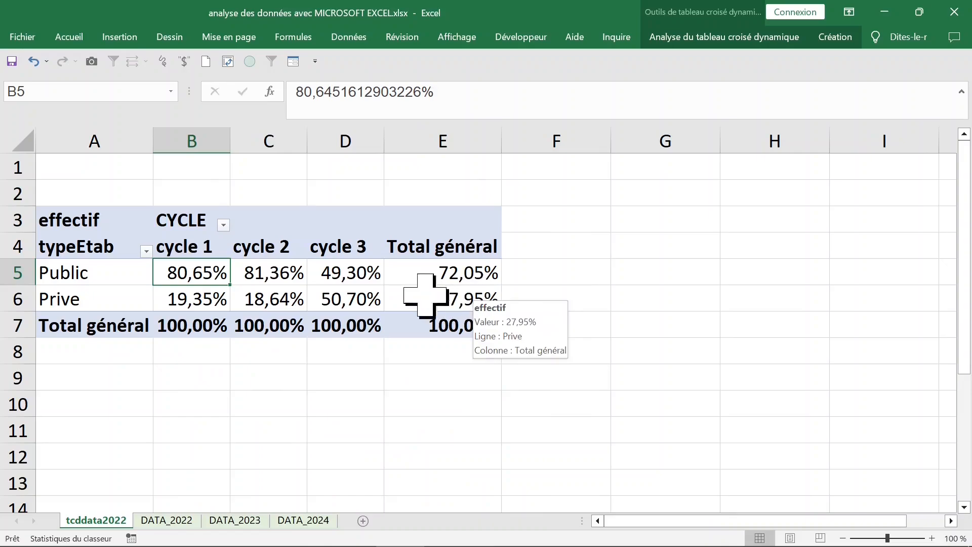
# - Return the effectif values to plain counts with Aucun calcul
pyautogui.rightClick(200, 277)
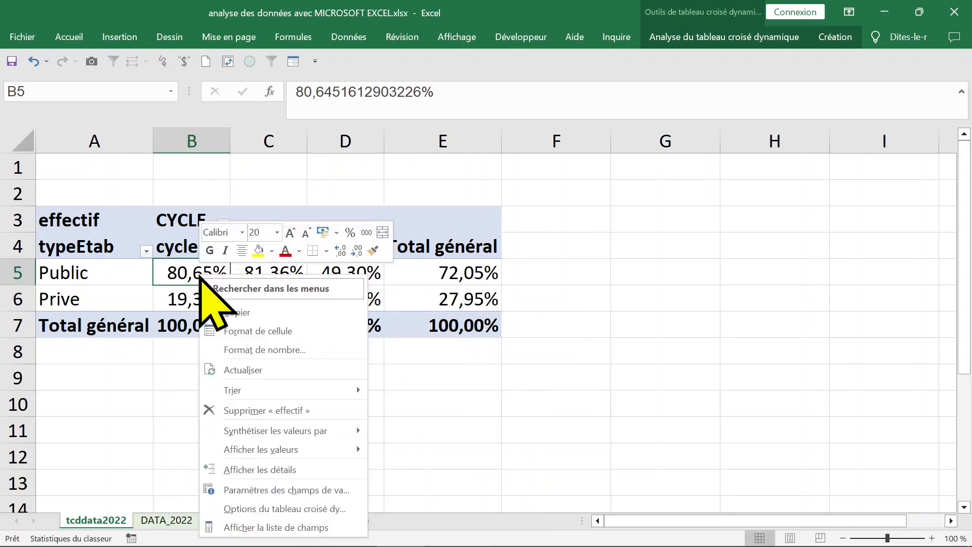
pyautogui.moveTo(269, 430)
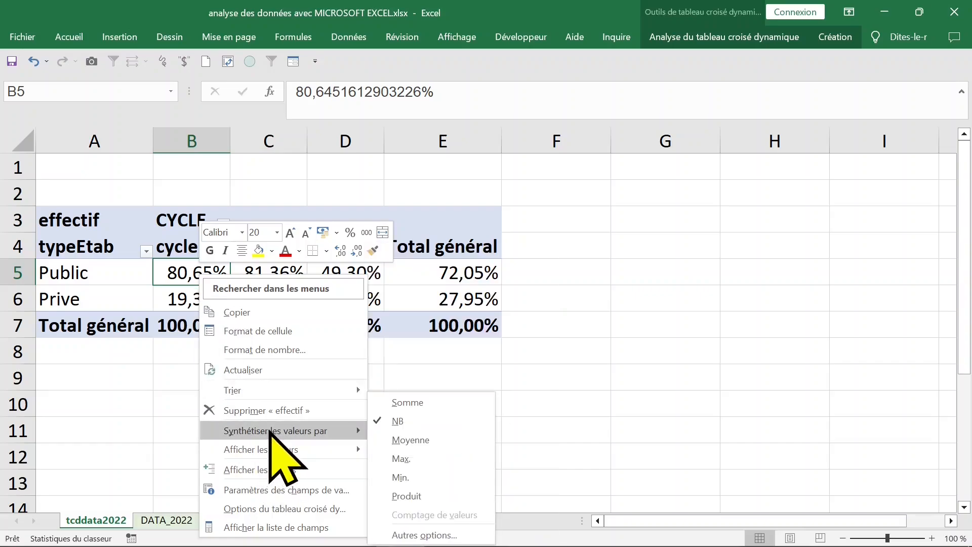
pyautogui.moveTo(293, 452)
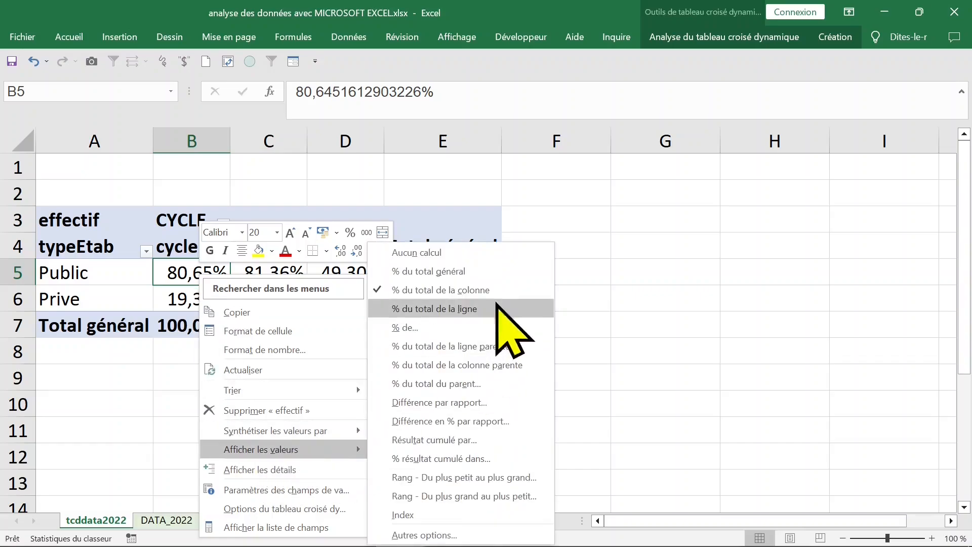
pyautogui.click(471, 252)
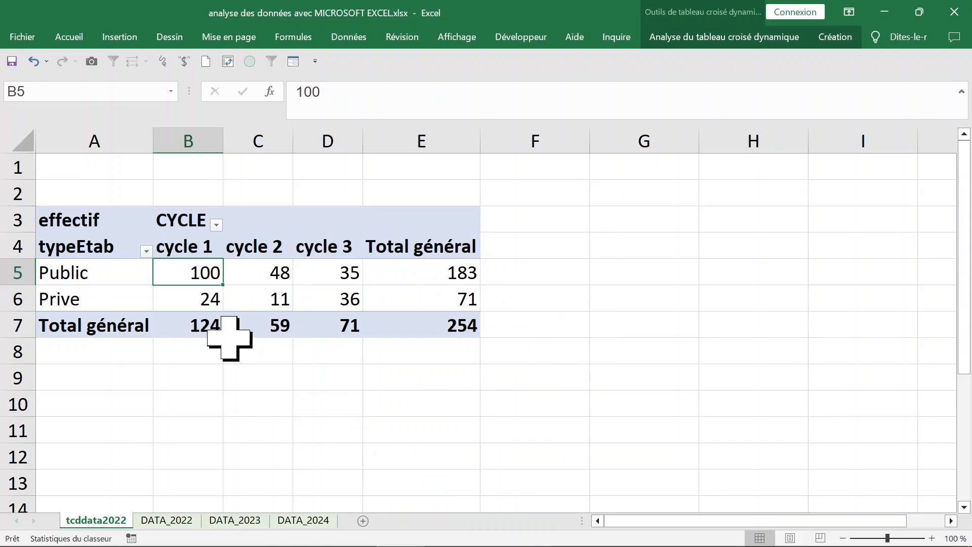
# - Display the pivot table field list and add typeEtab as a second value field below effectif
pyautogui.rightClick(194, 273)
pyautogui.rightClick(267, 277)
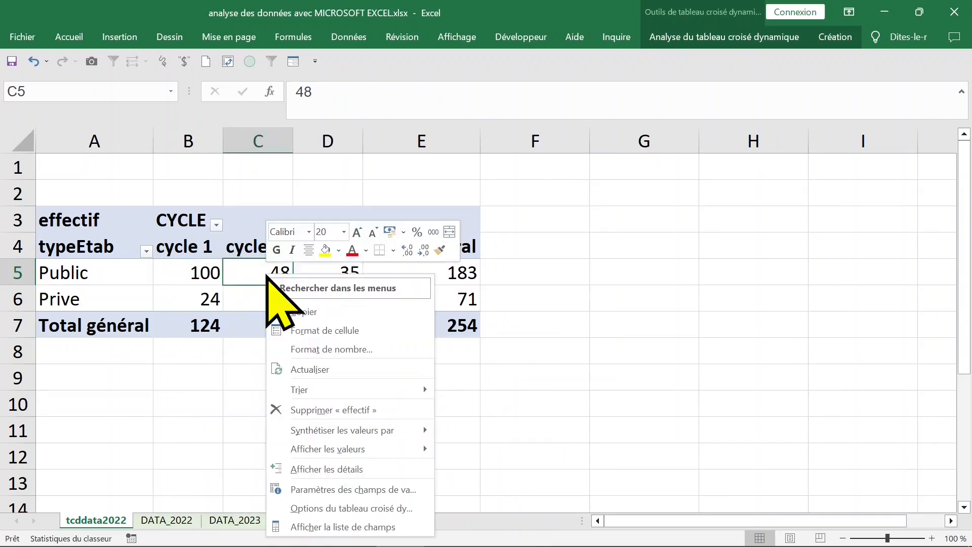
pyautogui.click(364, 526)
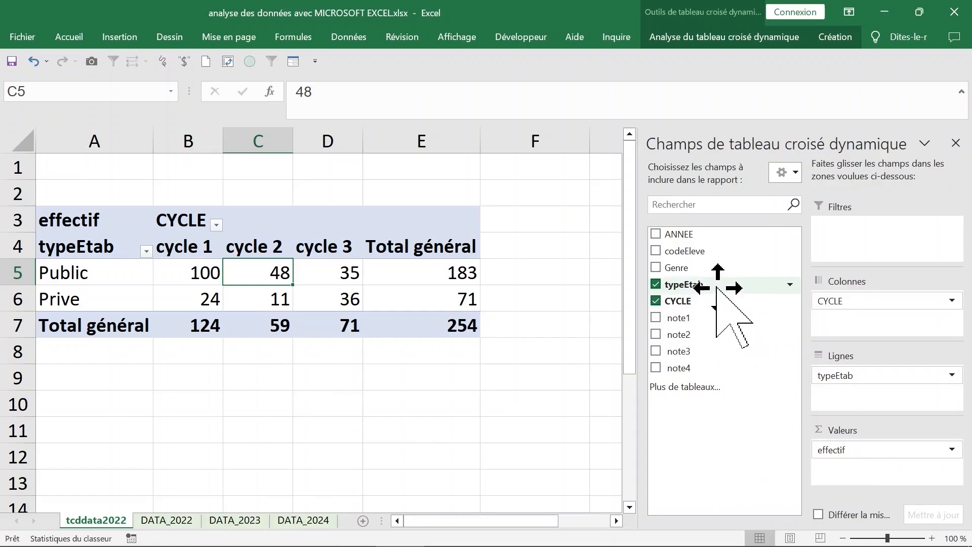
pyautogui.moveTo(716, 288); pyautogui.dragTo(849, 462)
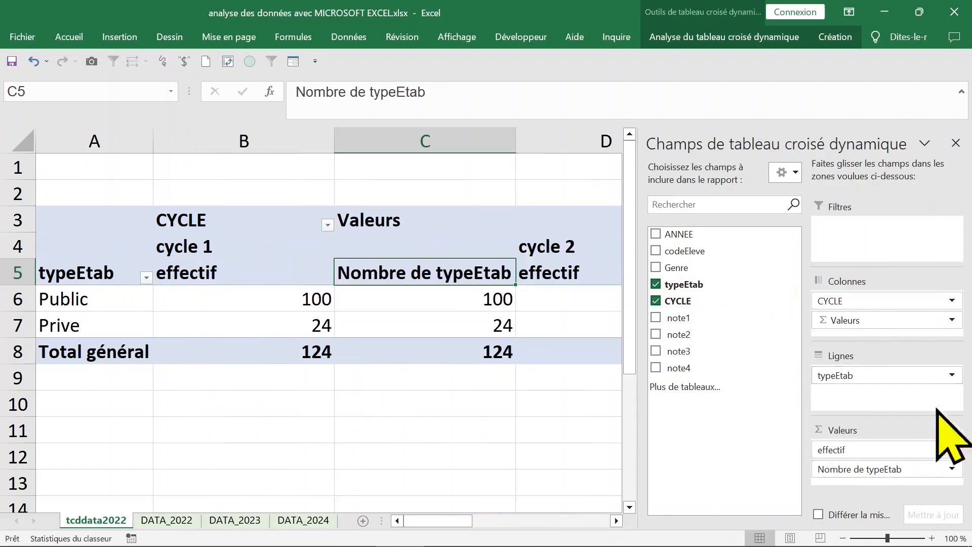
# - Show the Nombre de typeEtab value field as % du total de la colonne and close the field list
pyautogui.click(952, 470)
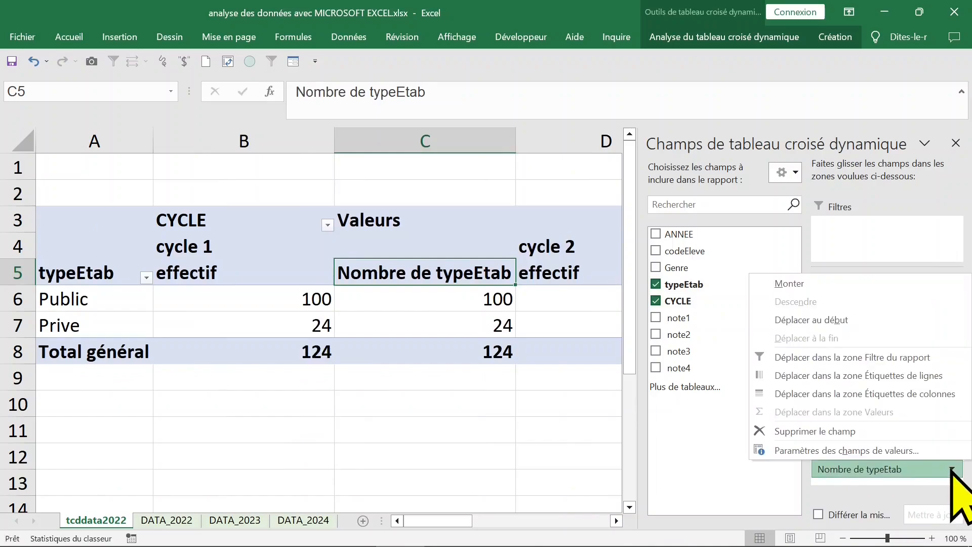
pyautogui.click(895, 453)
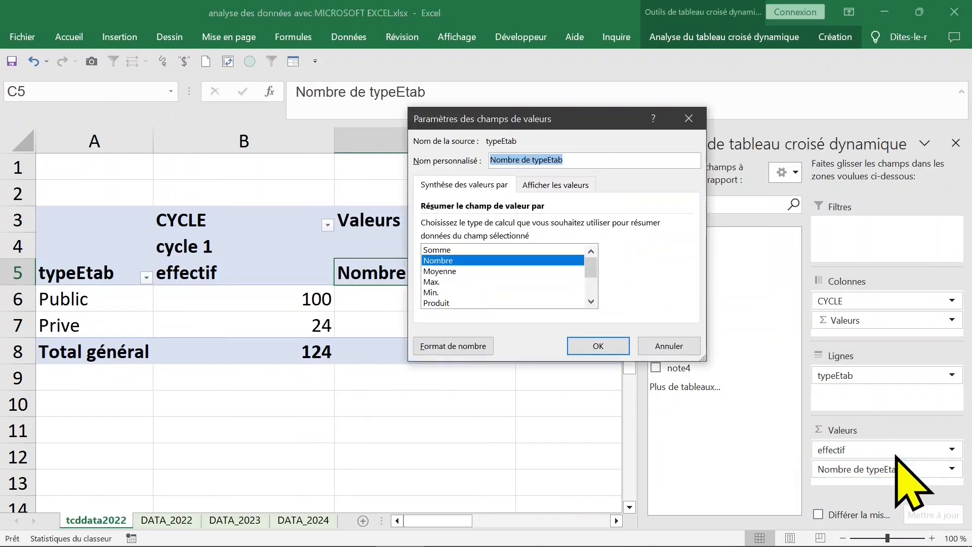
pyautogui.click(548, 185)
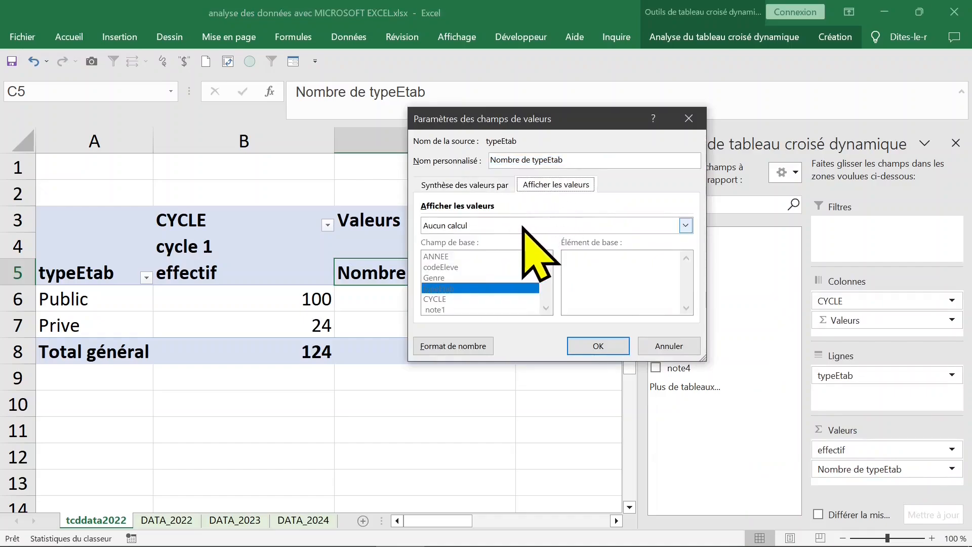
pyautogui.click(523, 226)
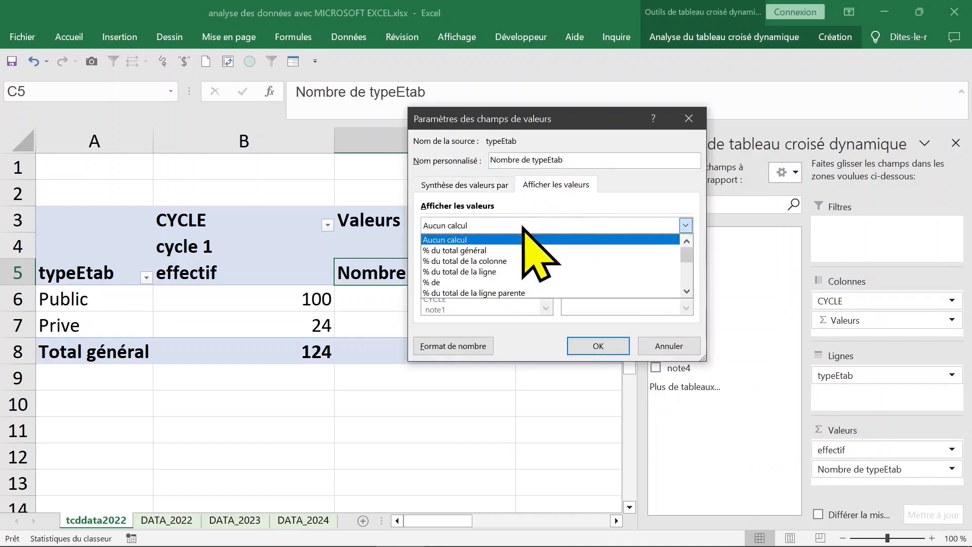
pyautogui.click(505, 261)
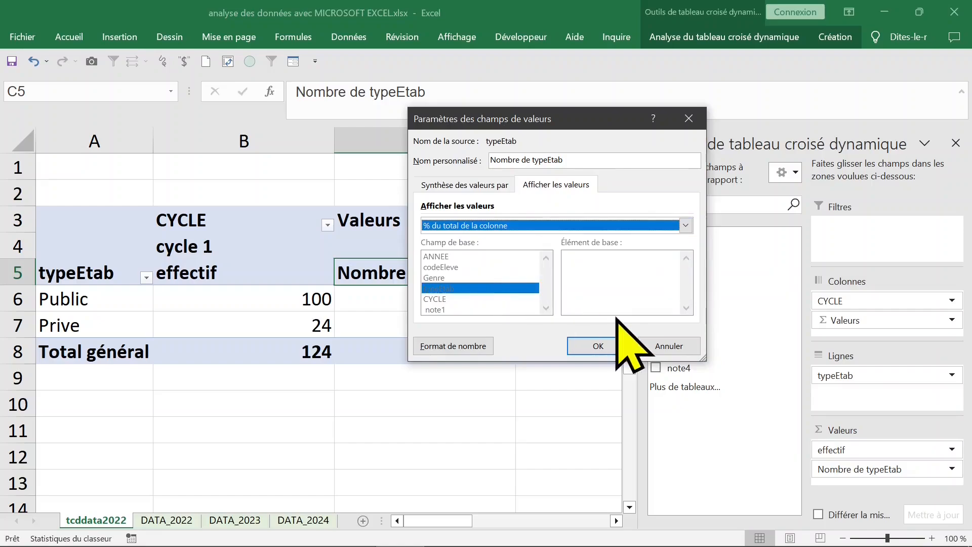
pyautogui.click(600, 346)
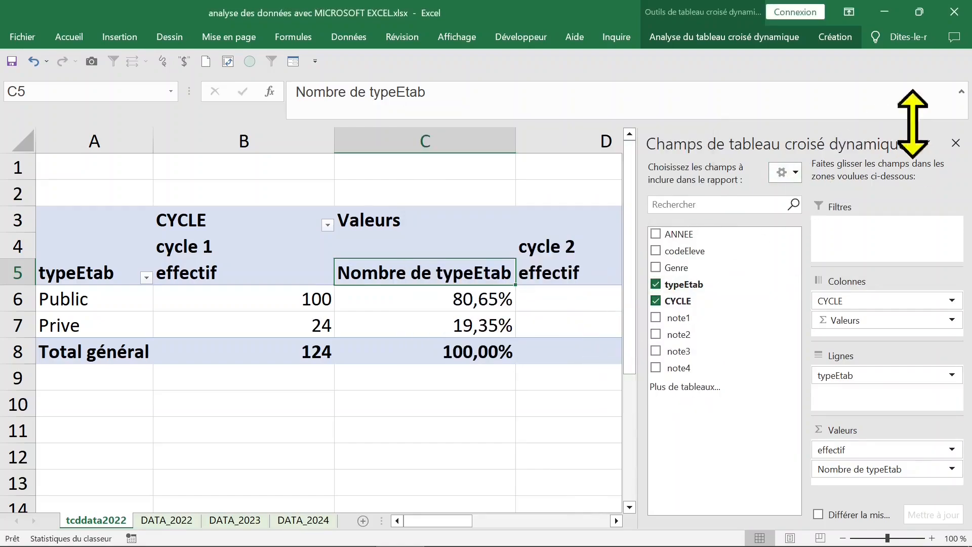
pyautogui.click(955, 143)
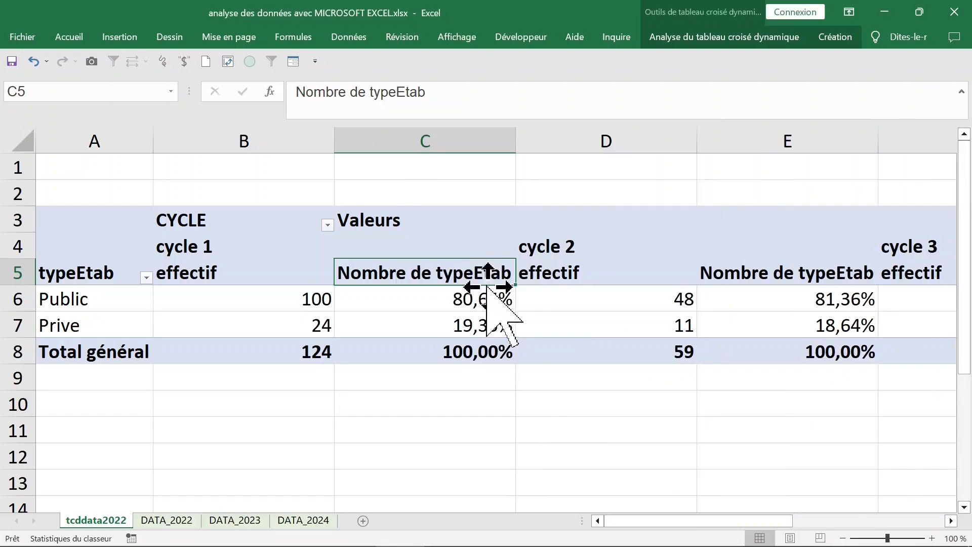
# - Autofit the width of all columns on the tcddata2022 sheet to their contents
pyautogui.click(271, 275)
pyautogui.click(434, 278)
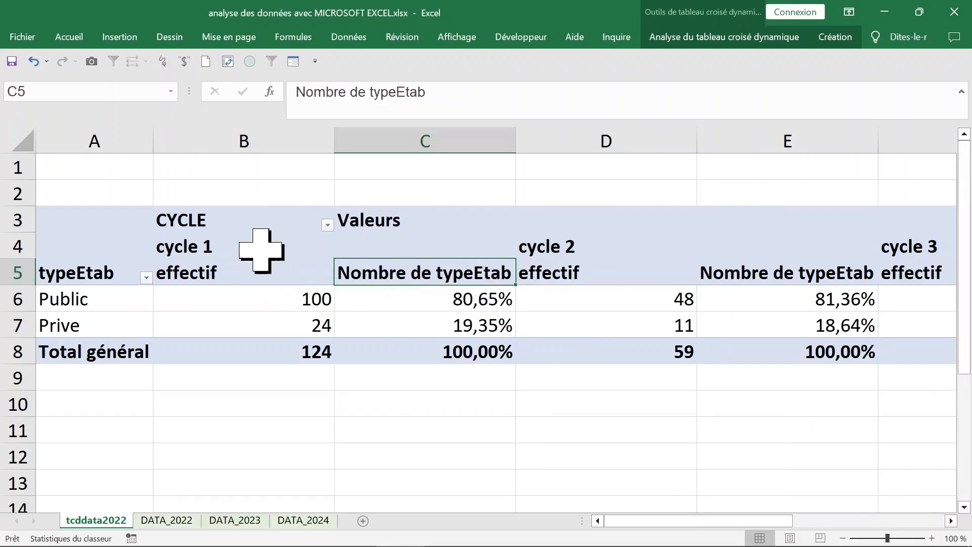
pyautogui.click(218, 231)
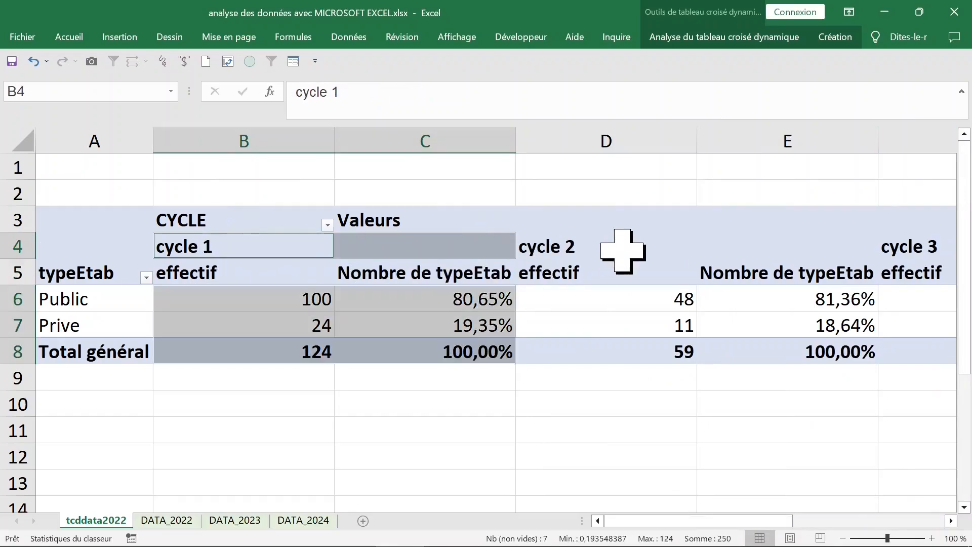
pyautogui.click(621, 231)
pyautogui.click(278, 266)
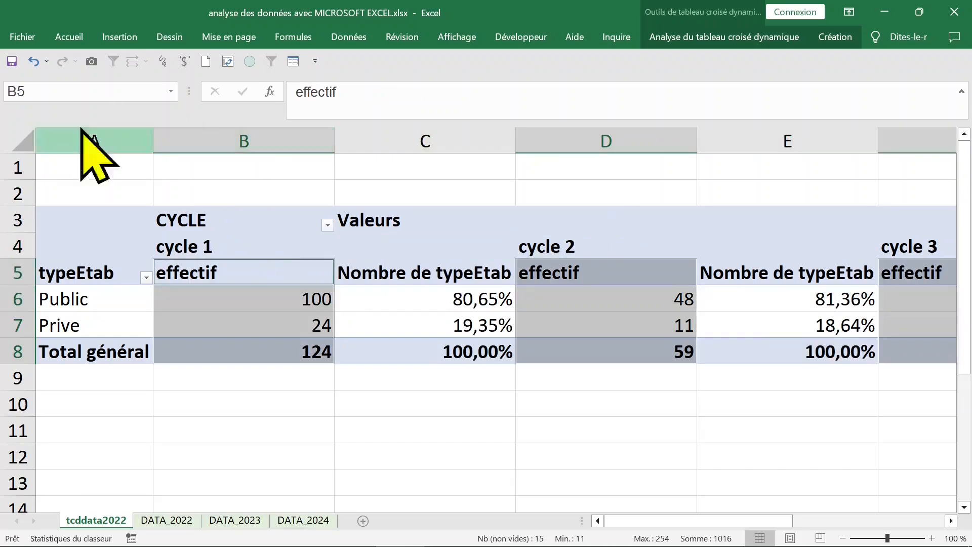
pyautogui.click(21, 141)
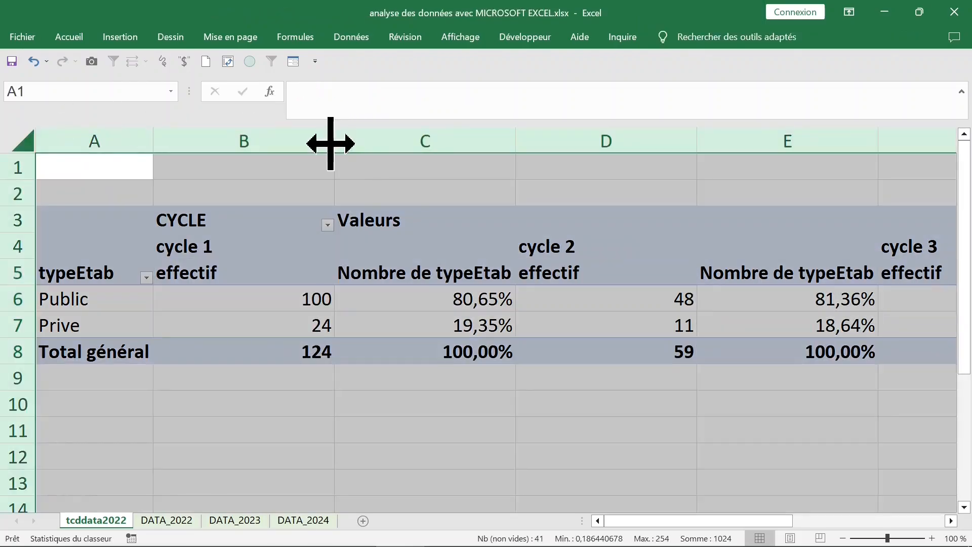
pyautogui.doubleClick(331, 144)
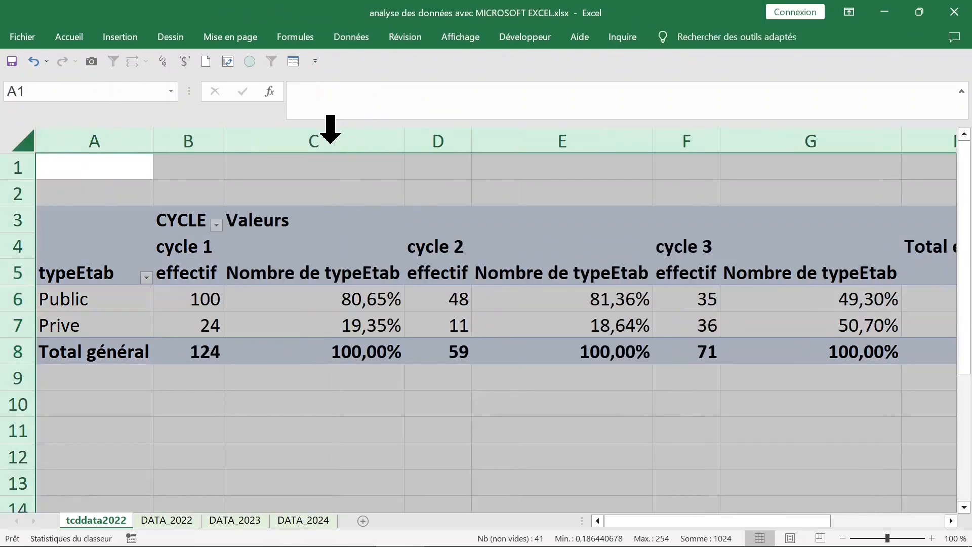
pyautogui.click(329, 272)
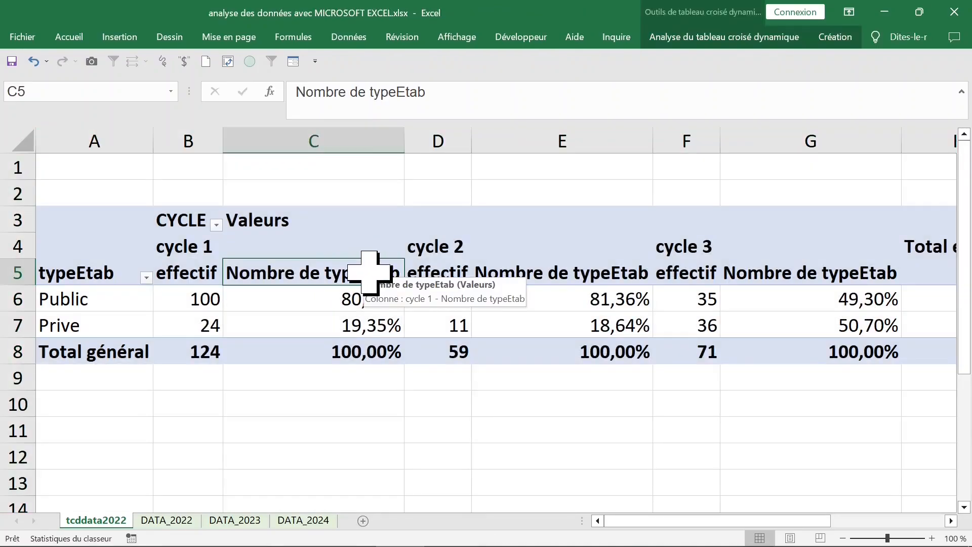
# - Rename the Nombre de typeEtab value field as % and fit the widths of columns C, E, G and I to their contents
pyautogui.write('%')
pyautogui.press('Return')
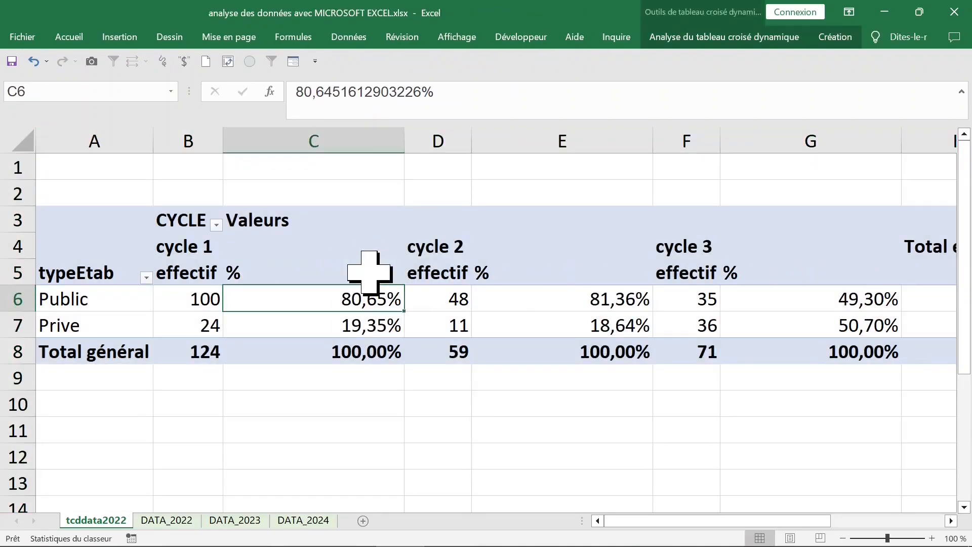
pyautogui.click(377, 136)
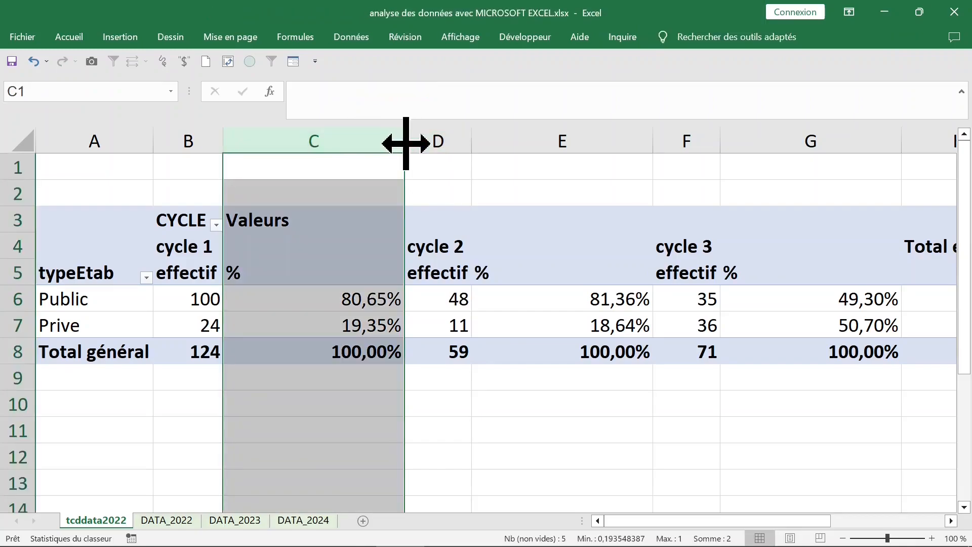
pyautogui.doubleClick(405, 143)
pyautogui.click(406, 131)
pyautogui.doubleClick(553, 142)
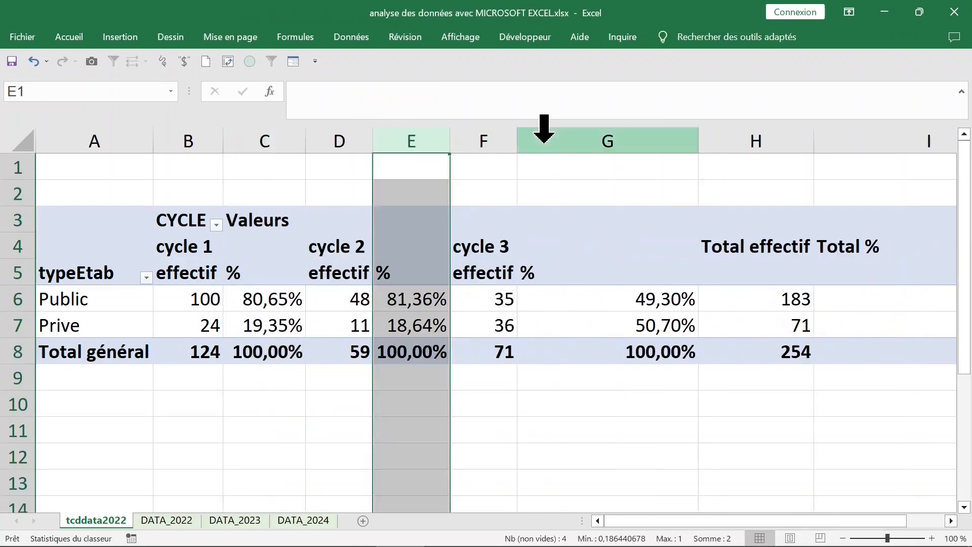
pyautogui.click(633, 134)
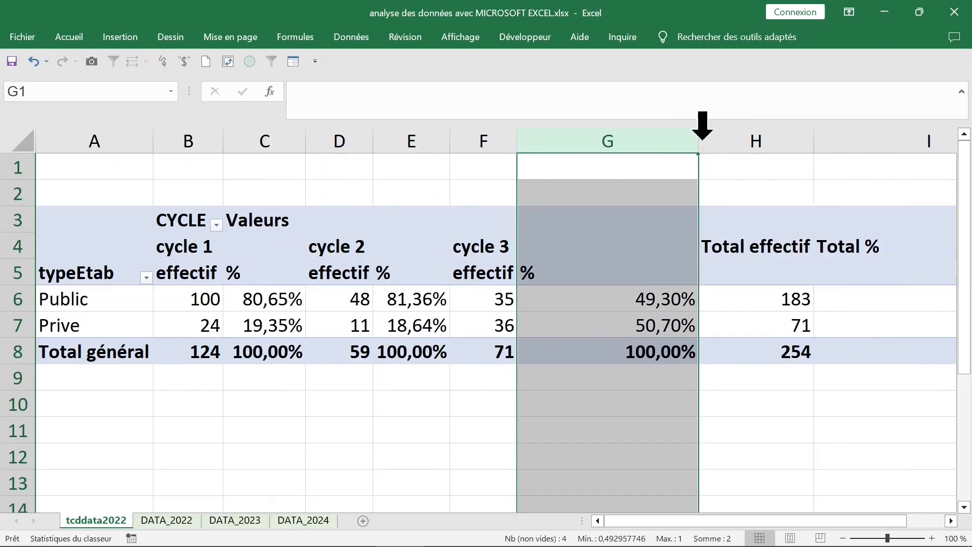
pyautogui.doubleClick(699, 141)
pyautogui.click(749, 134)
pyautogui.doubleClick(937, 142)
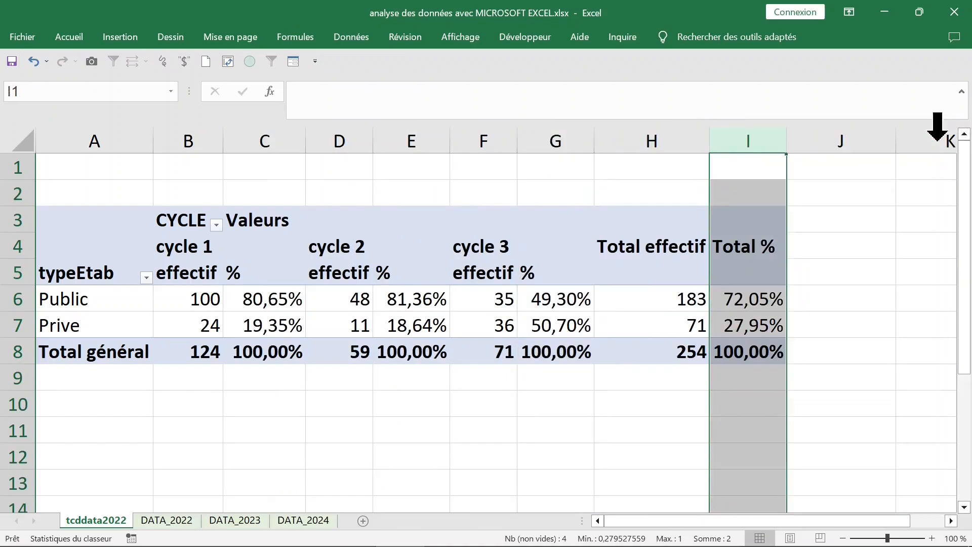
# - Display the field list, show the % value field as % du total de la ligne, and close the field list
pyautogui.click(215, 299)
pyautogui.moveTo(269, 299); pyautogui.dragTo(679, 296)
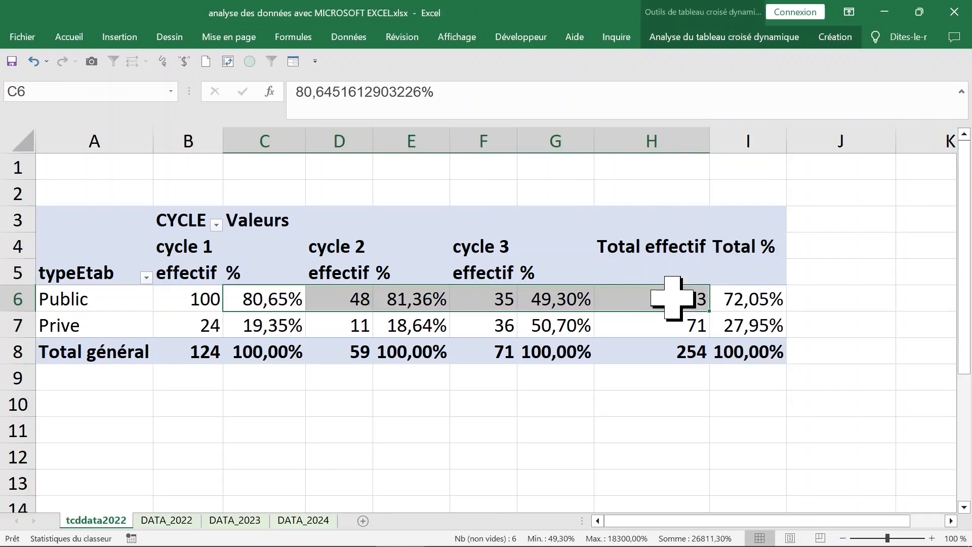
pyautogui.click(263, 296)
pyautogui.rightClick(264, 298)
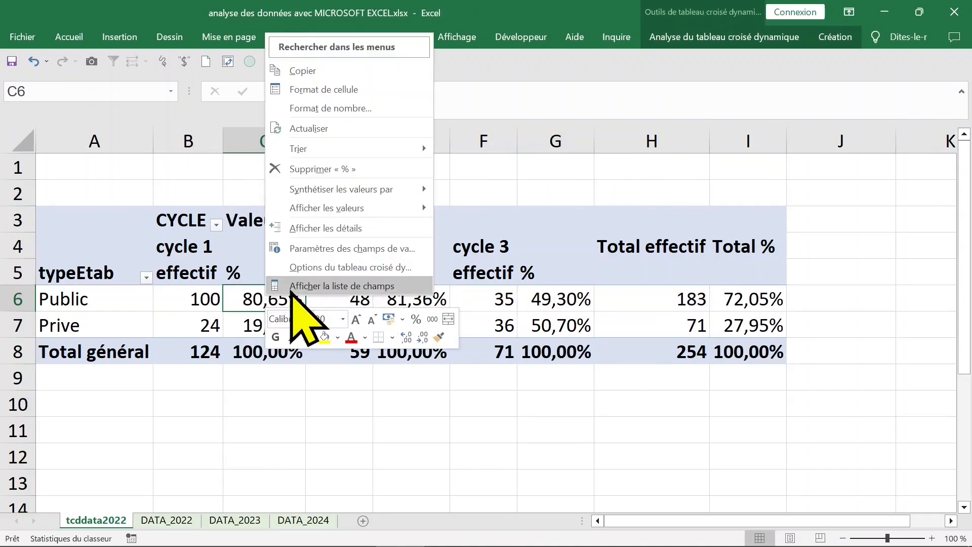
pyautogui.click(344, 285)
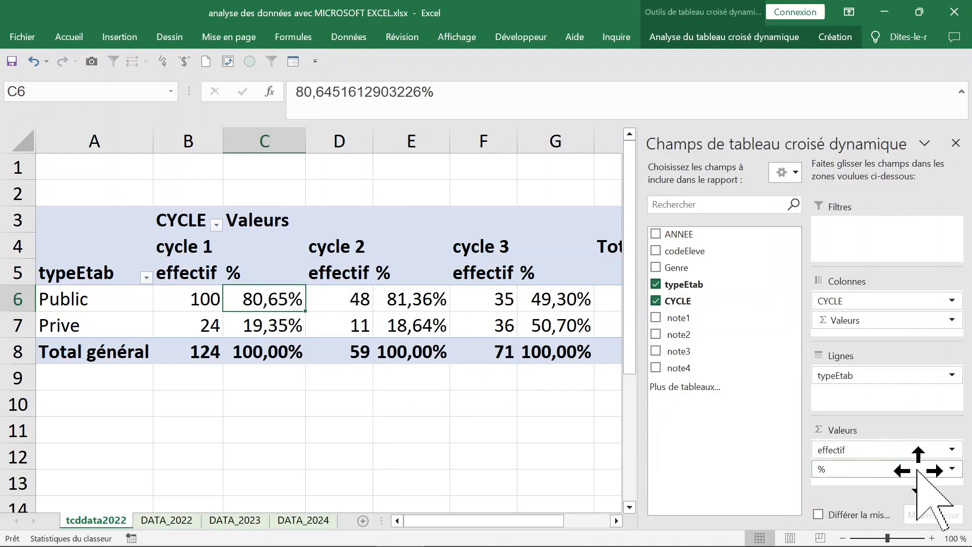
pyautogui.click(951, 469)
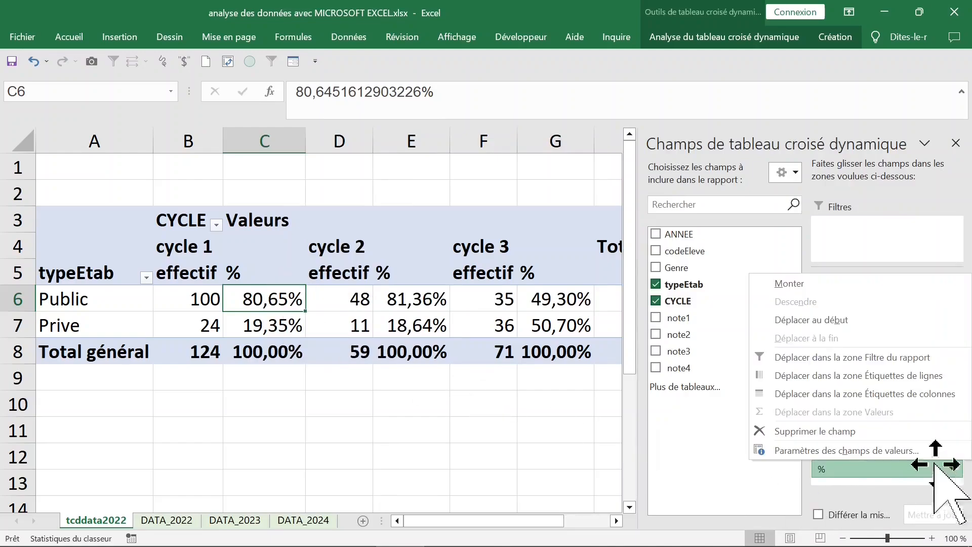
pyautogui.click(896, 510)
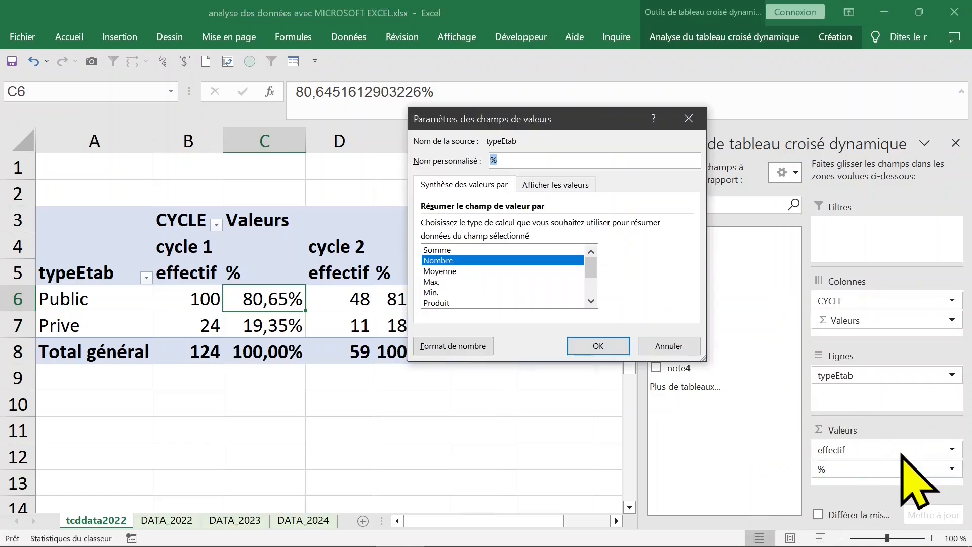
pyautogui.click(554, 184)
pyautogui.click(529, 225)
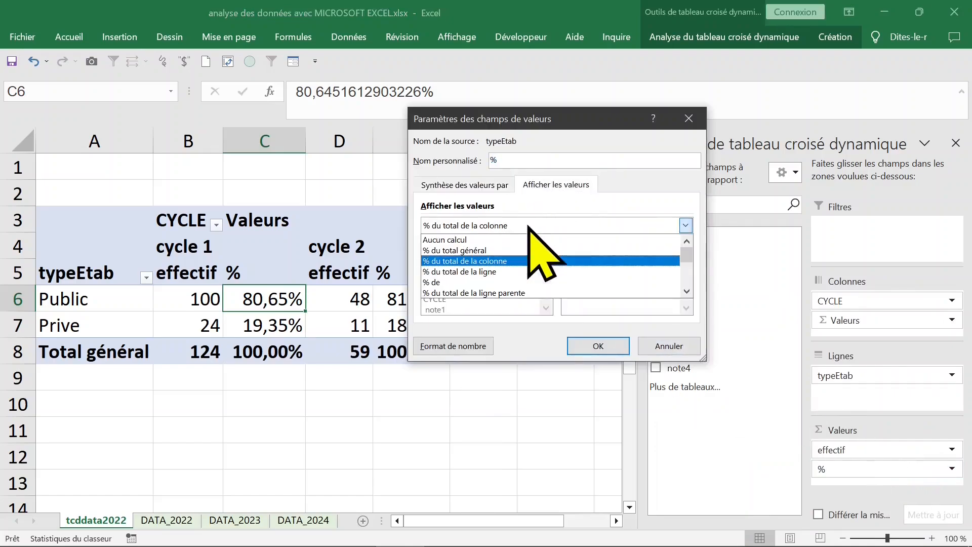
pyautogui.click(496, 272)
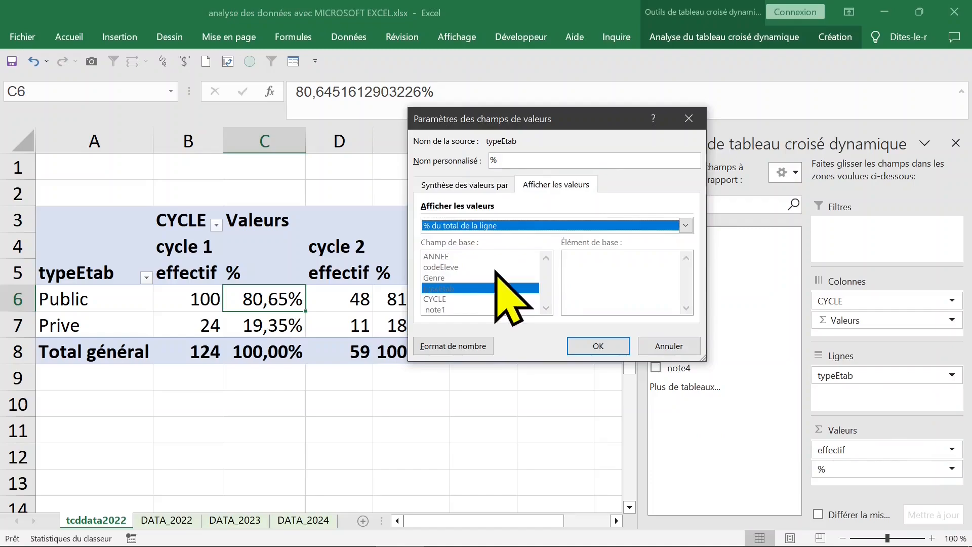
pyautogui.click(586, 346)
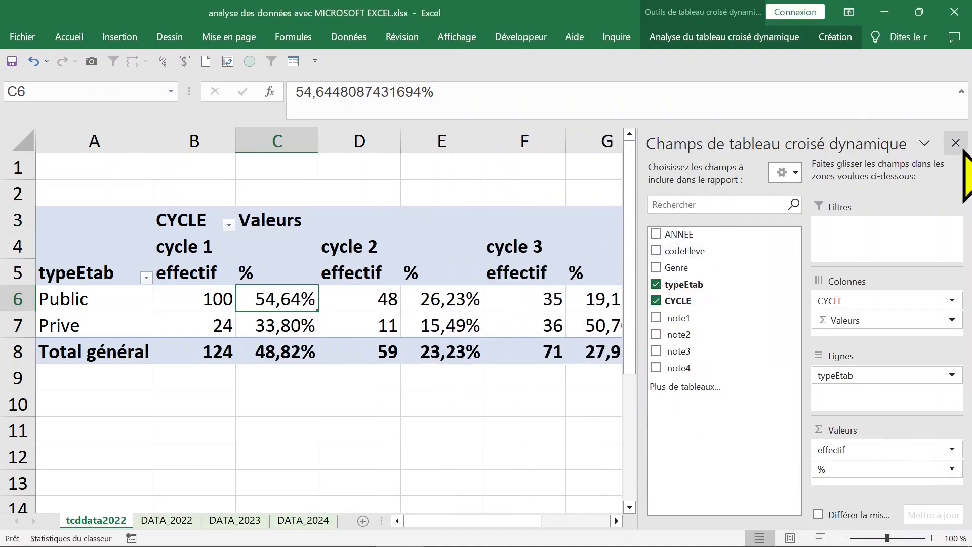
pyautogui.click(961, 147)
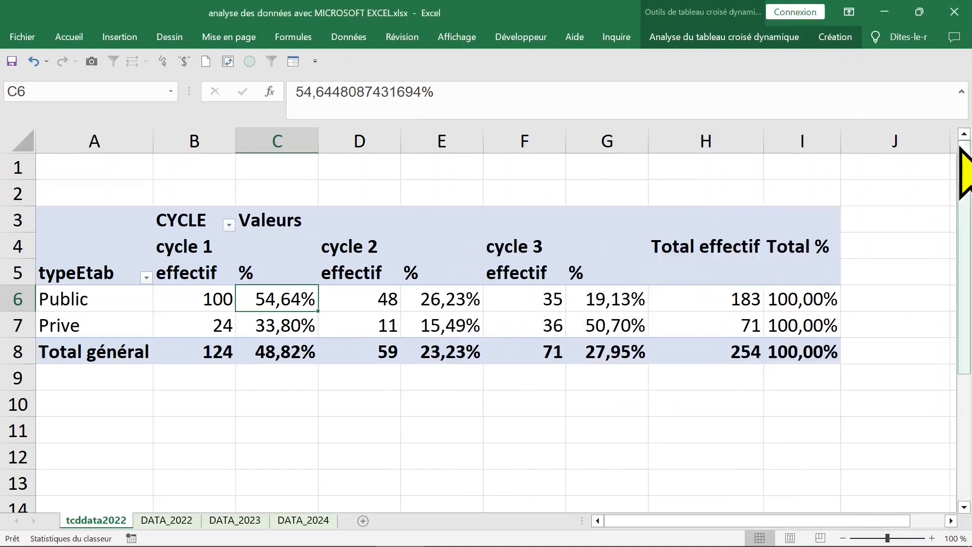
pyautogui.click(794, 296)
pyautogui.click(28, 302)
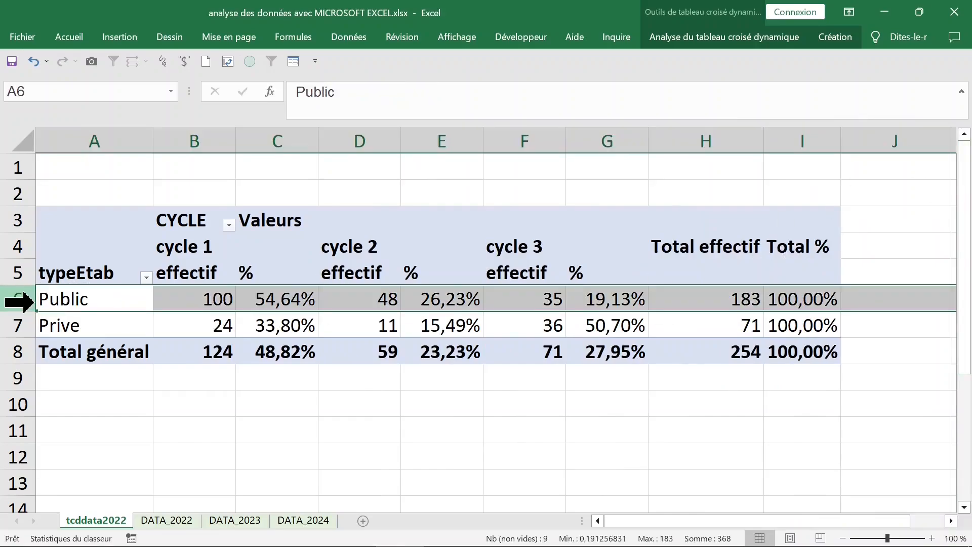
pyautogui.click(22, 327)
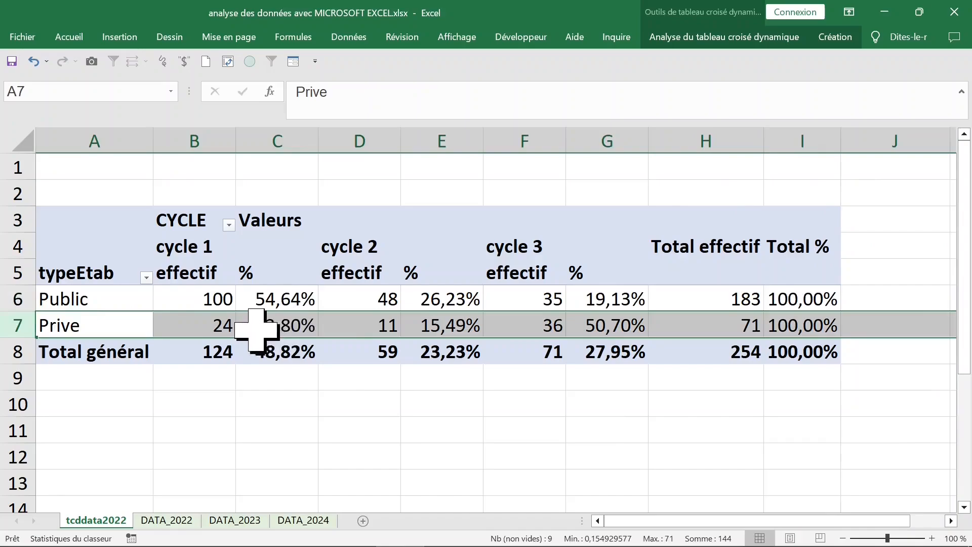
pyautogui.click(283, 324)
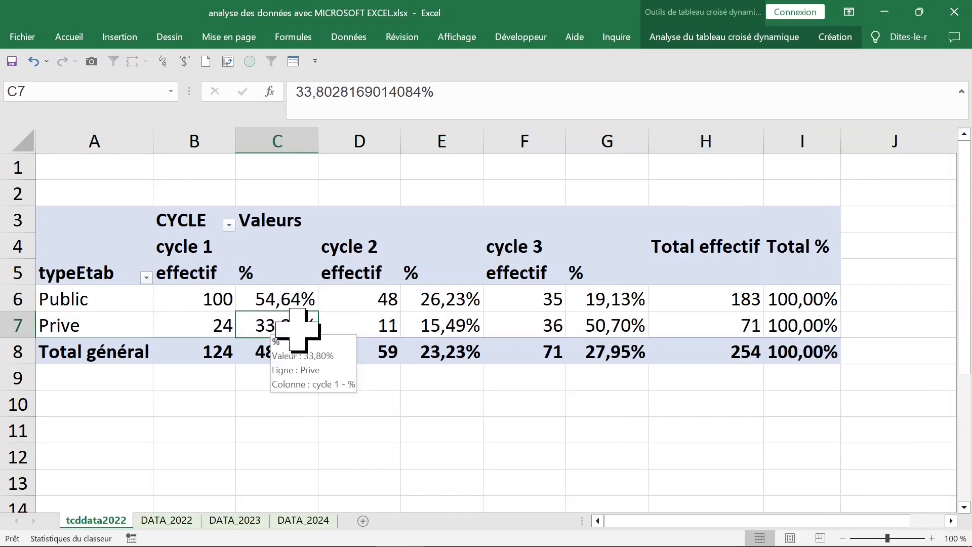
# - Fill the cycle 1 heading and its effectif and % values with yellow
pyautogui.click(192, 237)
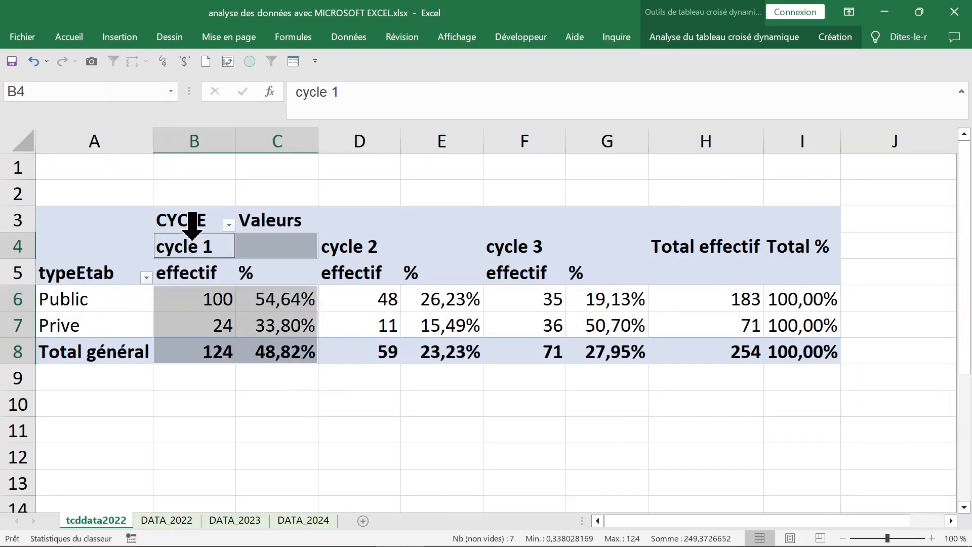
pyautogui.click(71, 37)
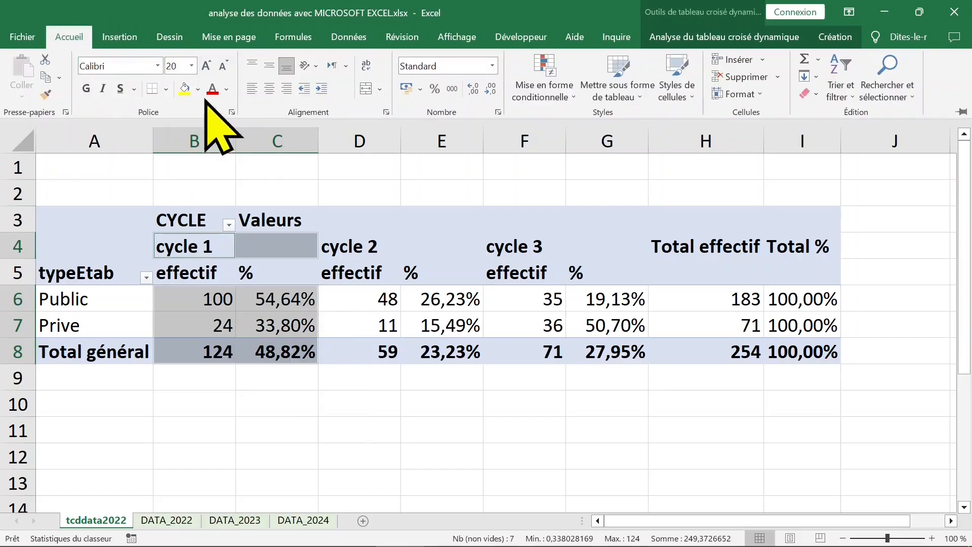
pyautogui.click(386, 268)
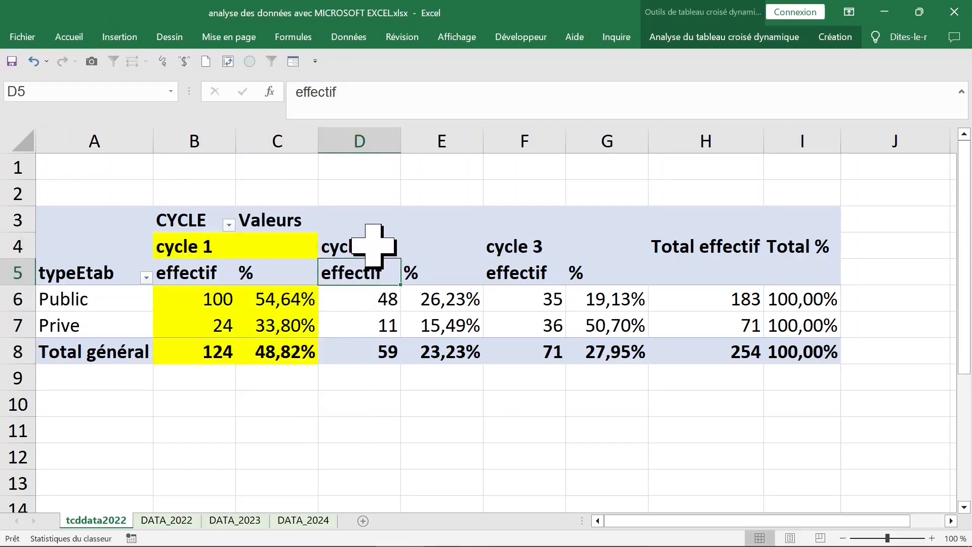
# - Fill the cycle 2 heading and its effectif and % values with light green
pyautogui.click(373, 228)
pyautogui.click(71, 36)
pyautogui.click(198, 89)
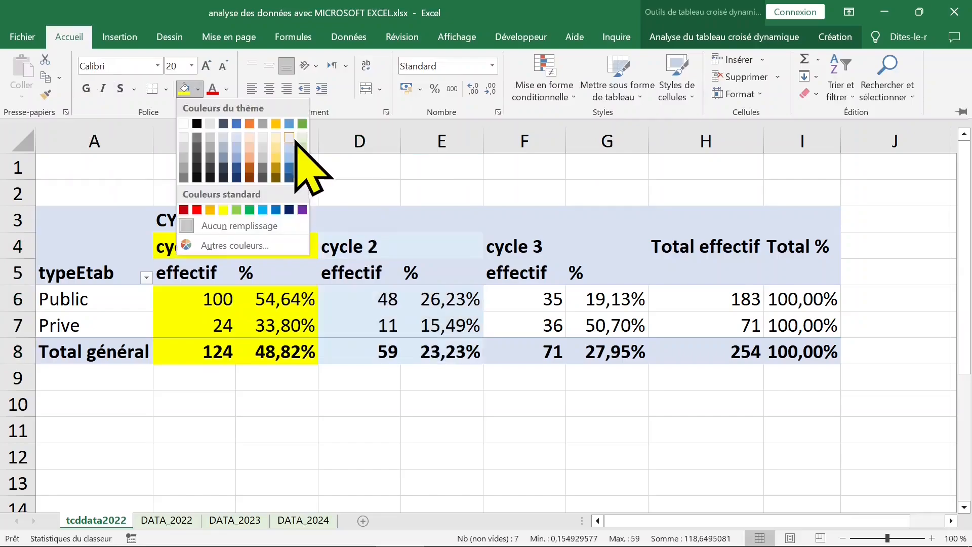
pyautogui.click(302, 137)
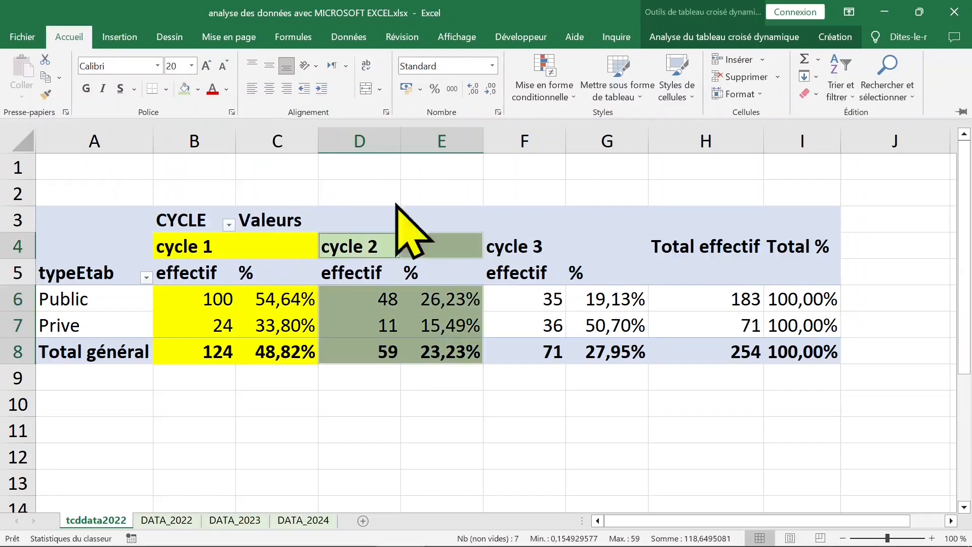
# - Select the whole cycle 3 item of the pivot table and fill its heading and values with light blue
pyautogui.click(537, 263)
pyautogui.click(523, 238)
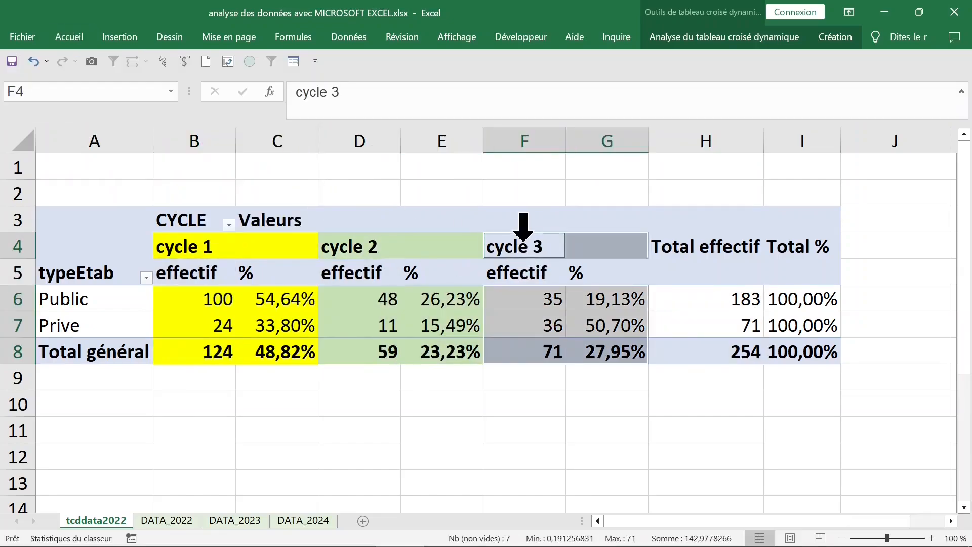
pyautogui.click(430, 246)
pyautogui.moveTo(533, 245); pyautogui.dragTo(624, 349)
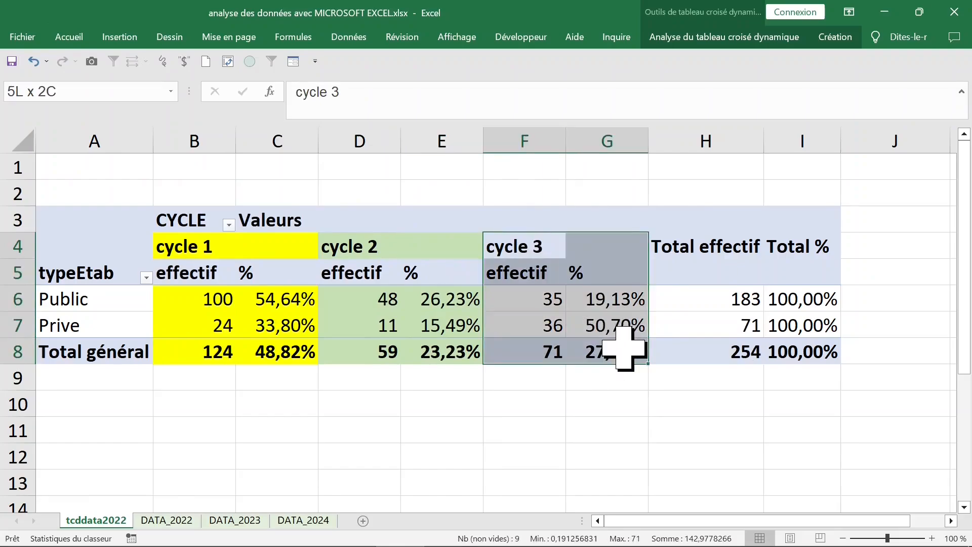
pyautogui.click(618, 271)
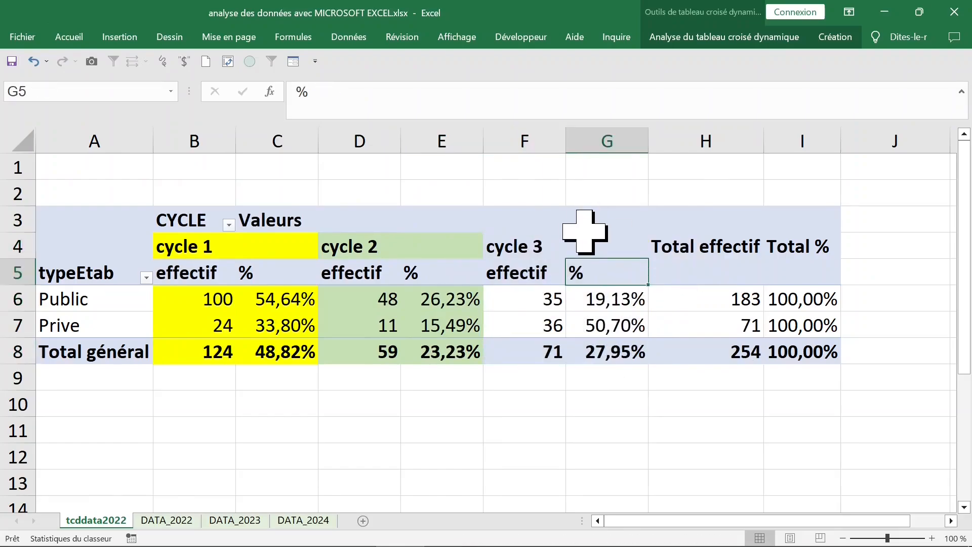
pyautogui.click(524, 227)
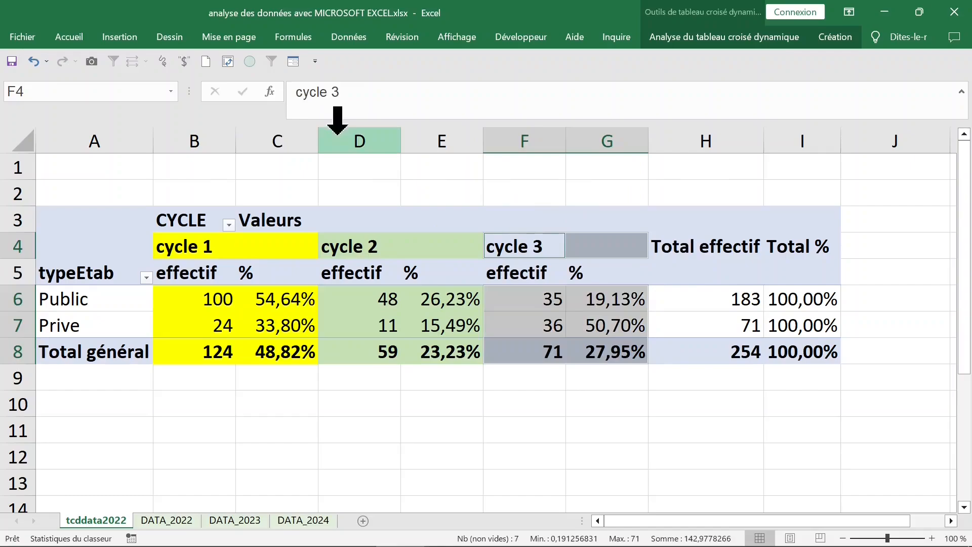
pyautogui.click(81, 37)
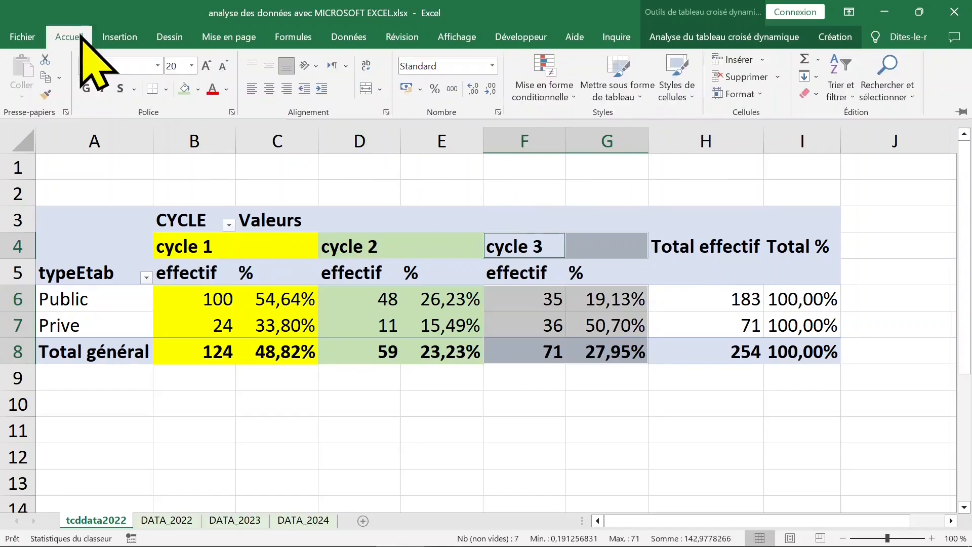
pyautogui.click(198, 89)
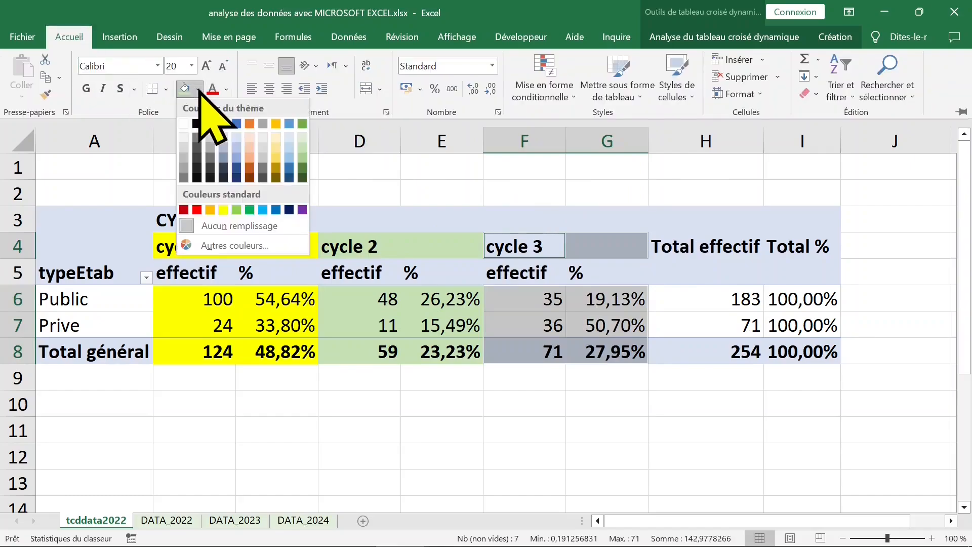
pyautogui.click(288, 157)
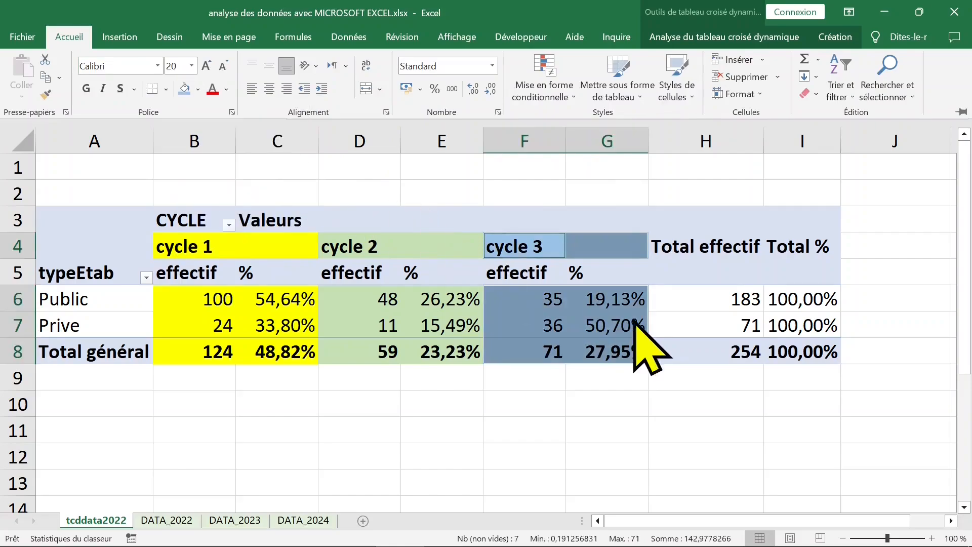
pyautogui.click(510, 304)
# - Display the field list, move CYCLE from Colonnes to Lignes below typeEtab, and close the field list
pyautogui.click(413, 302)
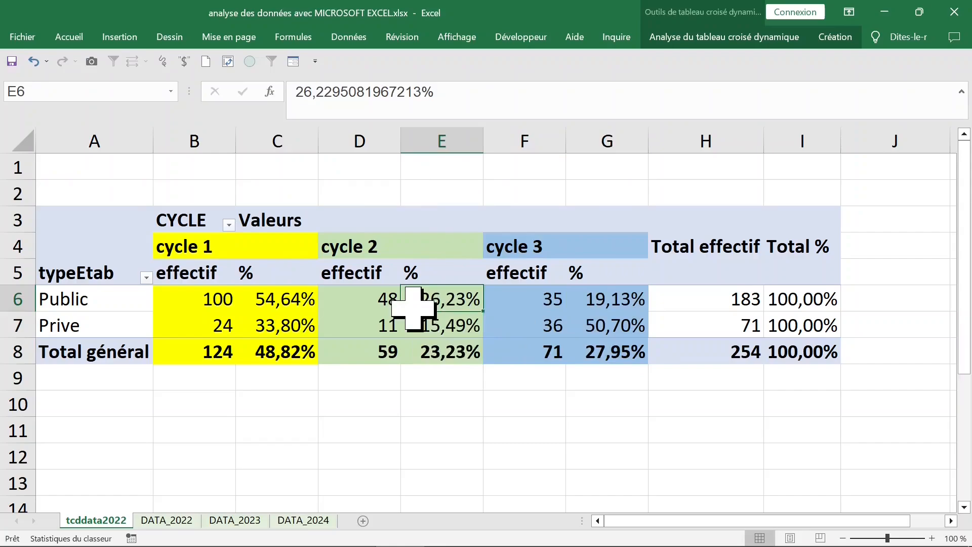
pyautogui.moveTo(413, 307)
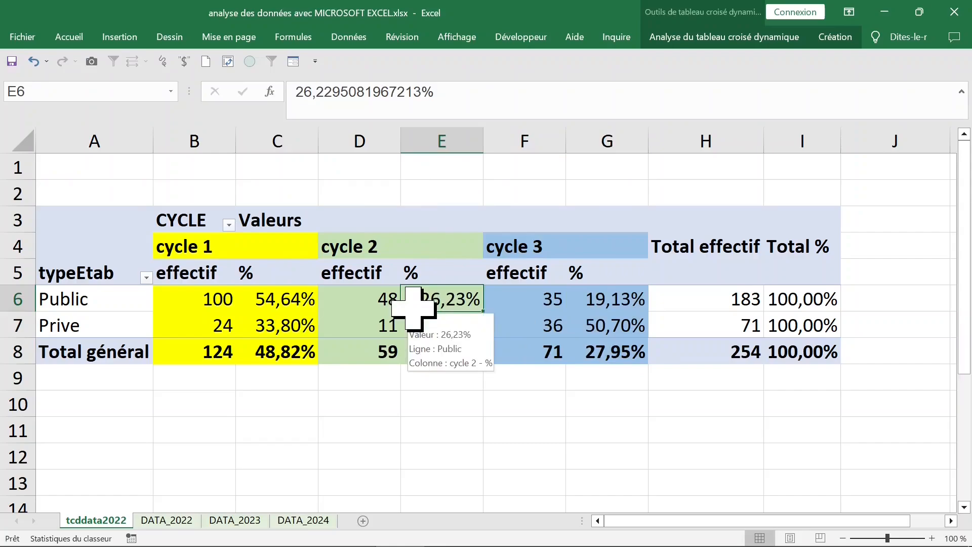
pyautogui.click(388, 299)
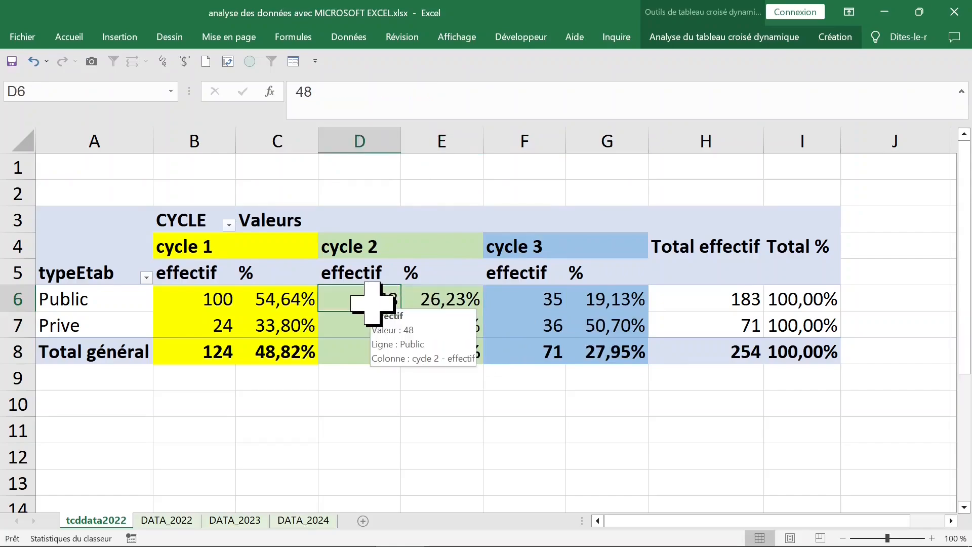
pyautogui.rightClick(373, 303)
pyautogui.click(386, 293)
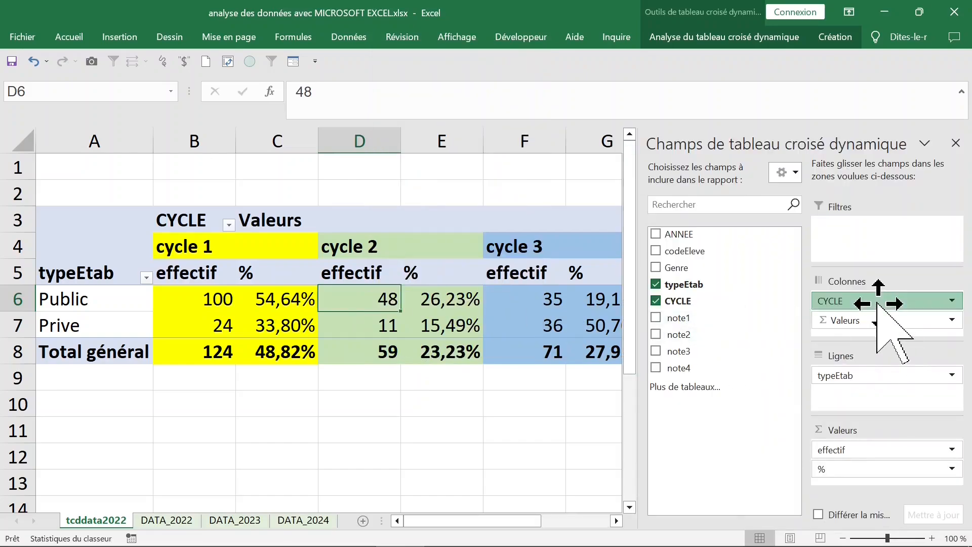
pyautogui.moveTo(878, 303); pyautogui.dragTo(877, 389)
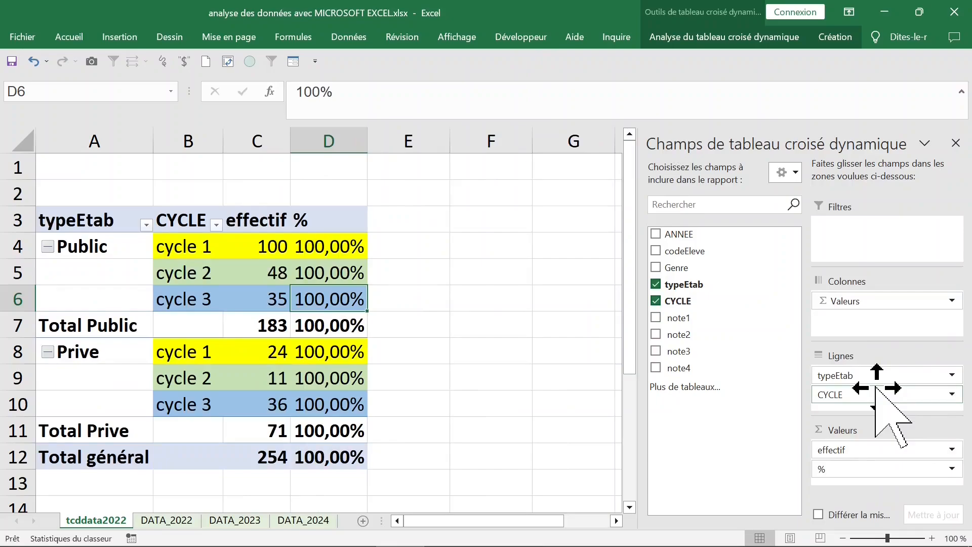
pyautogui.click(955, 144)
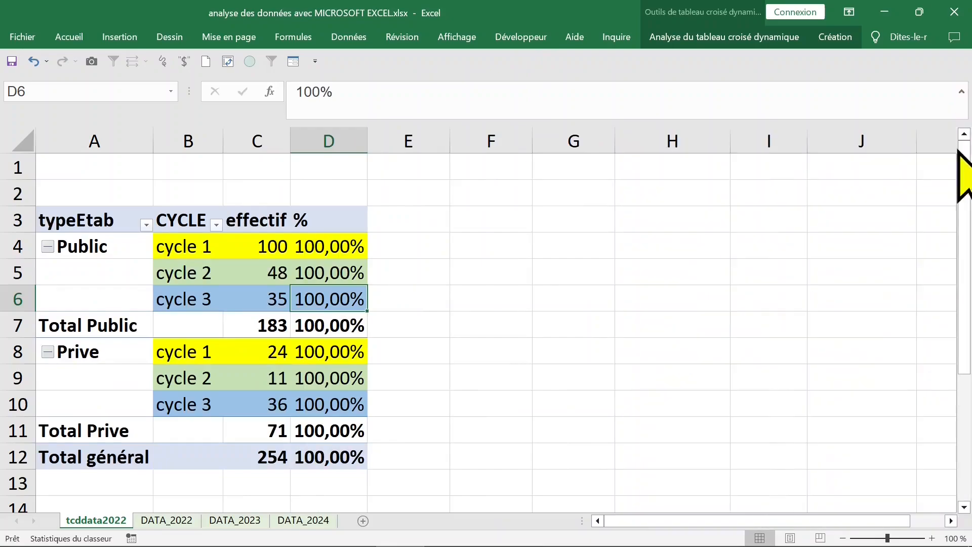
# - Examine the cycle rows and the empty typeEtab cells below the Public and Prive labels in the pivot table
pyautogui.click(321, 247)
pyautogui.click(228, 277)
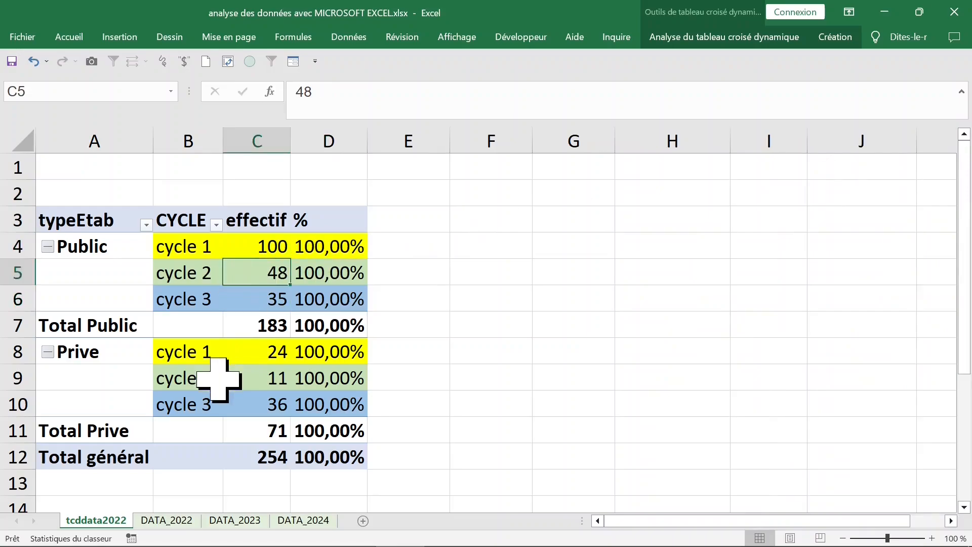
pyautogui.click(167, 365)
pyautogui.click(104, 353)
pyautogui.click(89, 279)
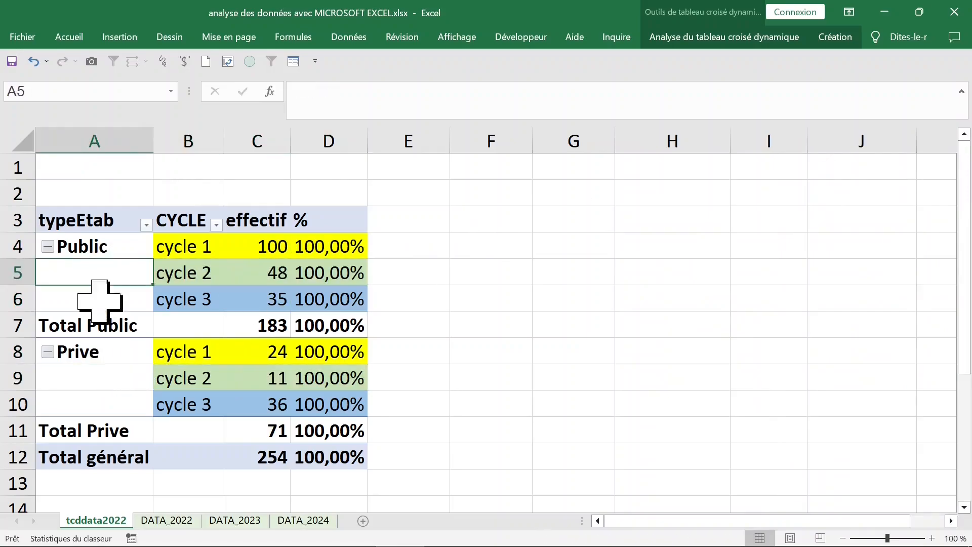
pyautogui.click(97, 404)
pyautogui.click(102, 279)
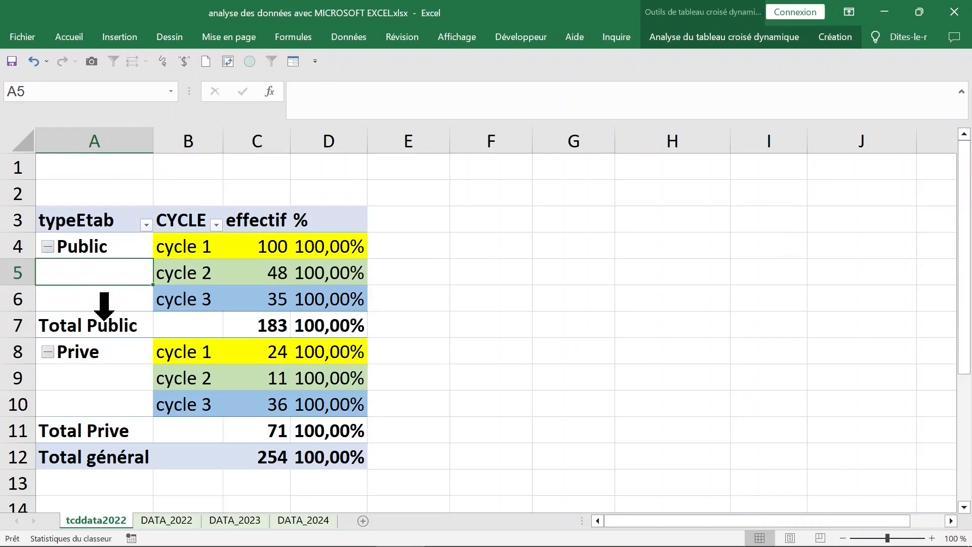
pyautogui.click(68, 247)
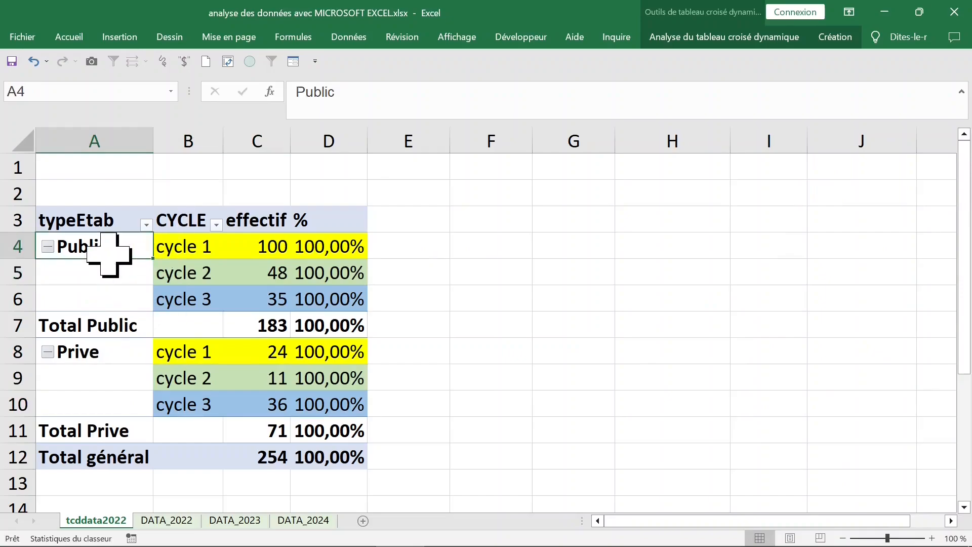
pyautogui.click(334, 247)
pyautogui.click(192, 248)
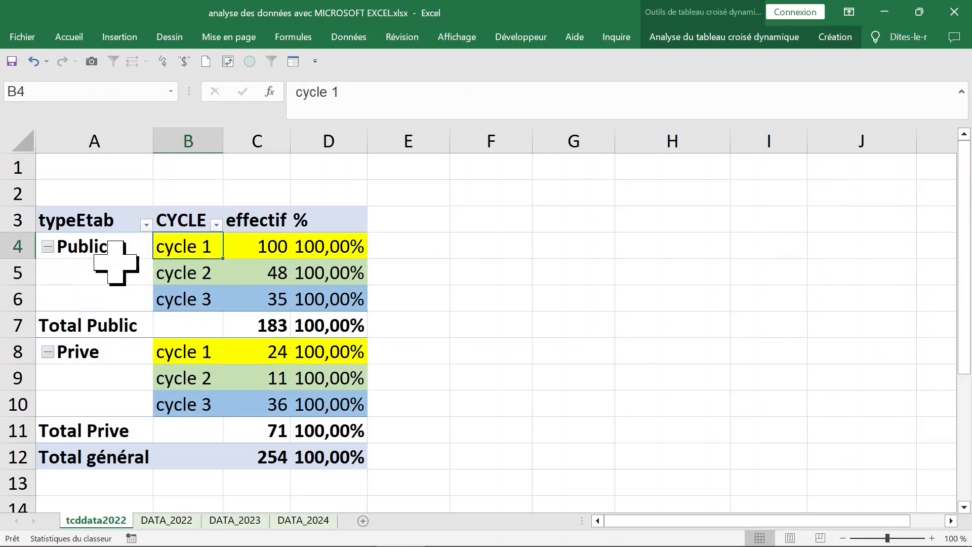
# - Set the pivot table's report layout to repeat all item labels on every cycle row
pyautogui.moveTo(120, 269)
pyautogui.mouseDown()
pyautogui.moveTo(119, 304)
pyautogui.moveTo(119, 268)
pyautogui.moveTo(111, 298)
pyautogui.moveTo(108, 256)
pyautogui.mouseUp()
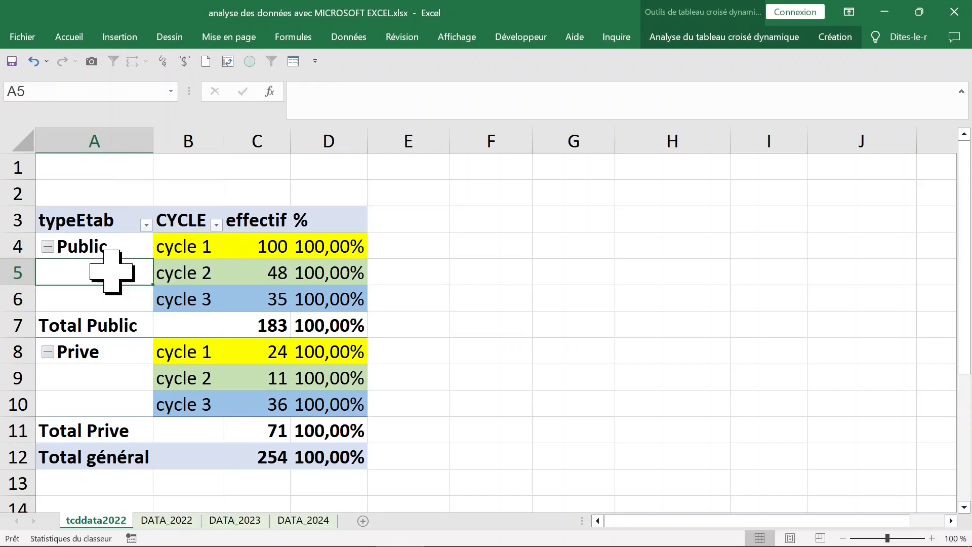
pyautogui.click(837, 36)
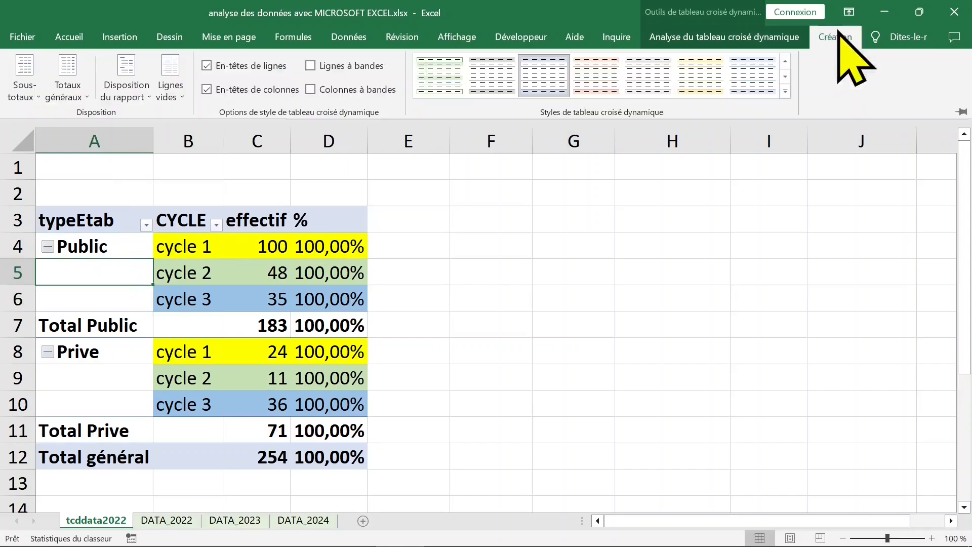
pyautogui.click(132, 94)
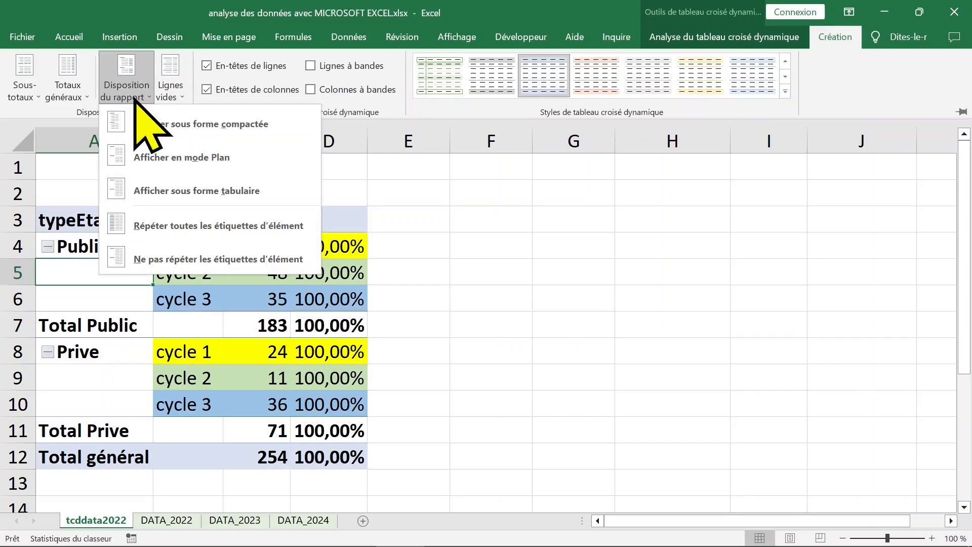
pyautogui.click(181, 225)
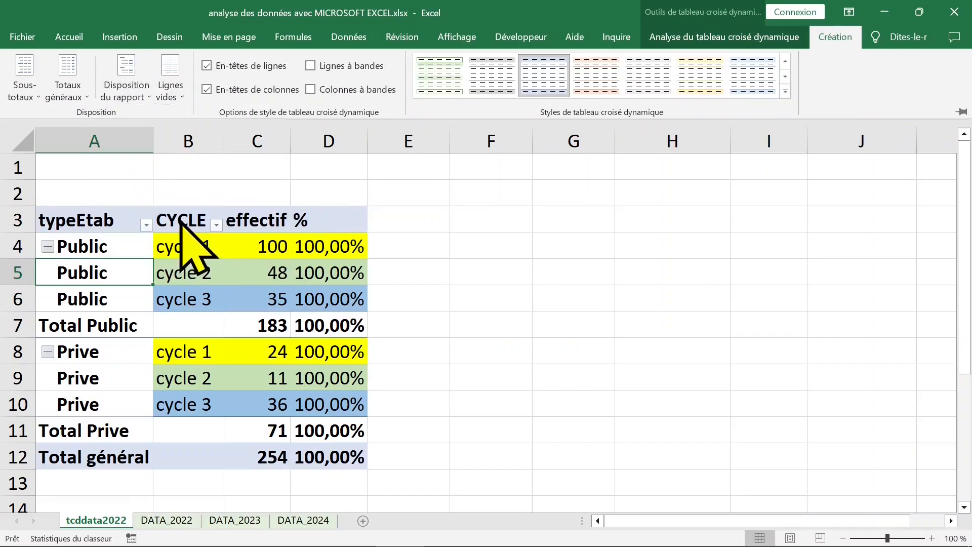
pyautogui.click(382, 262)
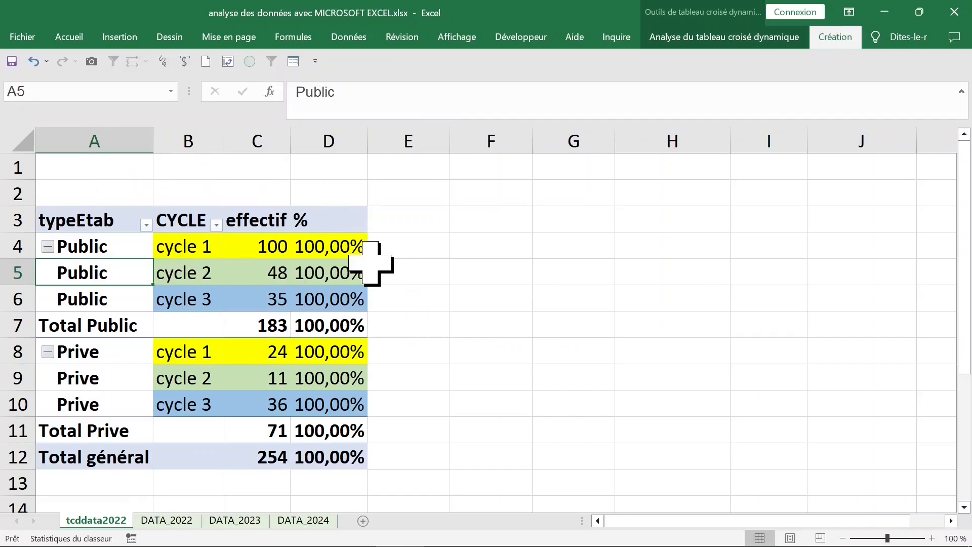
# - Remove the % value field from the pivot table
pyautogui.click(346, 264)
pyautogui.click(343, 233)
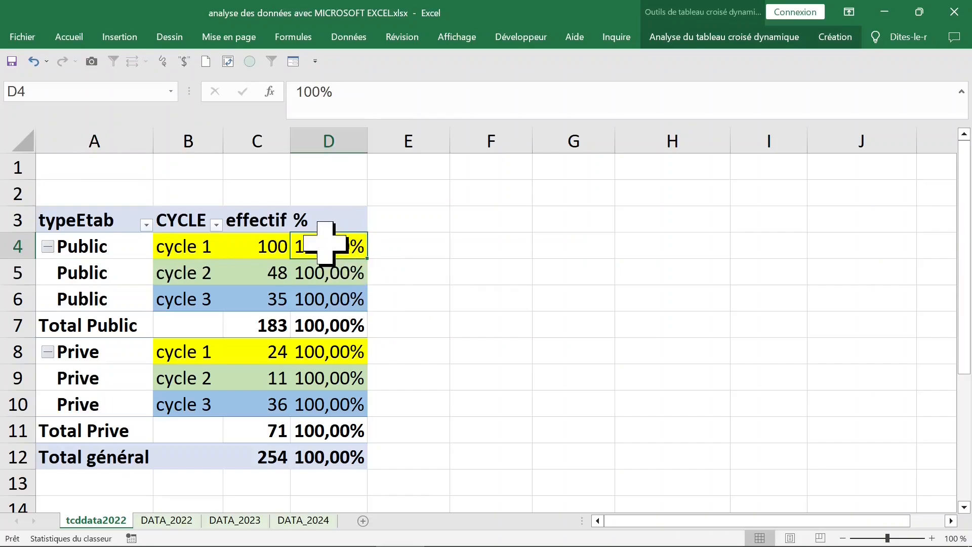
pyautogui.rightClick(325, 245)
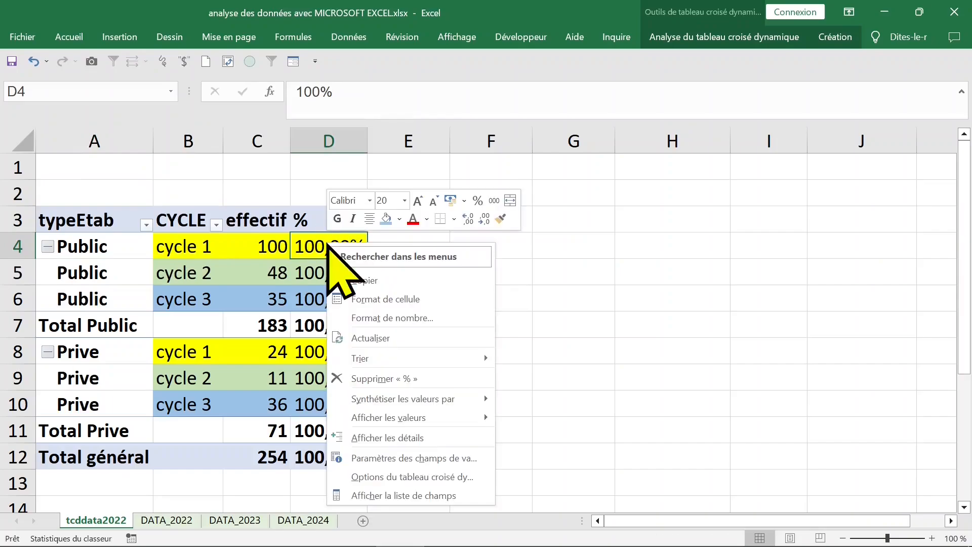
pyautogui.click(411, 378)
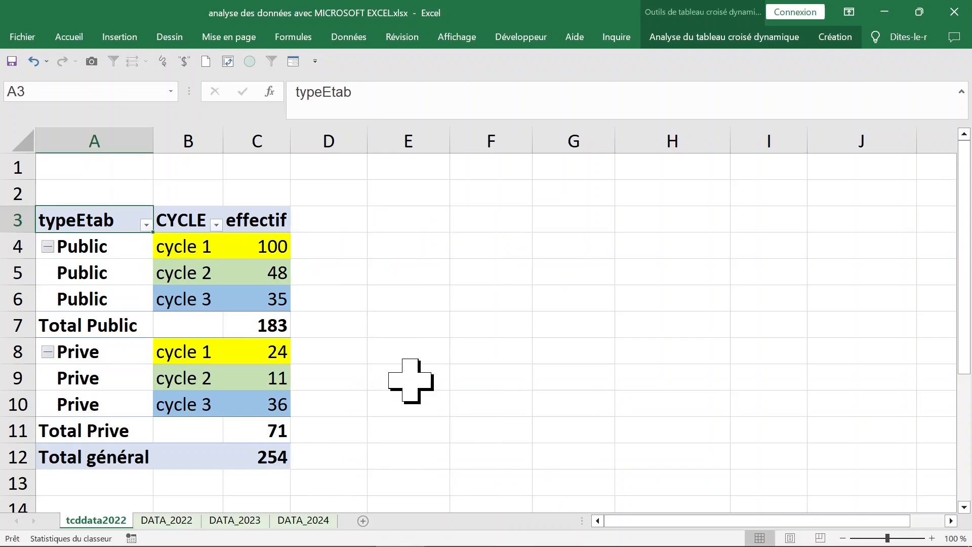
# - Review the pivot table's rows, and check the typeEtab, CYCLE and Genre columns of the source data on the DATA_2022 sheet
pyautogui.click(117, 270)
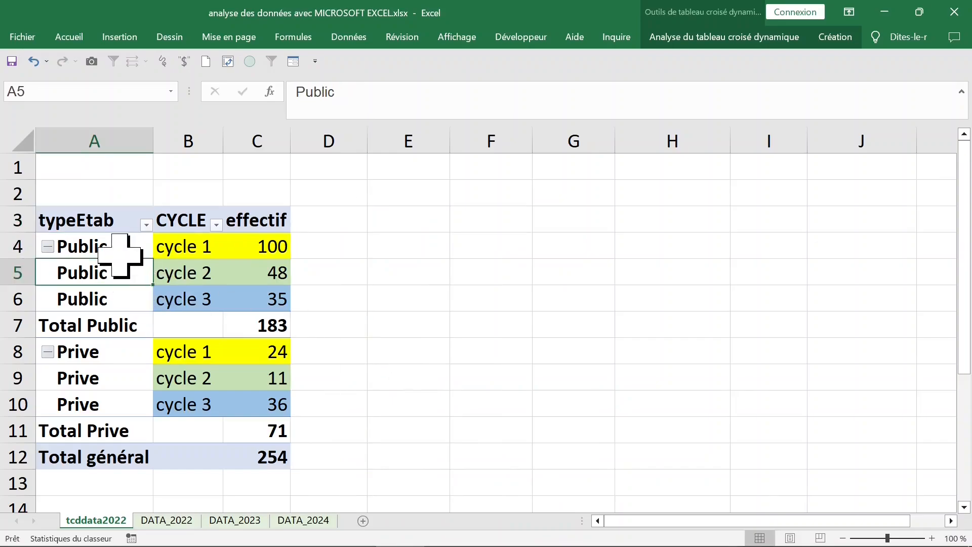
pyautogui.click(227, 293)
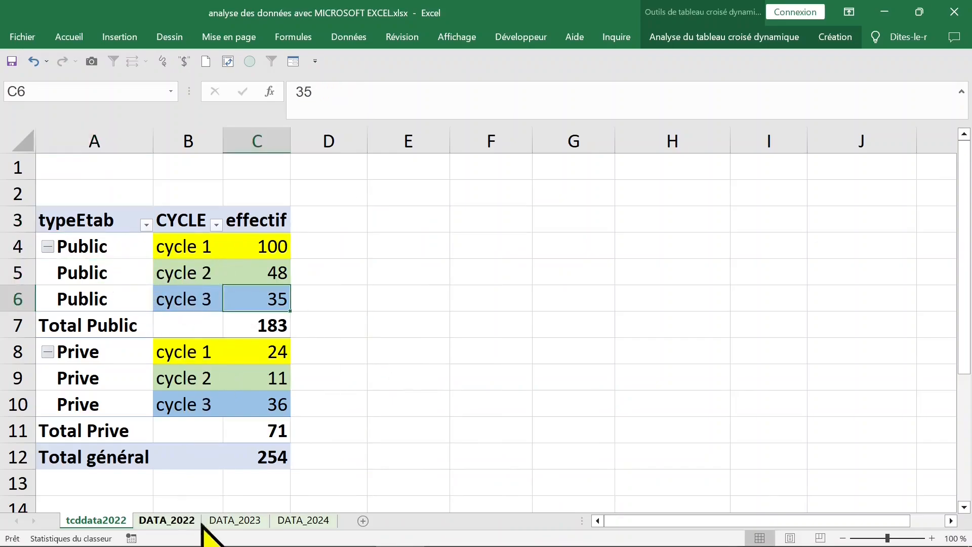
pyautogui.click(171, 524)
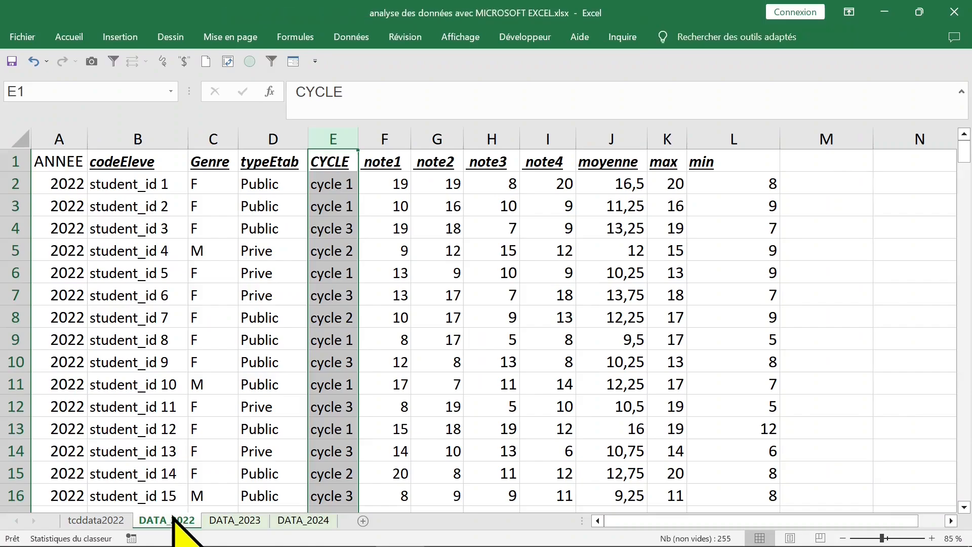
pyautogui.click(327, 226)
pyautogui.click(267, 138)
pyautogui.click(327, 185)
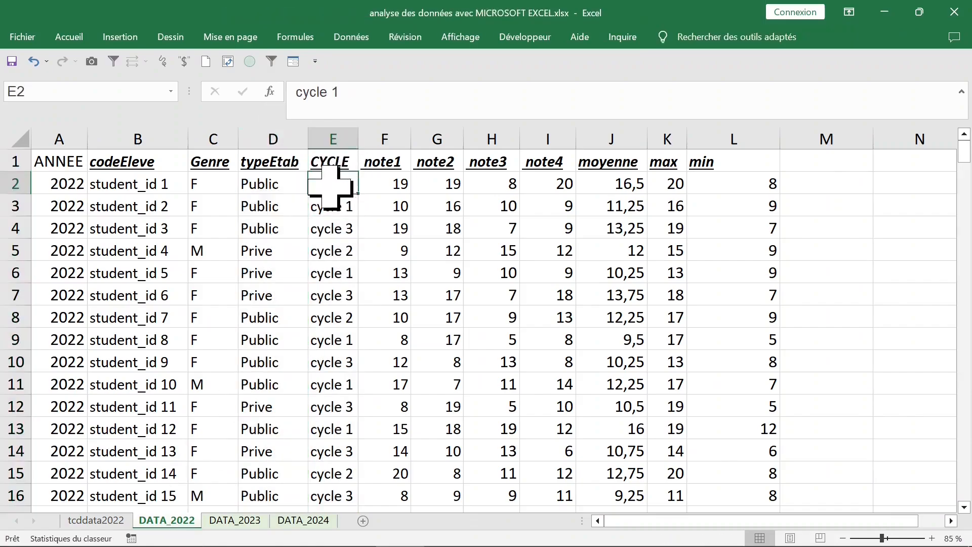
pyautogui.click(212, 202)
pyautogui.click(218, 182)
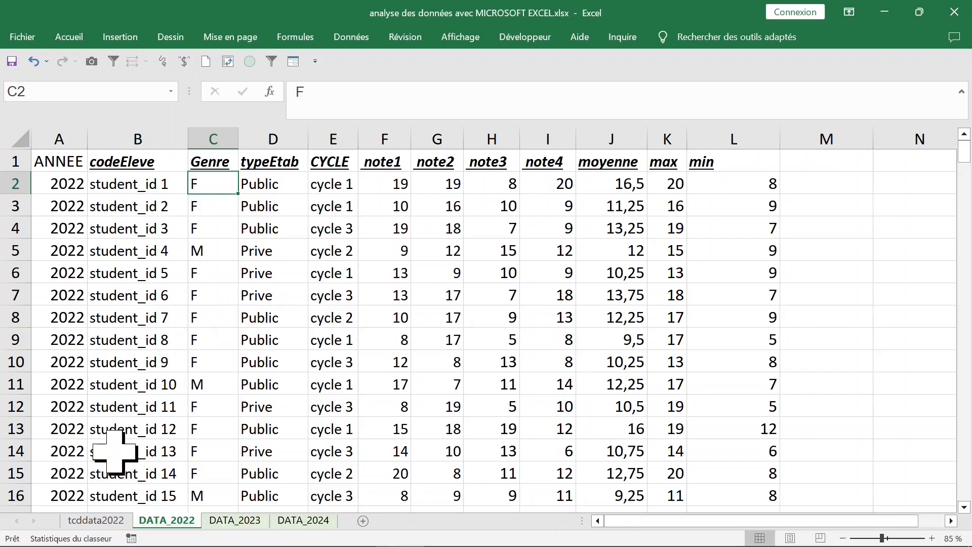
# - Return to the tcddata2022 sheet, display the pivot field list and remove effectif from Valeurs
pyautogui.click(102, 521)
pyautogui.click(202, 275)
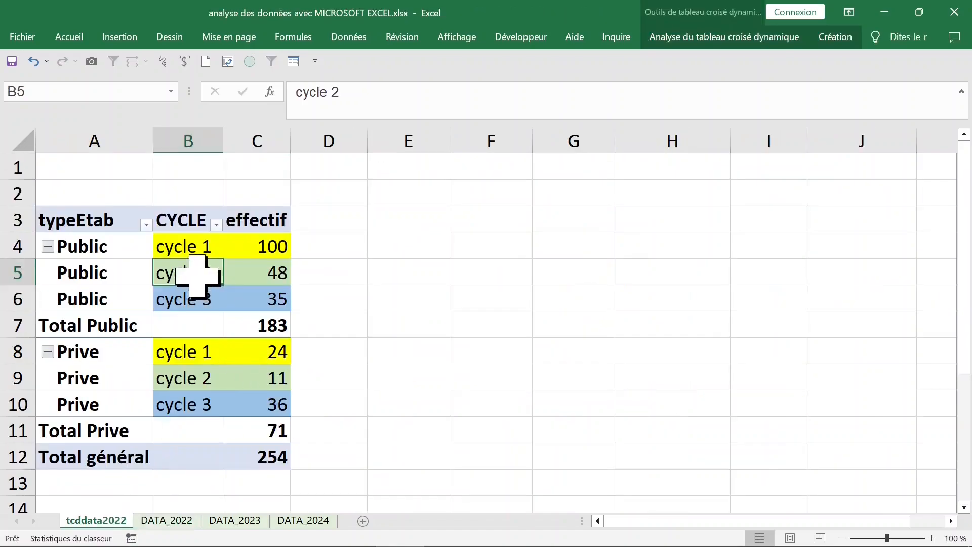
pyautogui.rightClick(196, 272)
pyautogui.click(253, 535)
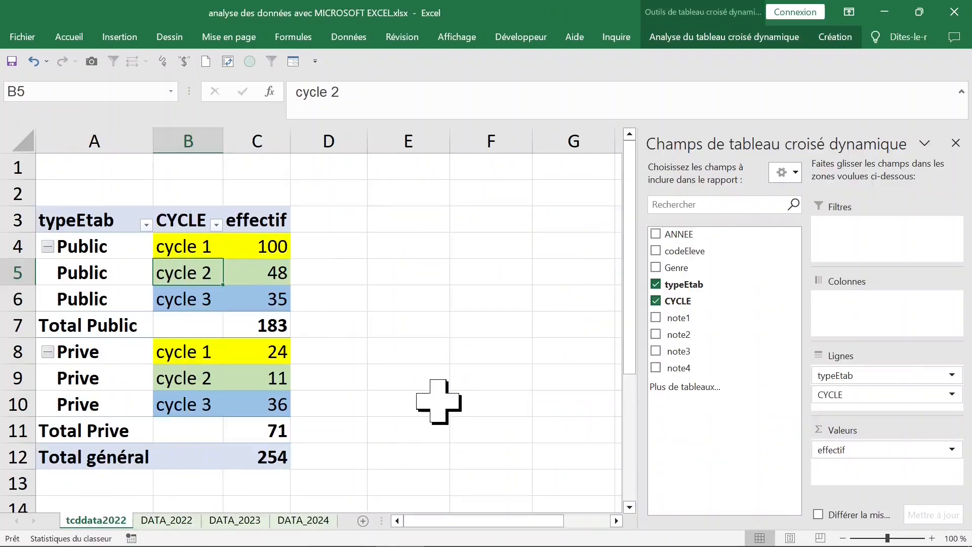
pyautogui.moveTo(860, 450); pyautogui.dragTo(748, 475)
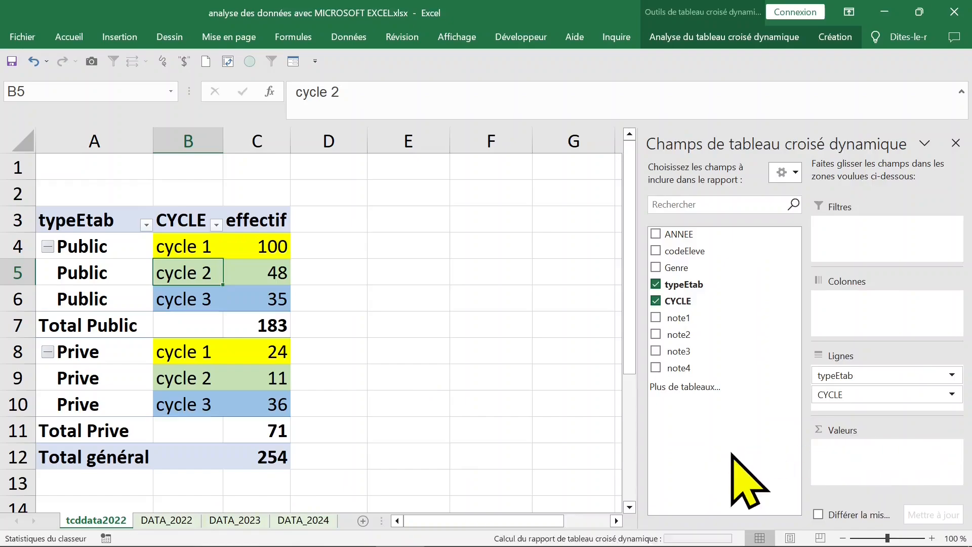
# - Add Genre to Colonnes and CYCLE to Valeurs as a count, and close the field list
pyautogui.click(656, 268)
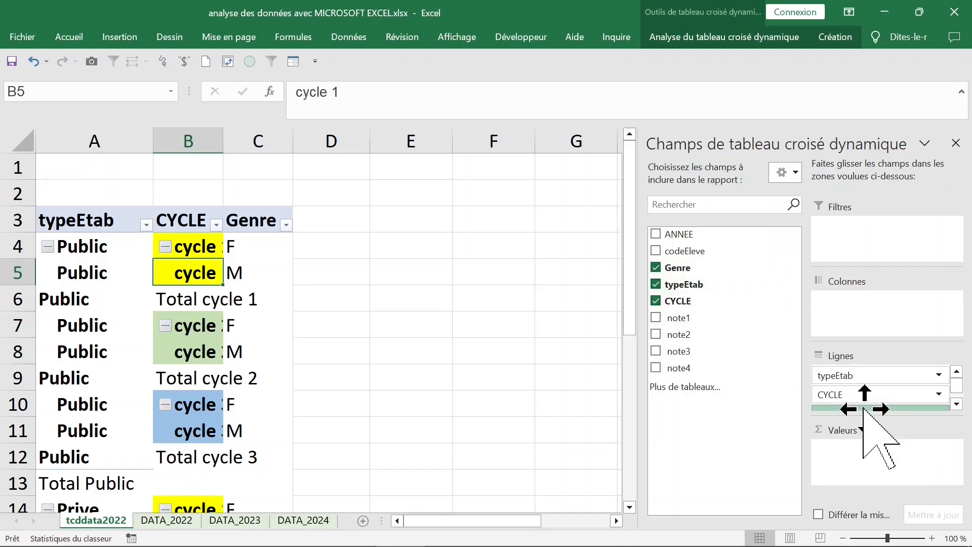
pyautogui.moveTo(864, 409); pyautogui.dragTo(865, 313)
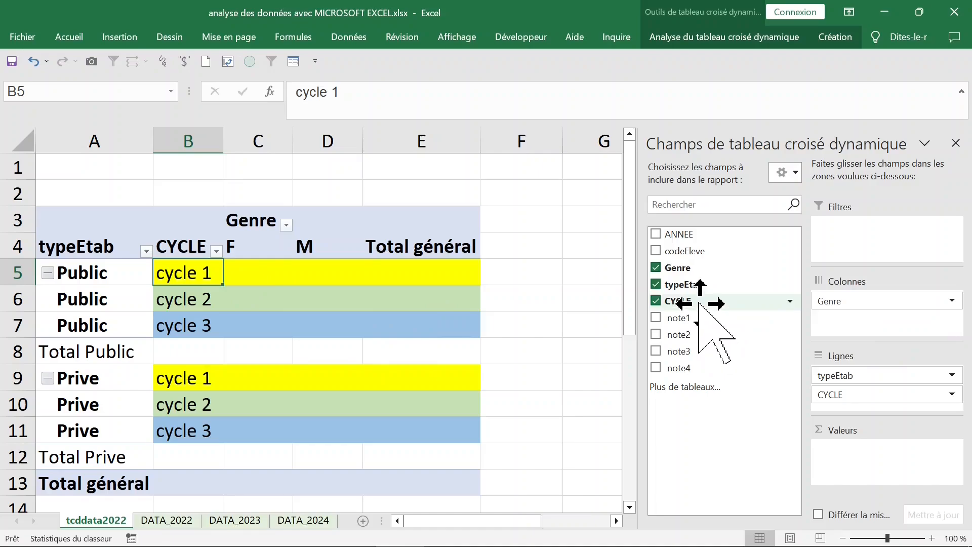
pyautogui.moveTo(700, 302); pyautogui.dragTo(845, 449)
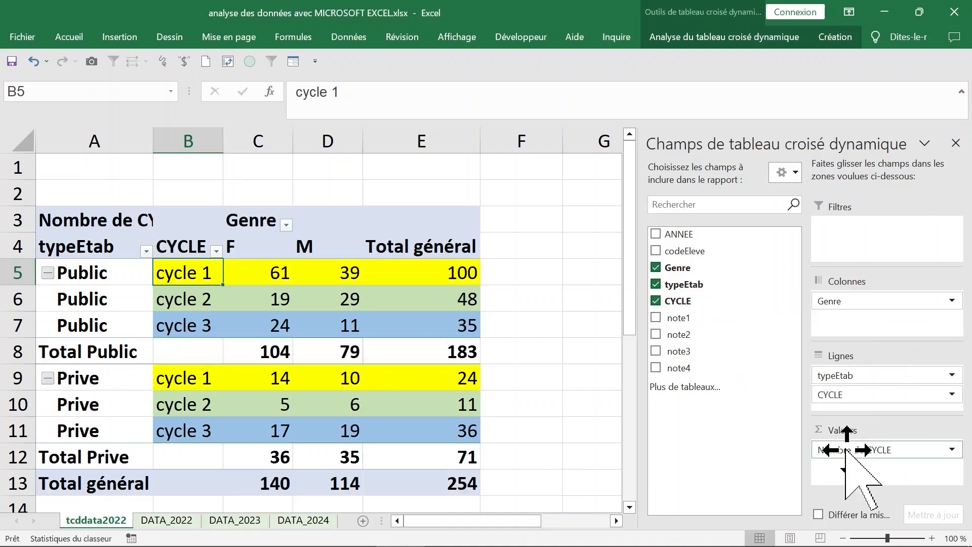
pyautogui.click(961, 150)
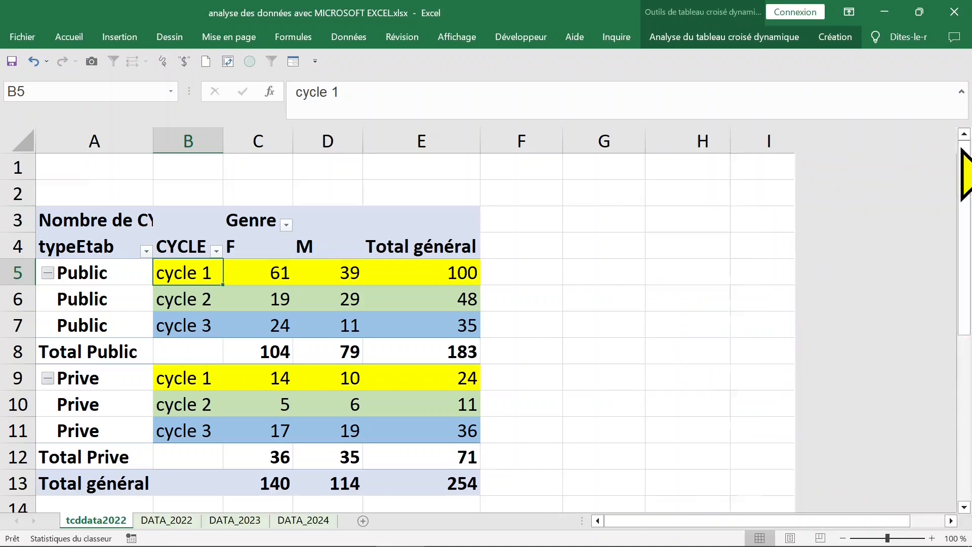
pyautogui.click(85, 276)
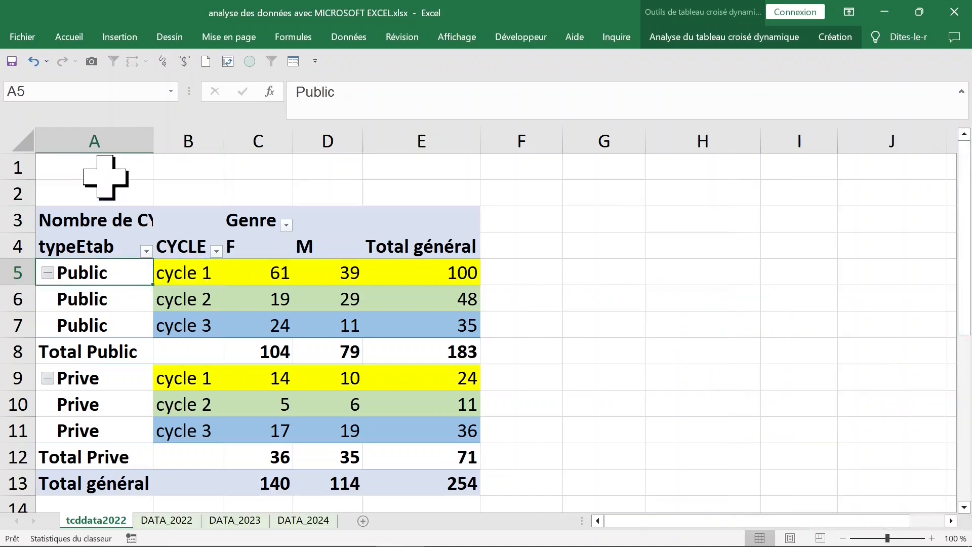
pyautogui.click(91, 132)
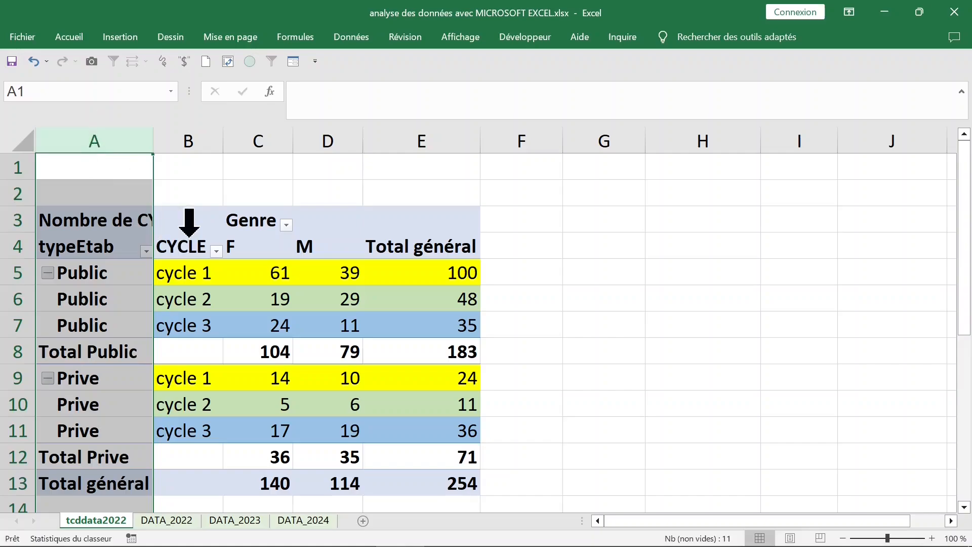
pyautogui.click(188, 233)
pyautogui.click(248, 268)
pyautogui.click(180, 252)
pyautogui.click(186, 312)
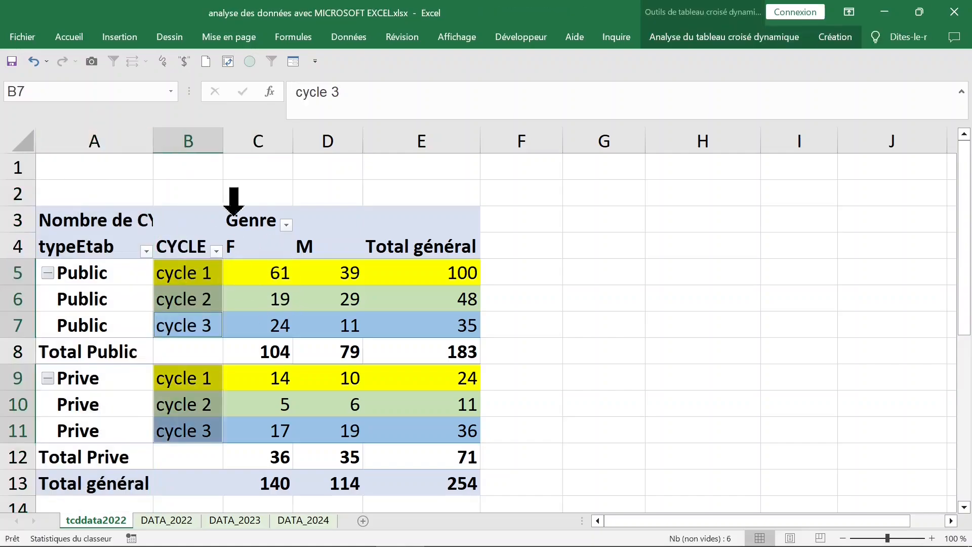
# - Widen column B slightly to give the CYCLE heading and its filter arrow more room
pyautogui.moveTo(228, 145); pyautogui.dragTo(248, 147)
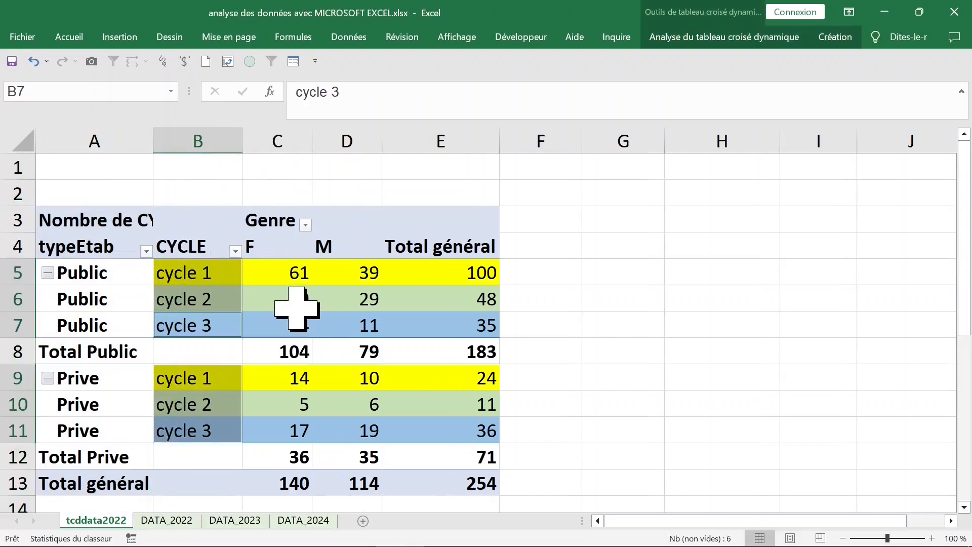
pyautogui.click(279, 293)
pyautogui.click(213, 272)
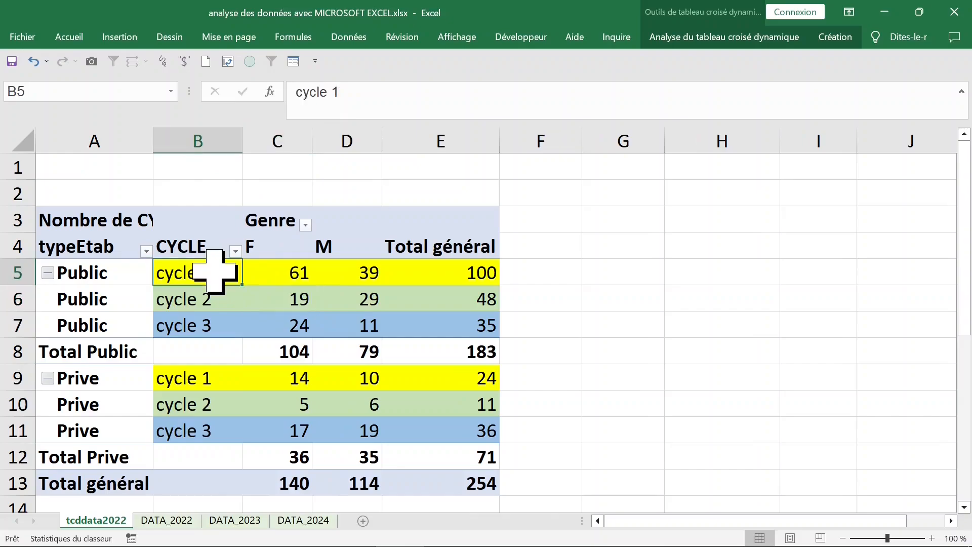
# - Filter the CYCLE field of the pivot table to show only cycle 1
pyautogui.click(238, 253)
pyautogui.click(65, 379)
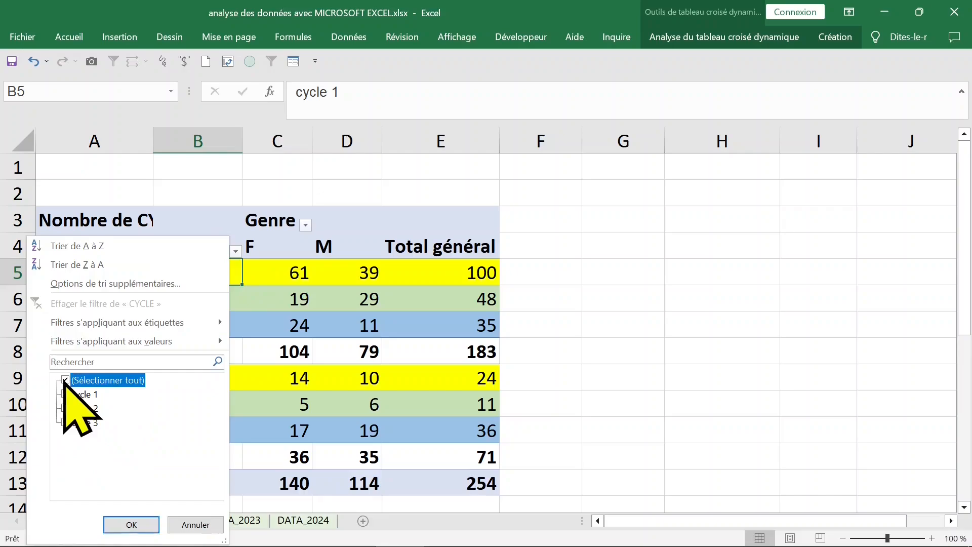
pyautogui.click(66, 394)
pyautogui.click(130, 526)
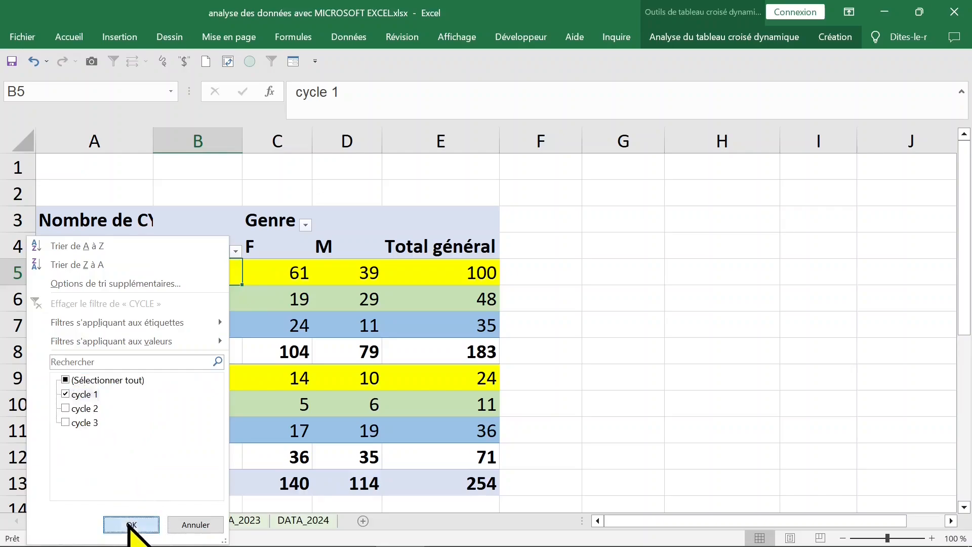
# - Add cycle 2 to the CYCLE filter of the pivot table alongside cycle 1
pyautogui.click(216, 251)
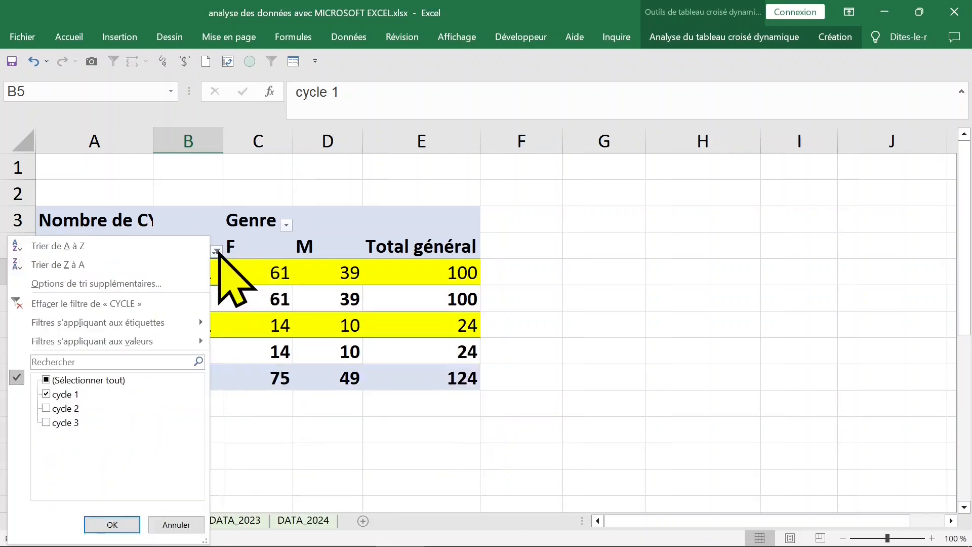
pyautogui.click(47, 408)
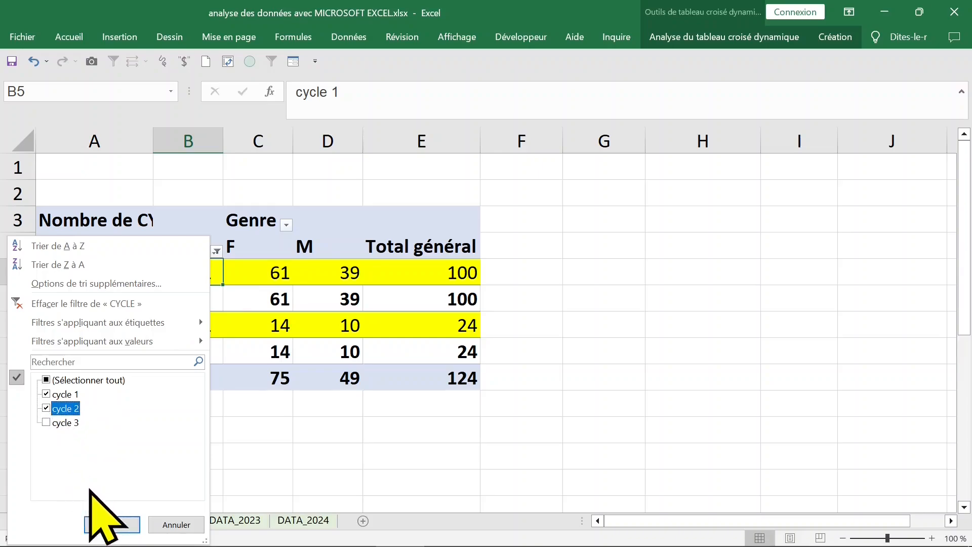
pyautogui.click(112, 525)
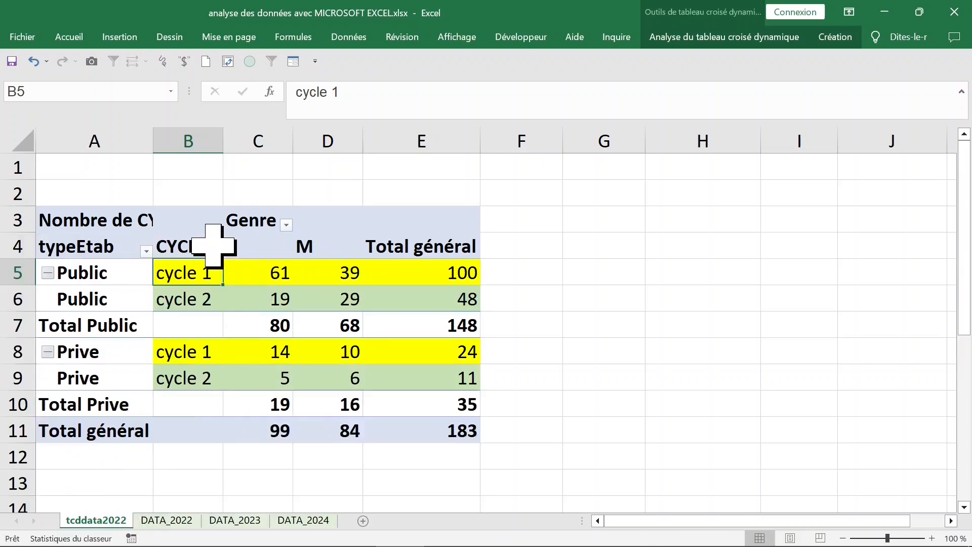
# - Select all values in the CYCLE filter of the pivot table so that cycle 3 is included again
pyautogui.click(213, 245)
pyautogui.click(216, 250)
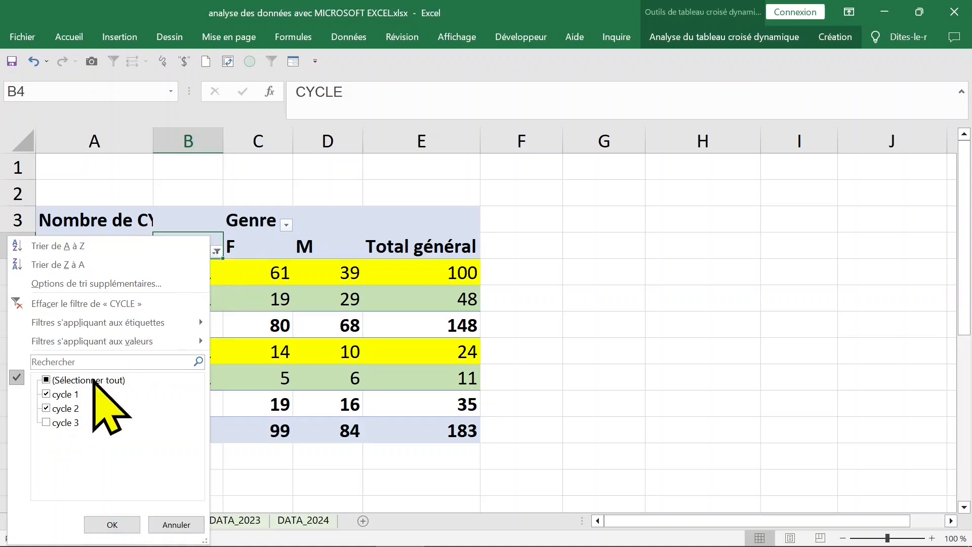
pyautogui.click(47, 379)
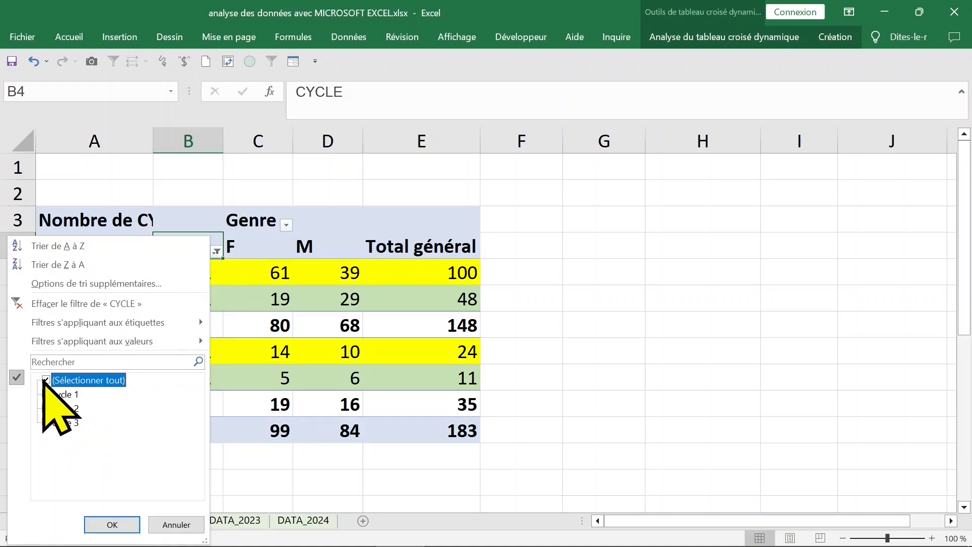
pyautogui.click(116, 526)
pyautogui.click(387, 325)
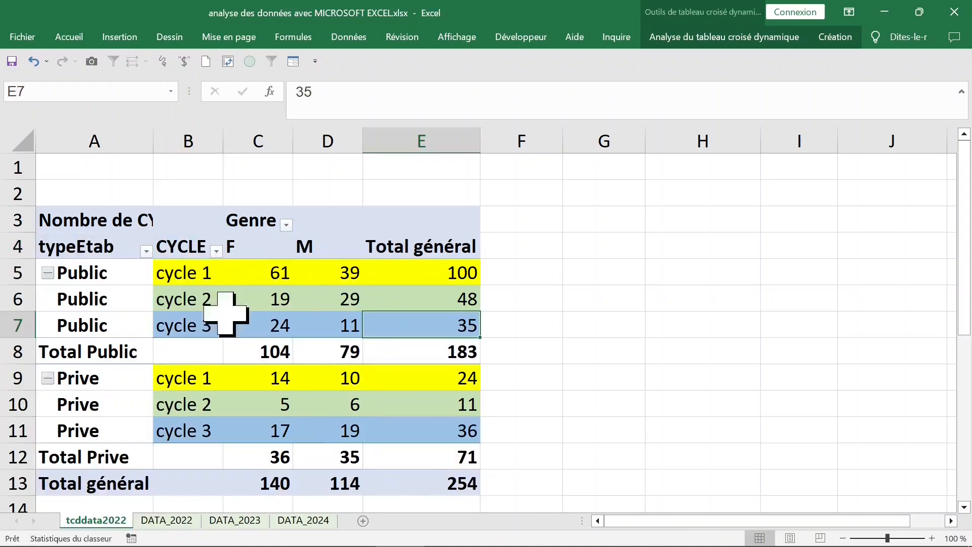
# - Swap the pivot fields so Genre sits above CYCLE in Lignes and typeEtab is in Colonnes, and close the field list
pyautogui.click(269, 276)
pyautogui.rightClick(271, 277)
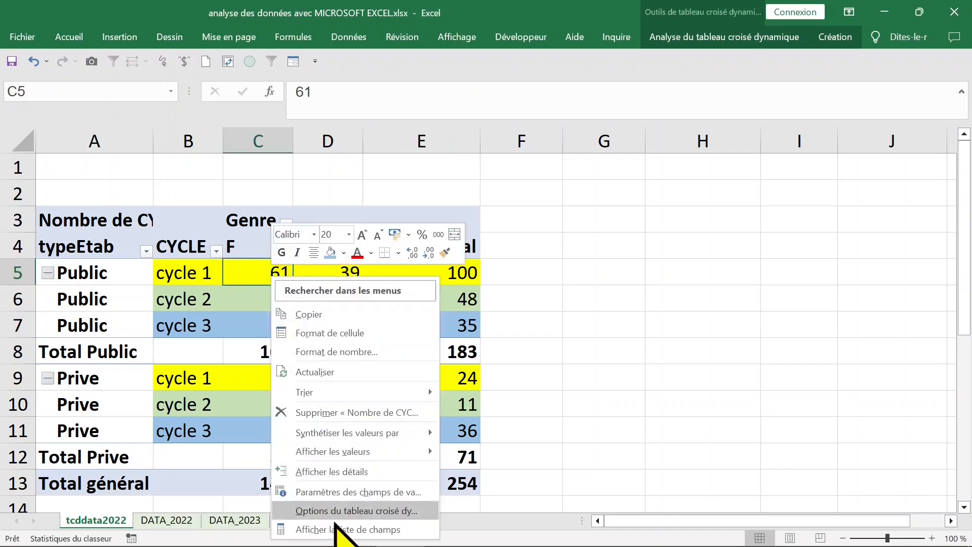
pyautogui.click(340, 527)
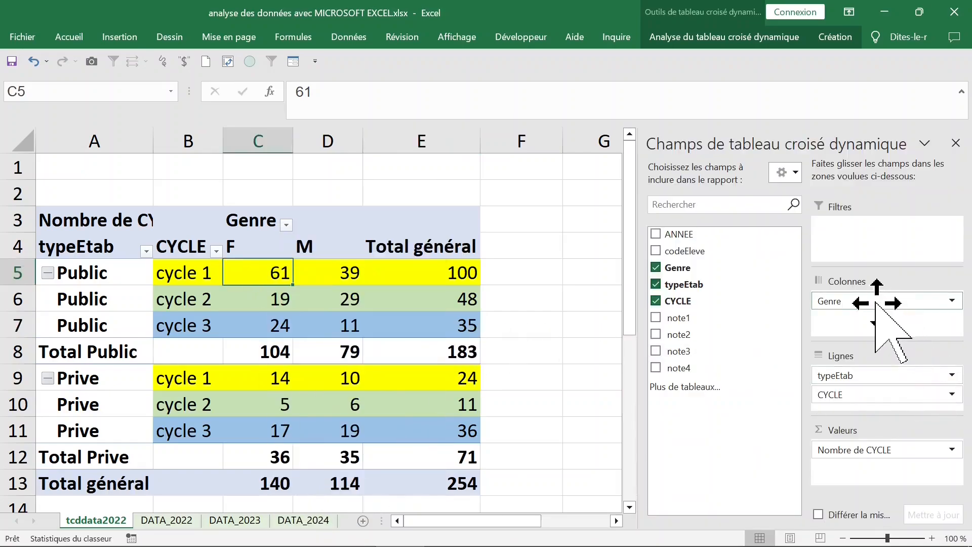
pyautogui.moveTo(876, 304)
pyautogui.mouseDown()
pyautogui.moveTo(934, 303)
pyautogui.moveTo(933, 336)
pyautogui.moveTo(891, 393)
pyautogui.moveTo(861, 339)
pyautogui.moveTo(866, 311)
pyautogui.mouseUp()
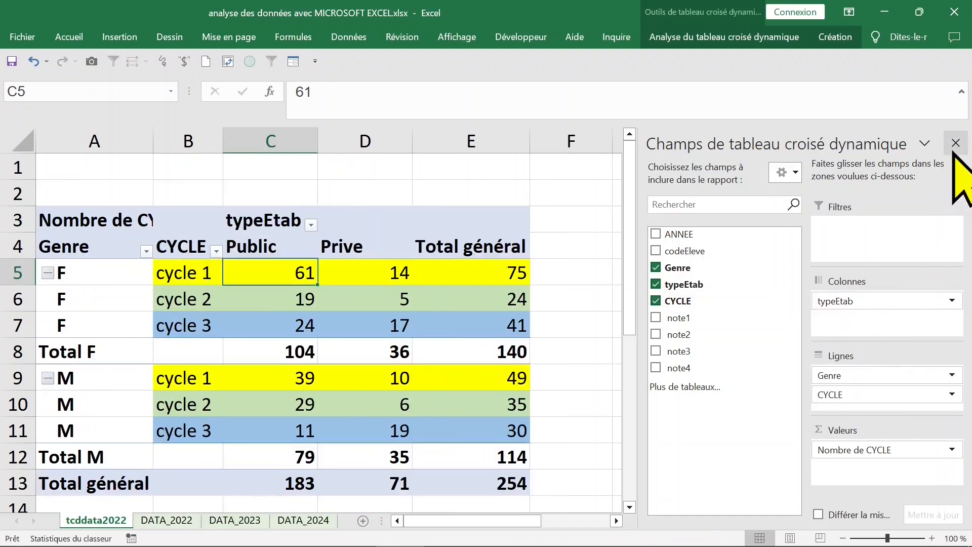
pyautogui.click(955, 144)
pyautogui.click(457, 292)
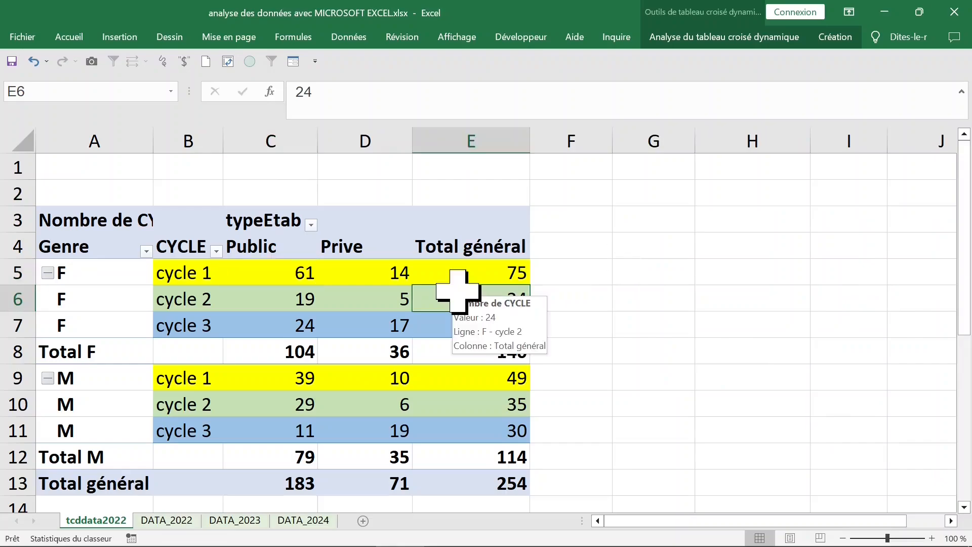
# - Autofit the widths of columns C and D, and of column A, to their contents
pyautogui.moveTo(271, 141); pyautogui.dragTo(347, 141)
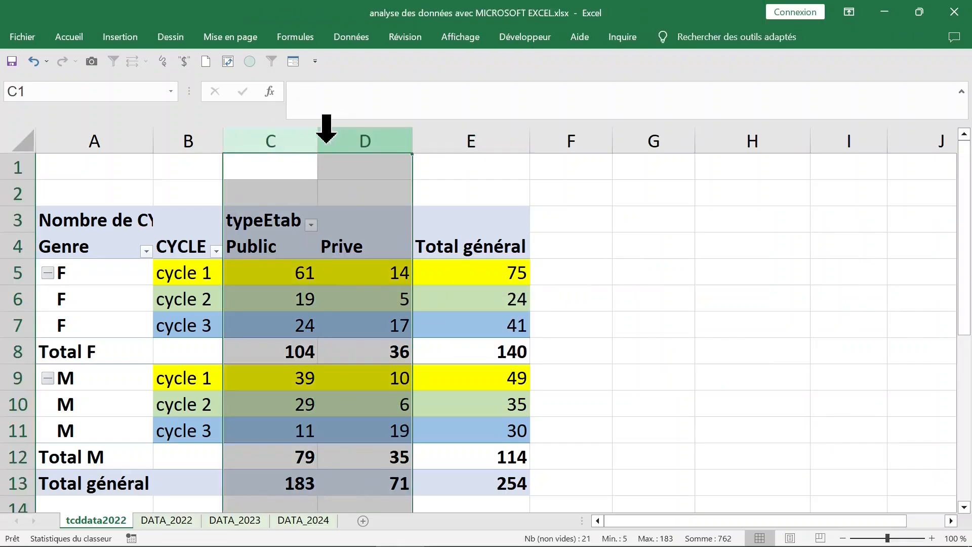
pyautogui.doubleClick(318, 142)
pyautogui.click(306, 249)
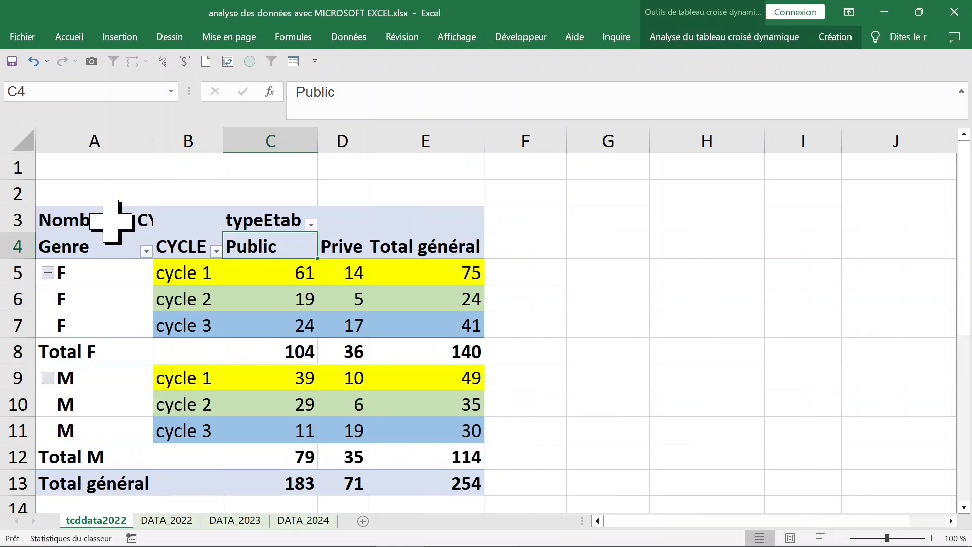
pyautogui.doubleClick(154, 143)
# - Rename the pivot table's value heading in A3 to "Nombre de CYCLE 2022" and autofit column A to it
pyautogui.click(144, 219)
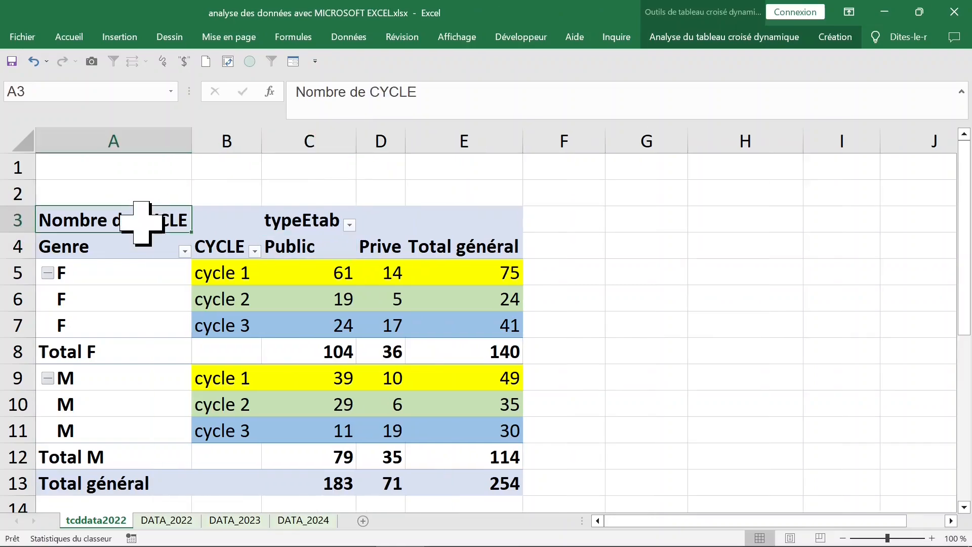
pyautogui.click(455, 92)
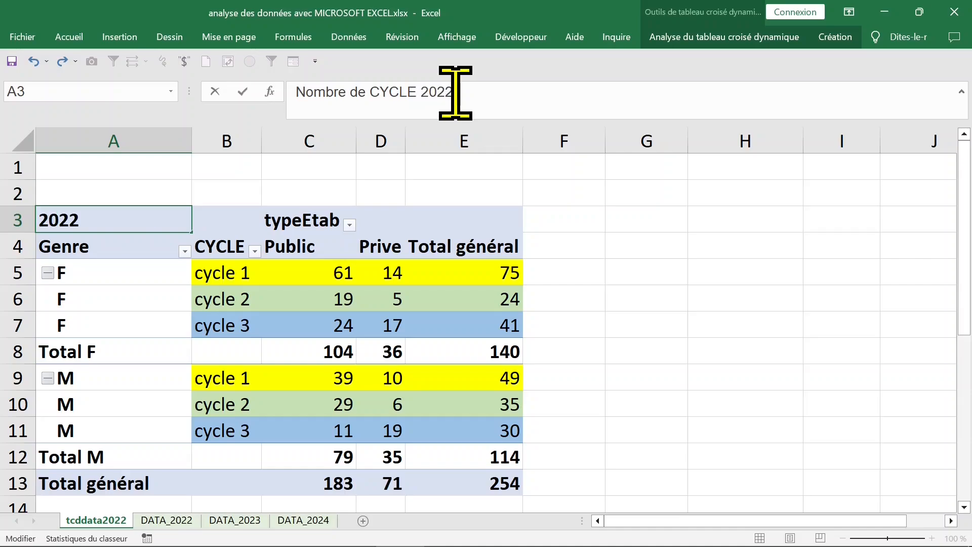
pyautogui.click(381, 247)
pyautogui.click(182, 219)
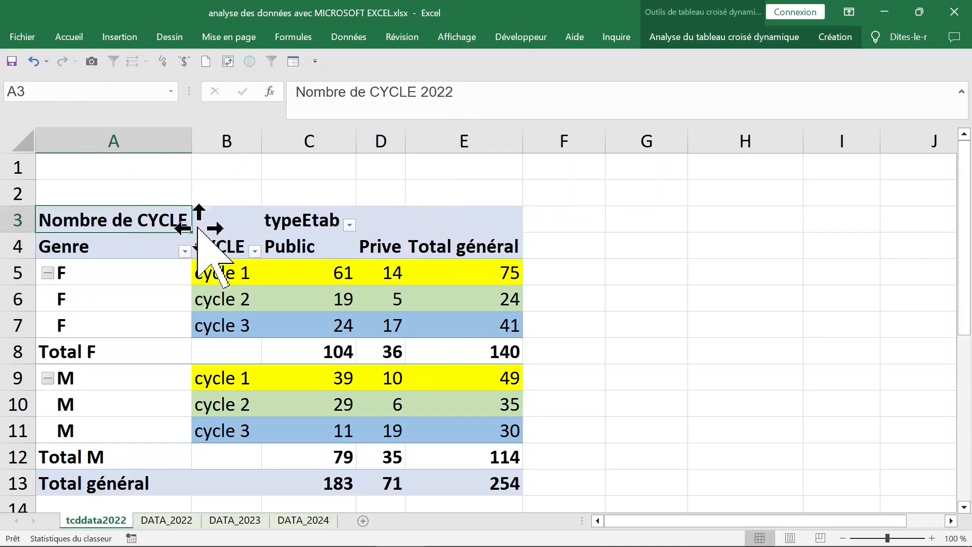
pyautogui.doubleClick(191, 142)
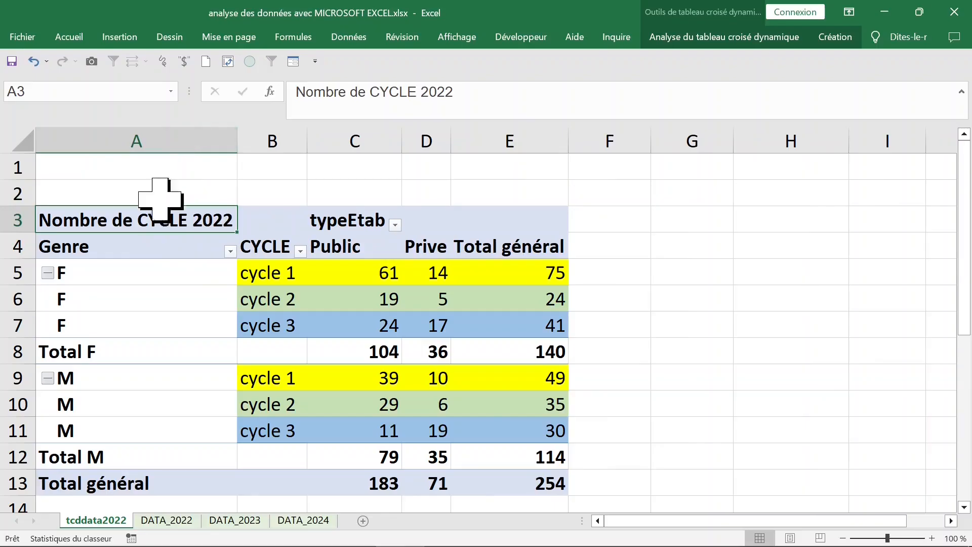